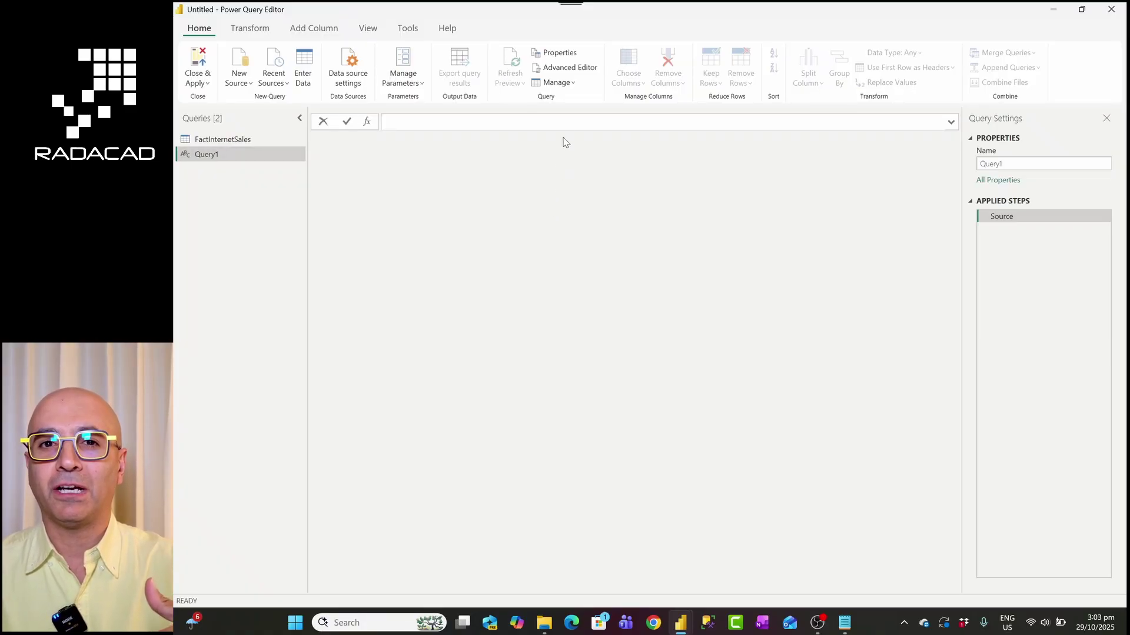
# Replace all of Query1's code in the Advanced Editor with the copied date dimension script
pyautogui.click(576, 68)
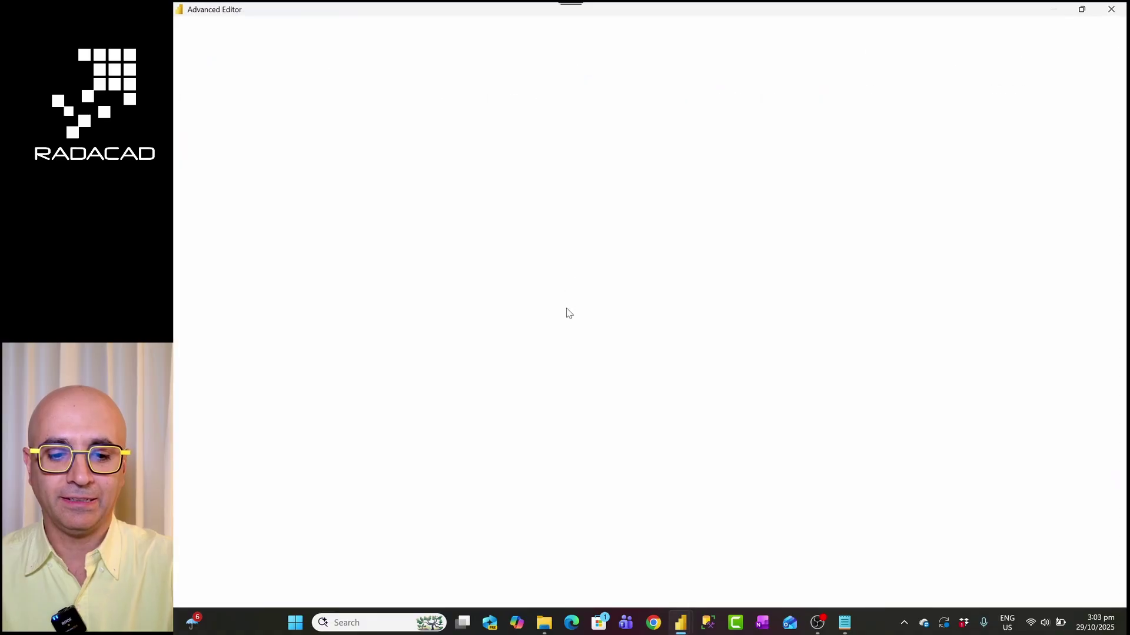
pyautogui.click(395, 253)
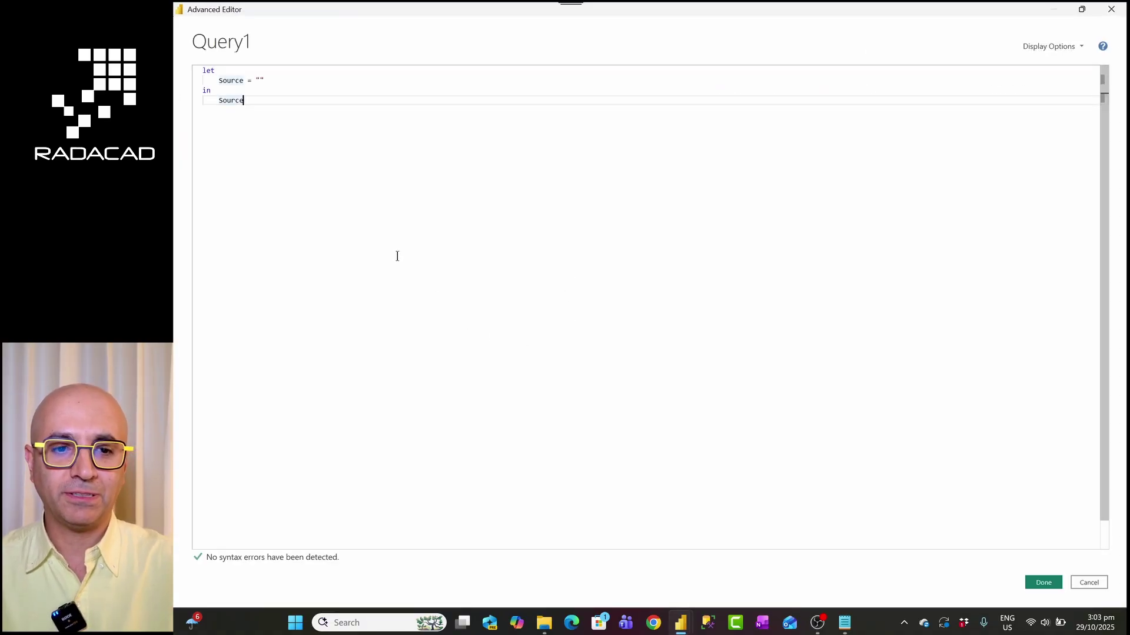
pyautogui.hotkey('ctrl', 'a')
pyautogui.hotkey('ctrl', 'v')
pyautogui.scroll(5, 393, 276)
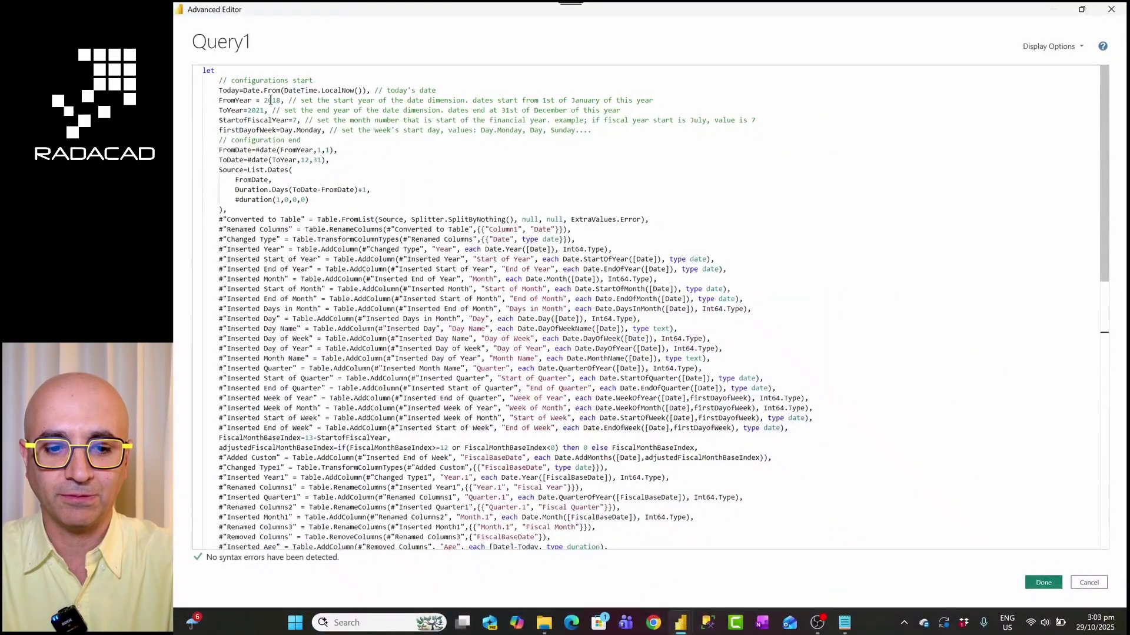
# Set the FromYear configuration value in the date dimension script to 2005
pyautogui.click(271, 100)
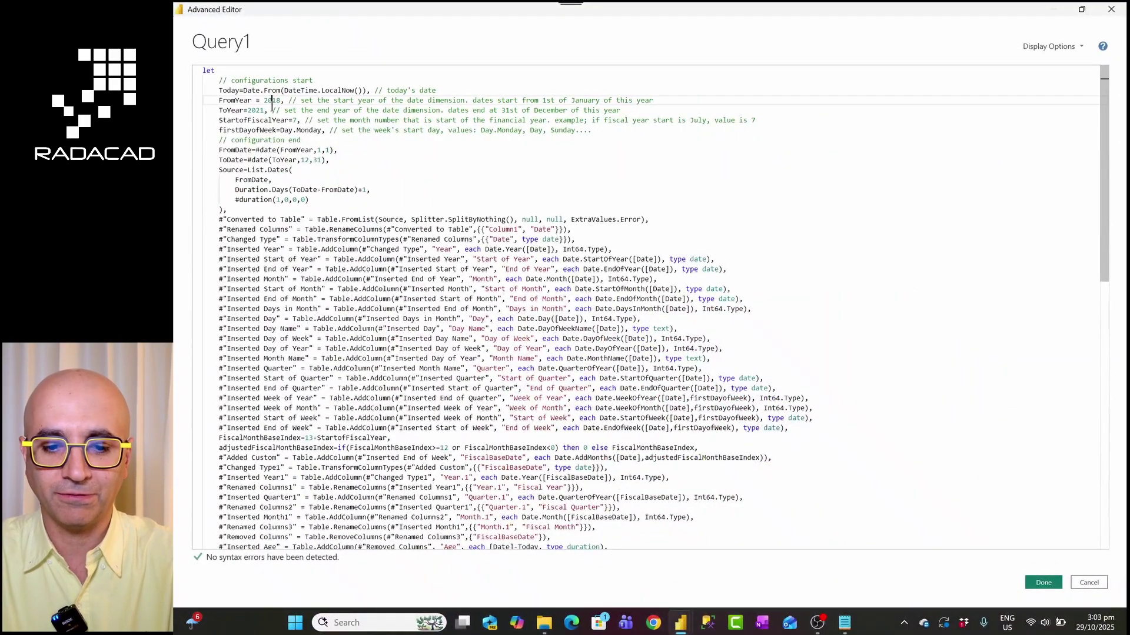
pyautogui.press('Delete')
pyautogui.press('Delete')
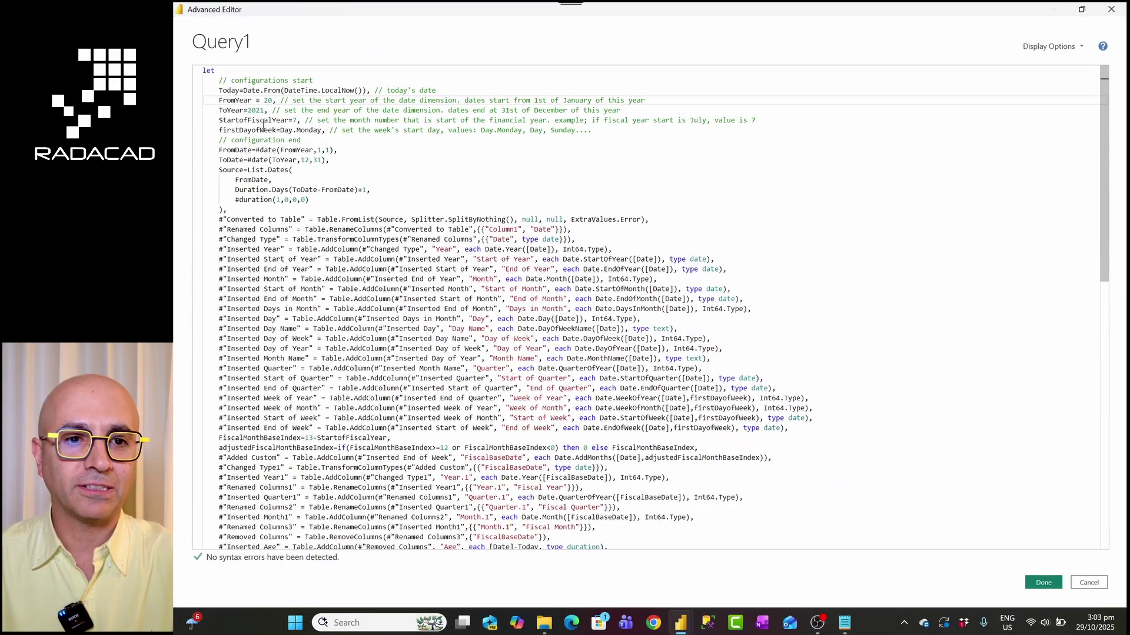
pyautogui.write('05')
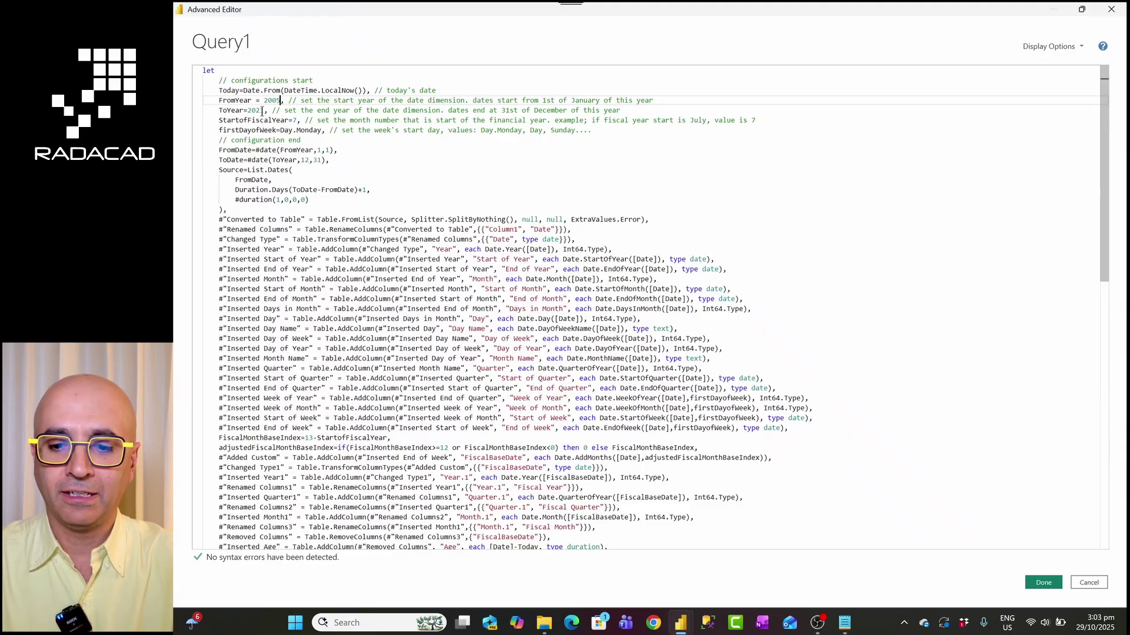
# Set the ToYear value in the date dimension script to 2008 and accept the edited query code
pyautogui.click(265, 110)
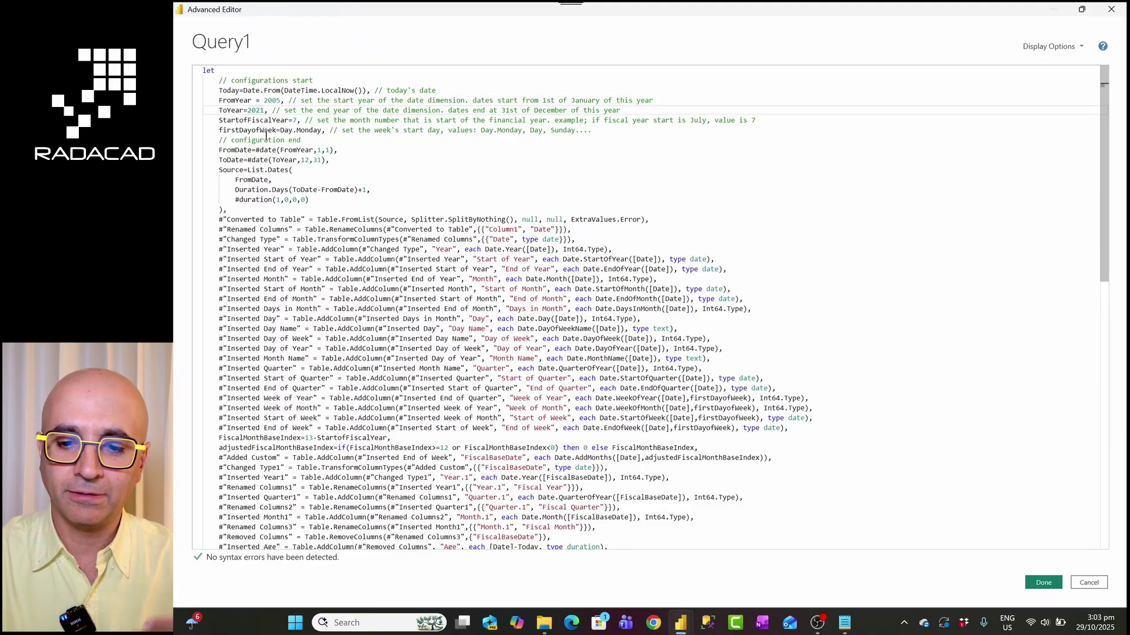
pyautogui.press('BackSpace')
pyautogui.press('BackSpace')
pyautogui.write('00')
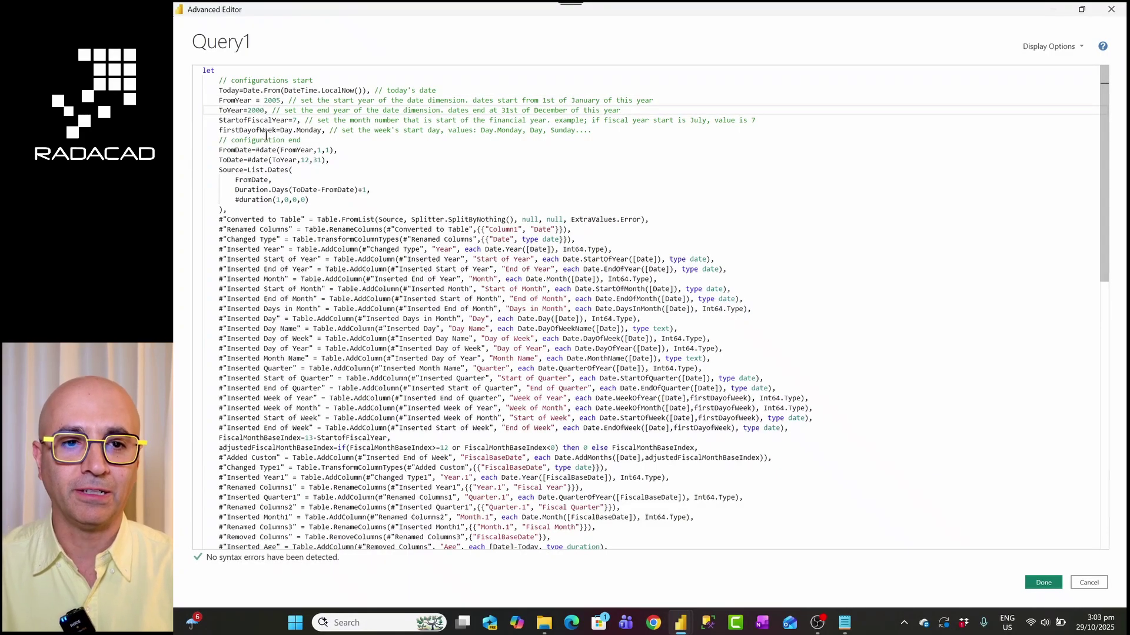
pyautogui.press('BackSpace')
pyautogui.write('8')
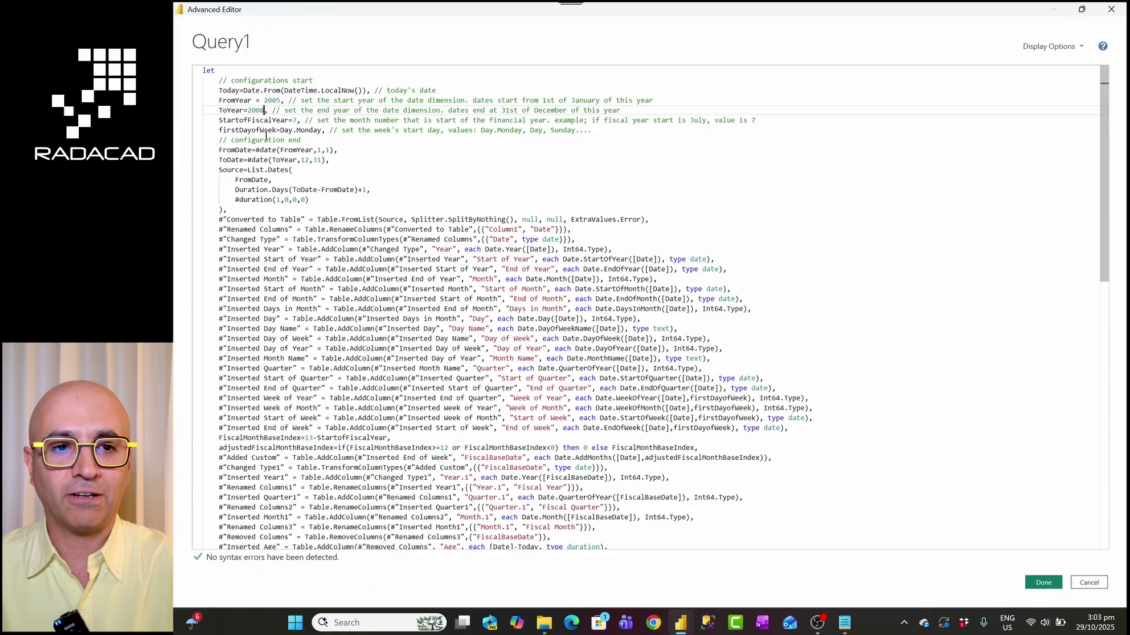
pyautogui.click(327, 143)
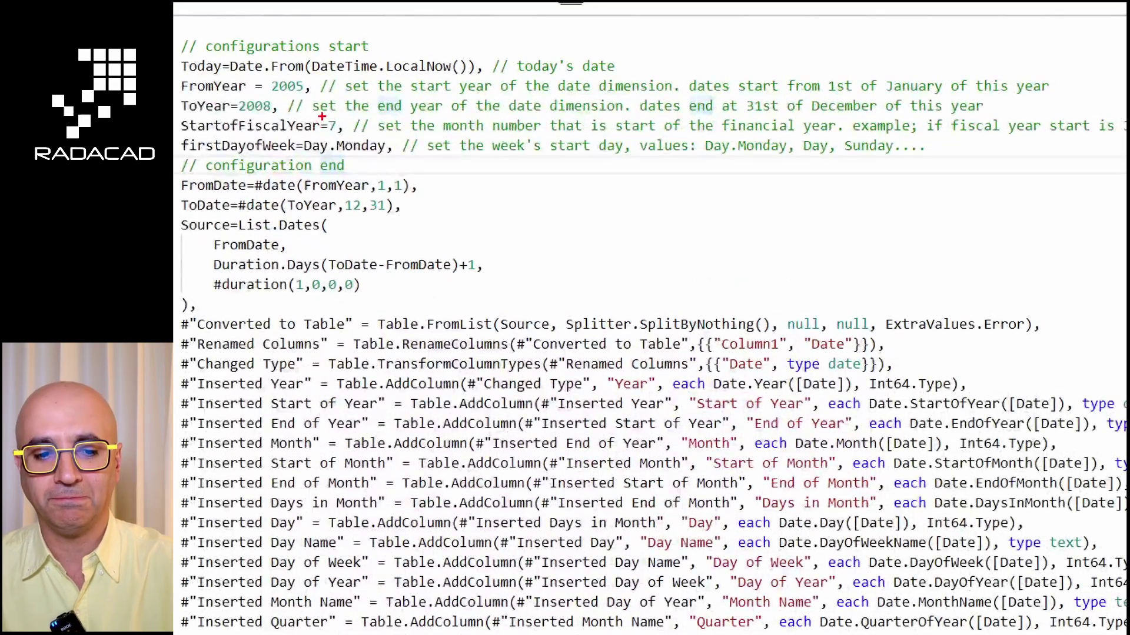
pyautogui.moveTo(322, 118); pyautogui.dragTo(346, 136)
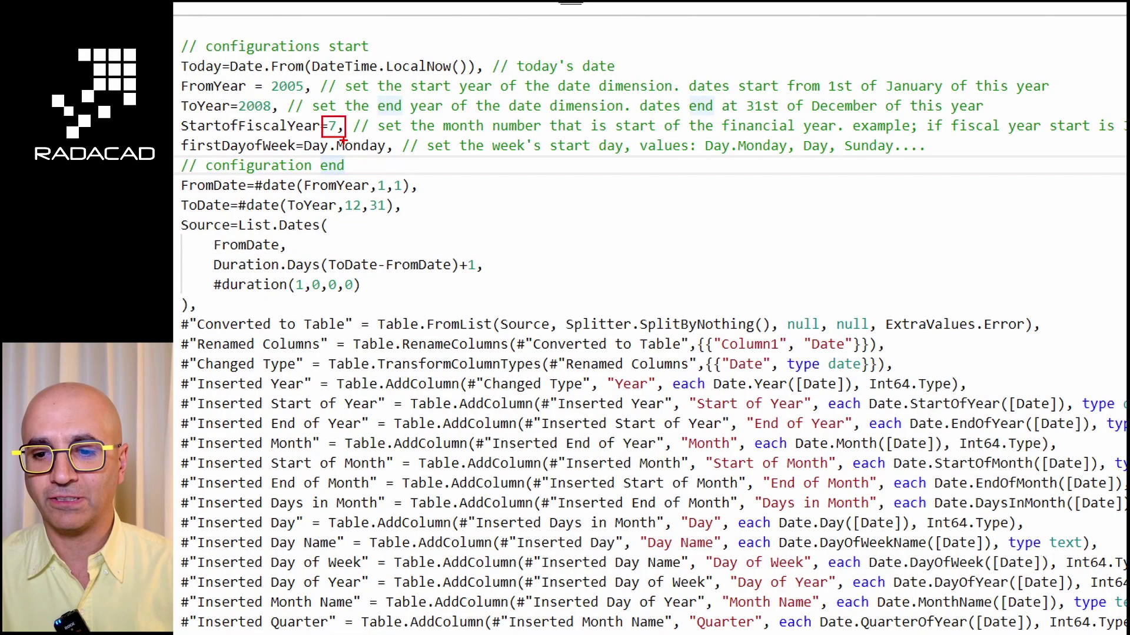
pyautogui.press('Escape')
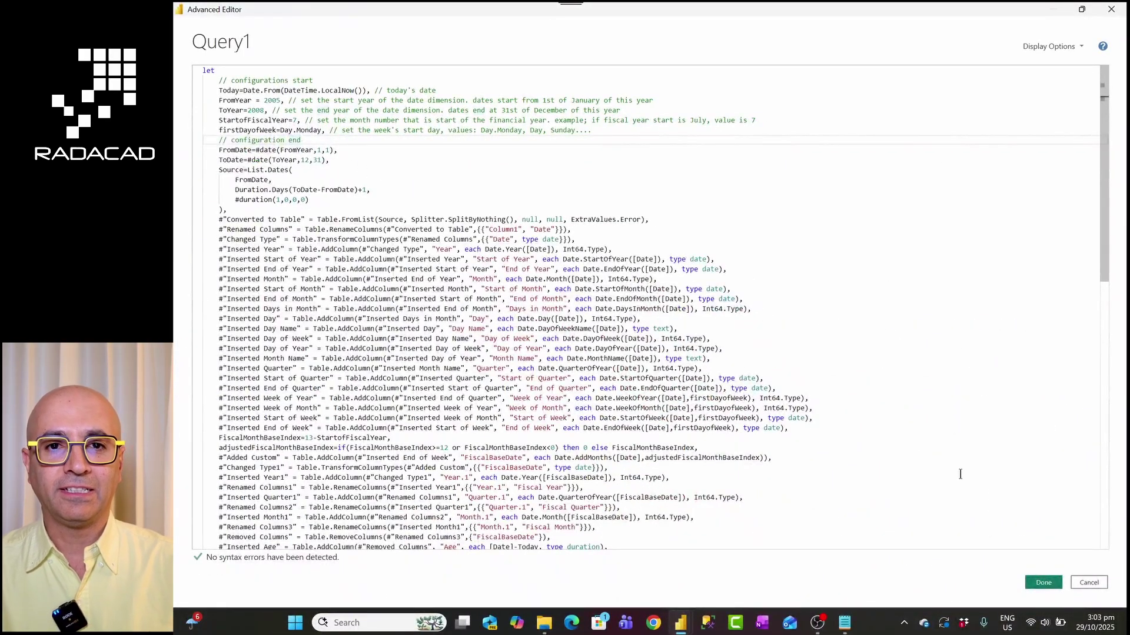
pyautogui.click(1041, 583)
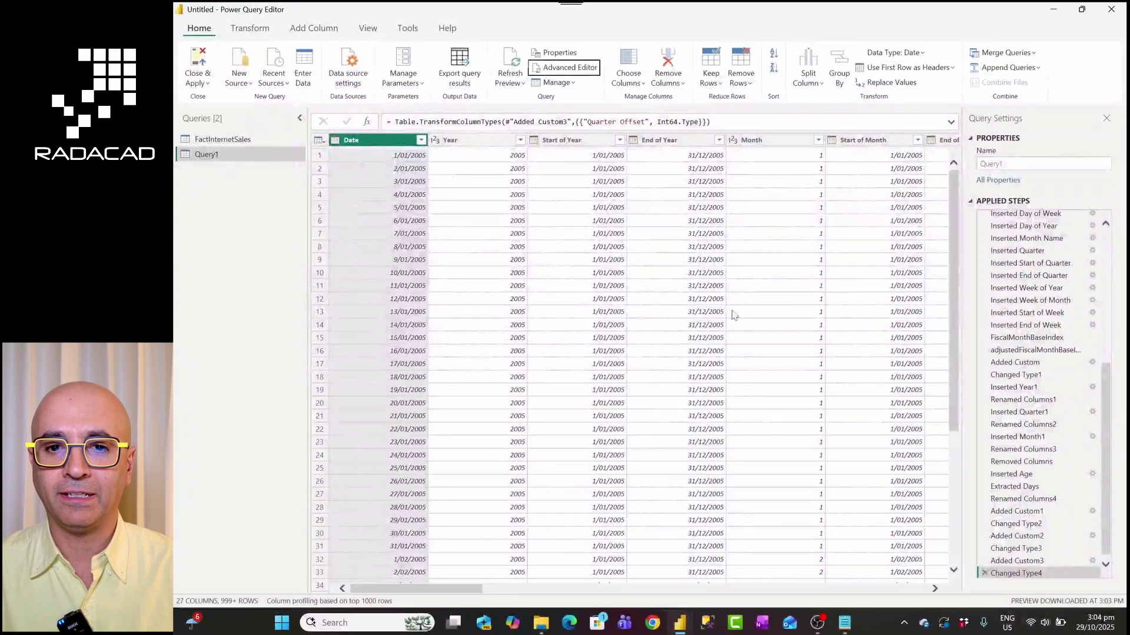
# Review the generated calendar columns, rename Query1 as Date, and apply the queries to the model
pyautogui.moveTo(479, 588); pyautogui.dragTo(904, 570)
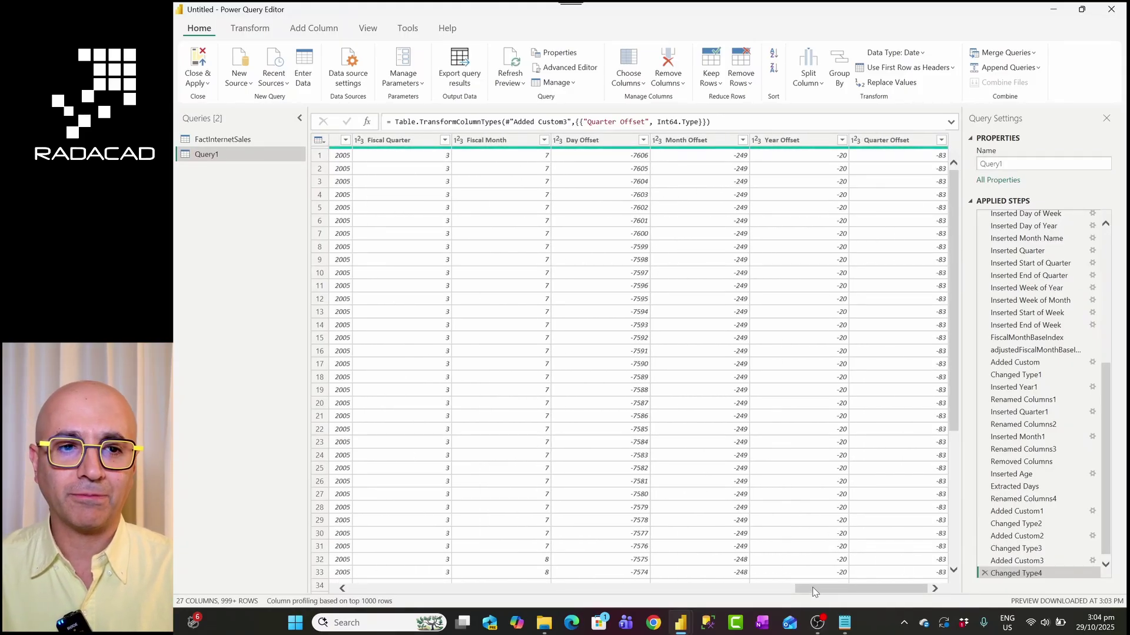
pyautogui.moveTo(815, 592); pyautogui.dragTo(771, 591)
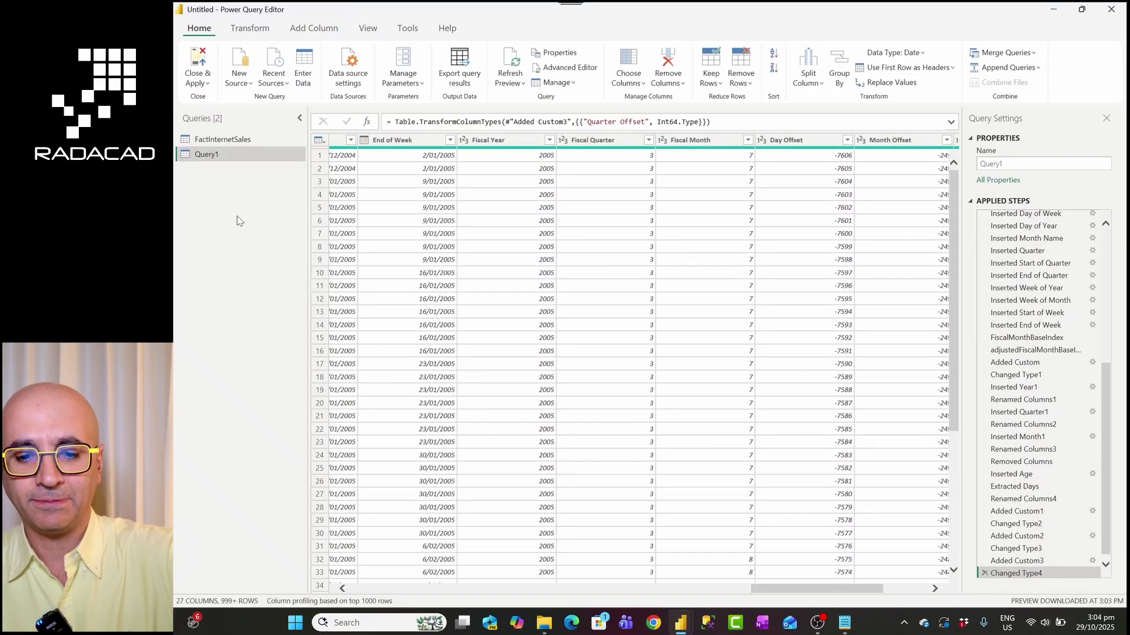
pyautogui.doubleClick(220, 157)
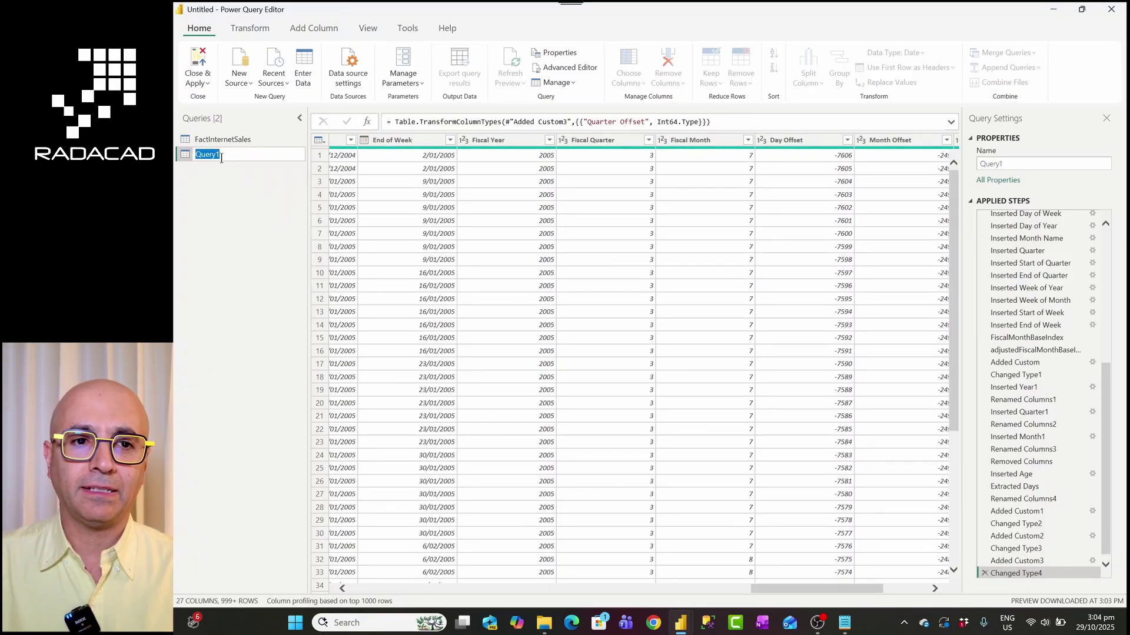
pyautogui.write('Date')
pyautogui.press('Return')
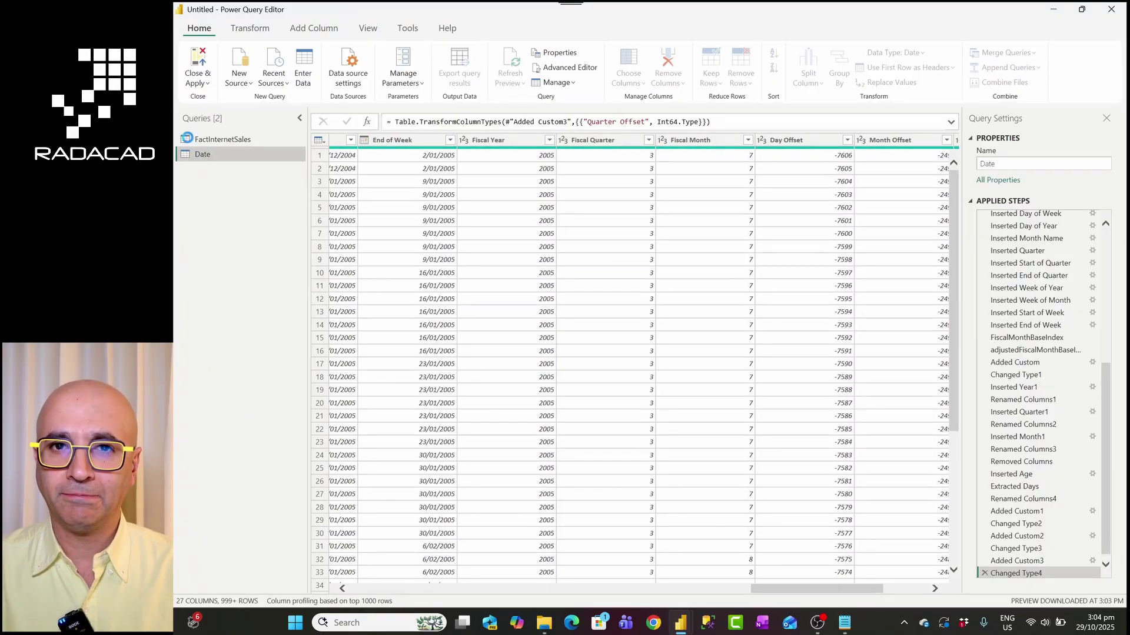
pyautogui.click(201, 63)
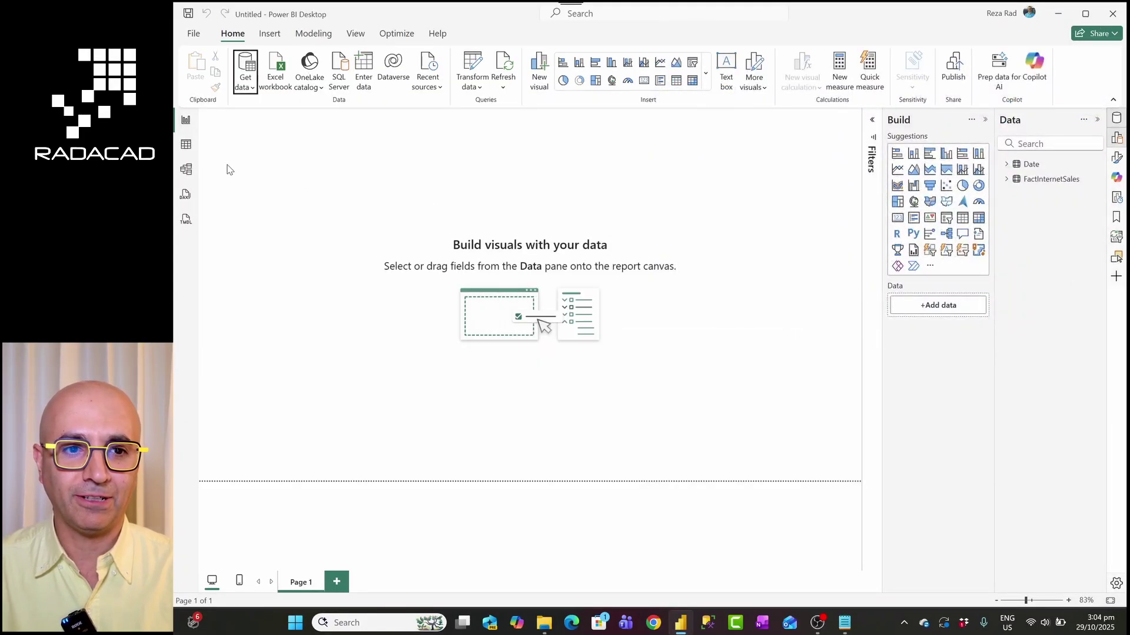
# Show the model diagram and reposition the Date and FactInternetSales table cards on the canvas
pyautogui.click(186, 145)
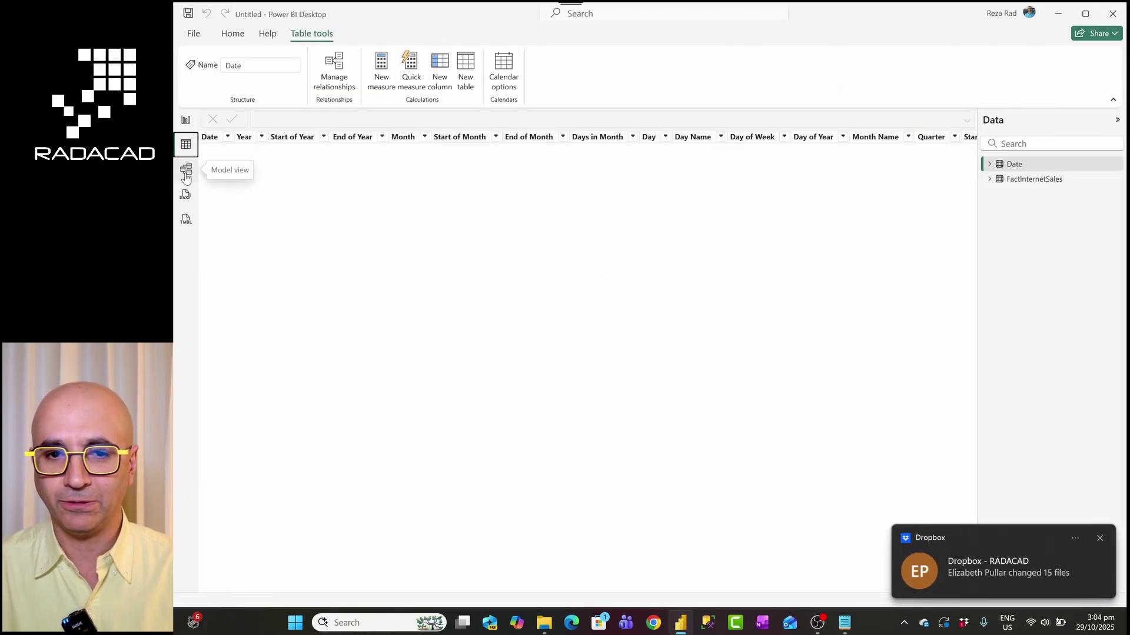
pyautogui.click(186, 171)
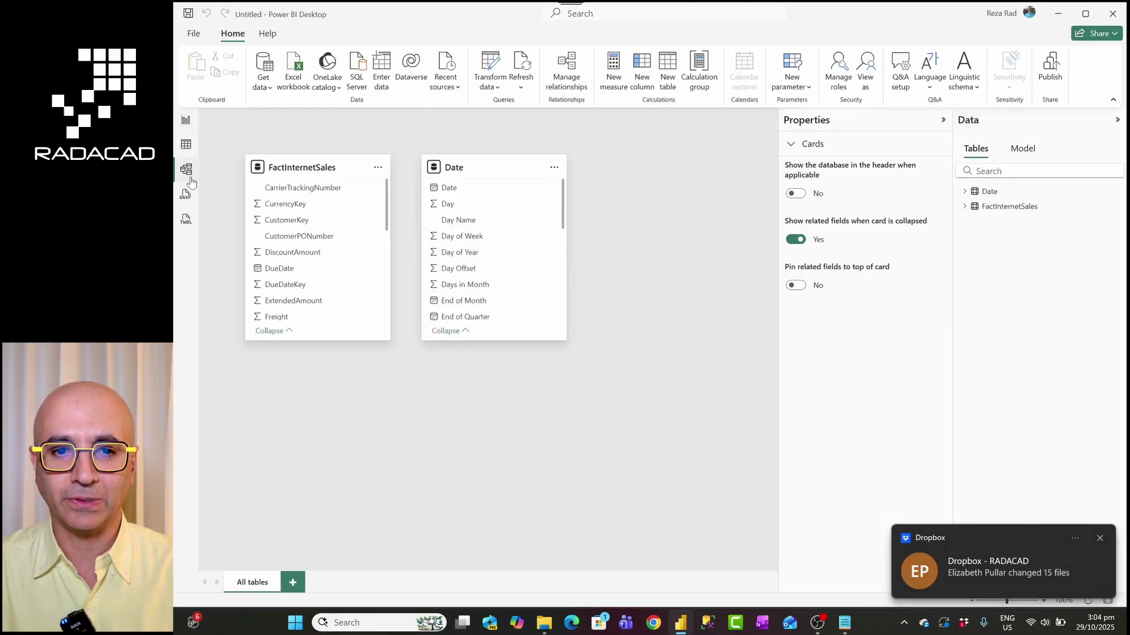
pyautogui.click(1098, 539)
pyautogui.moveTo(497, 170); pyautogui.dragTo(585, 217)
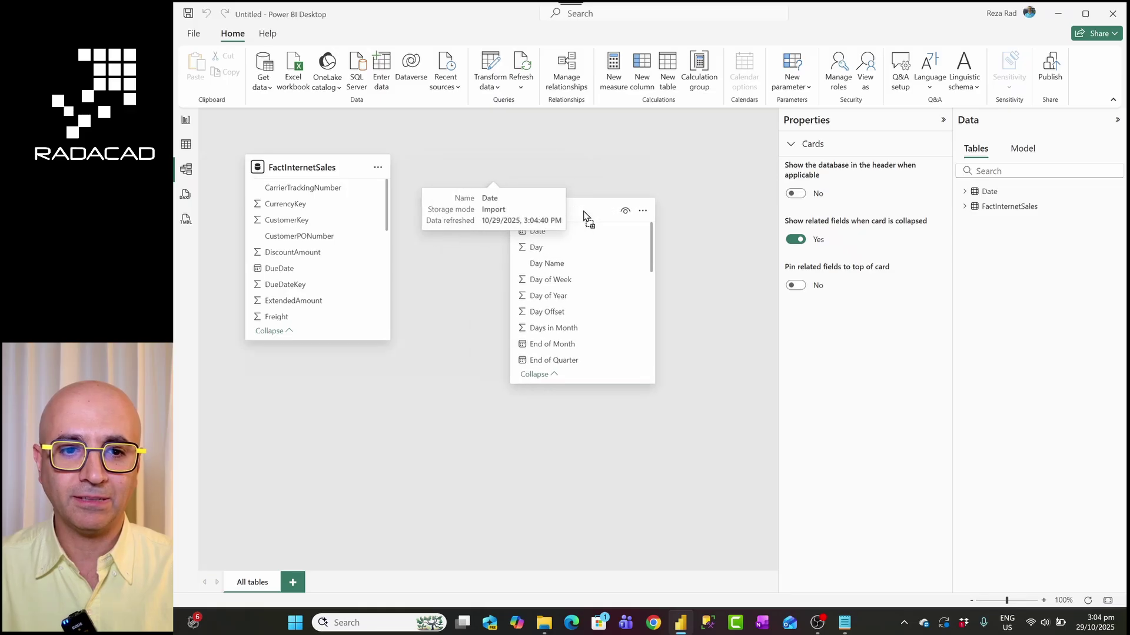
pyautogui.moveTo(318, 162); pyautogui.dragTo(390, 164)
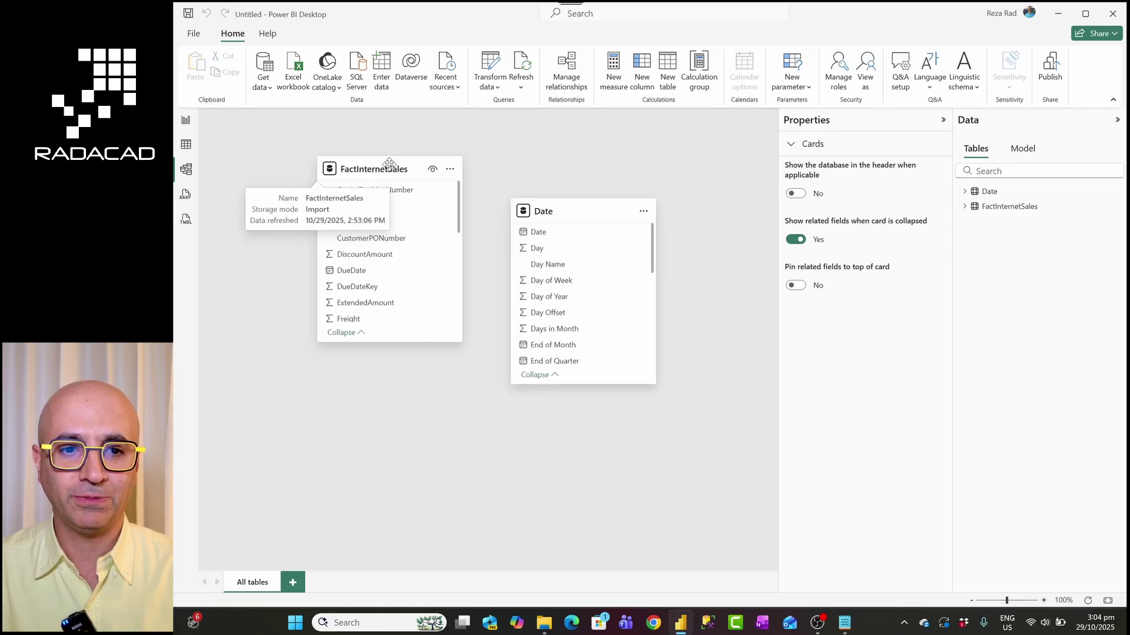
# Create and save a relationship from the Date table's Date column to OrderDate in FactInternetSales
pyautogui.scroll(-3, 414, 246)
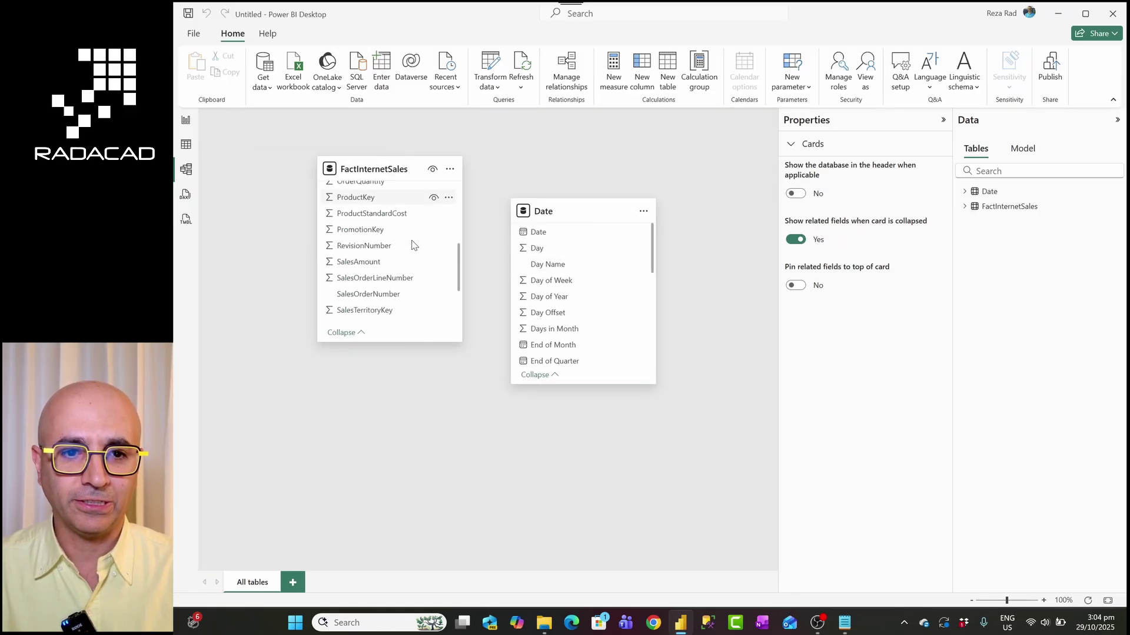
pyautogui.scroll(-2, 414, 246)
pyautogui.scroll(4, 373, 249)
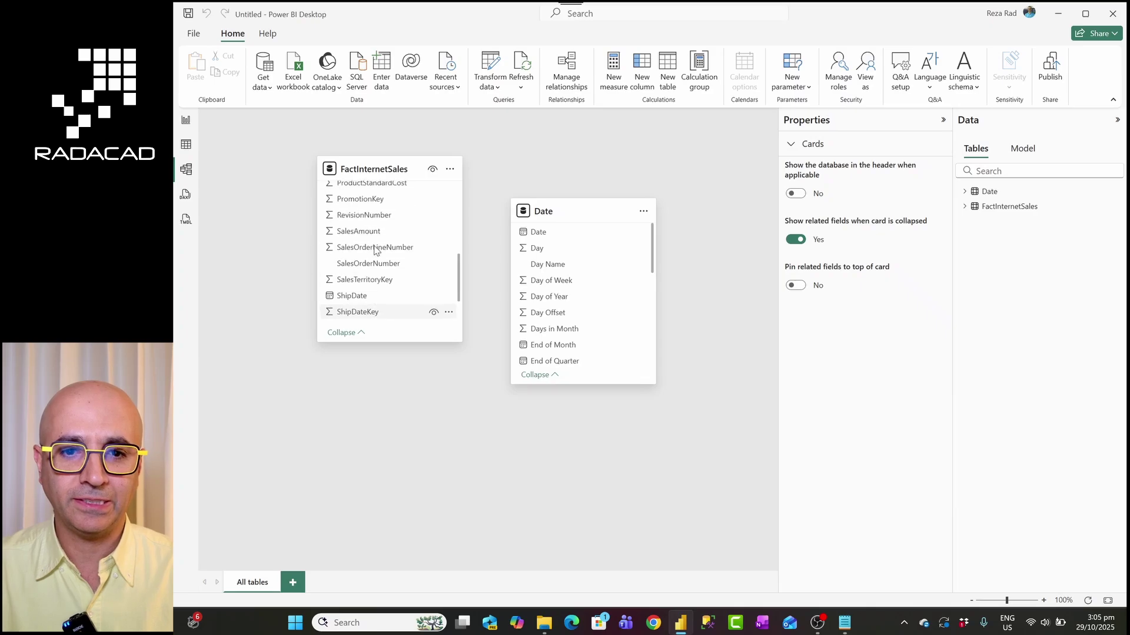
pyautogui.click(370, 246)
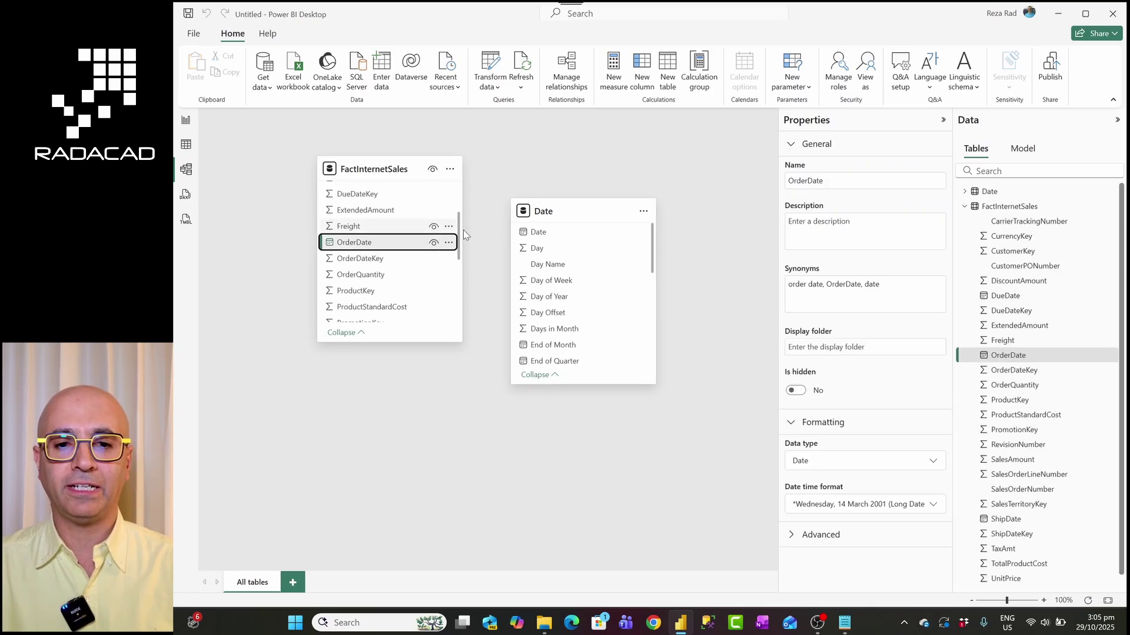
pyautogui.moveTo(523, 235); pyautogui.dragTo(403, 247)
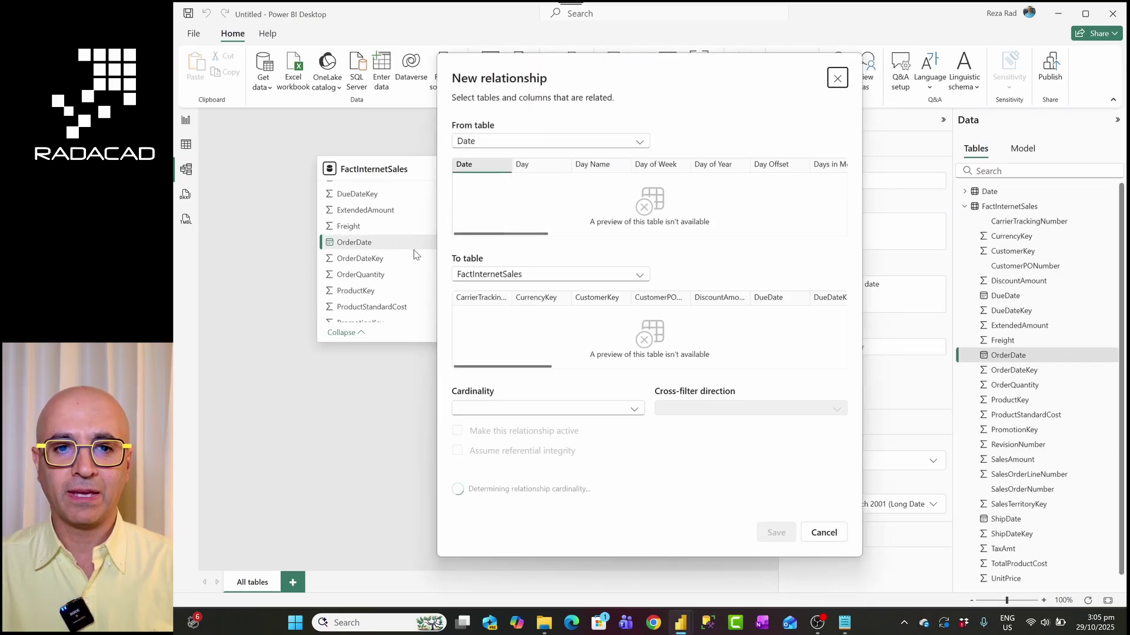
pyautogui.click(789, 513)
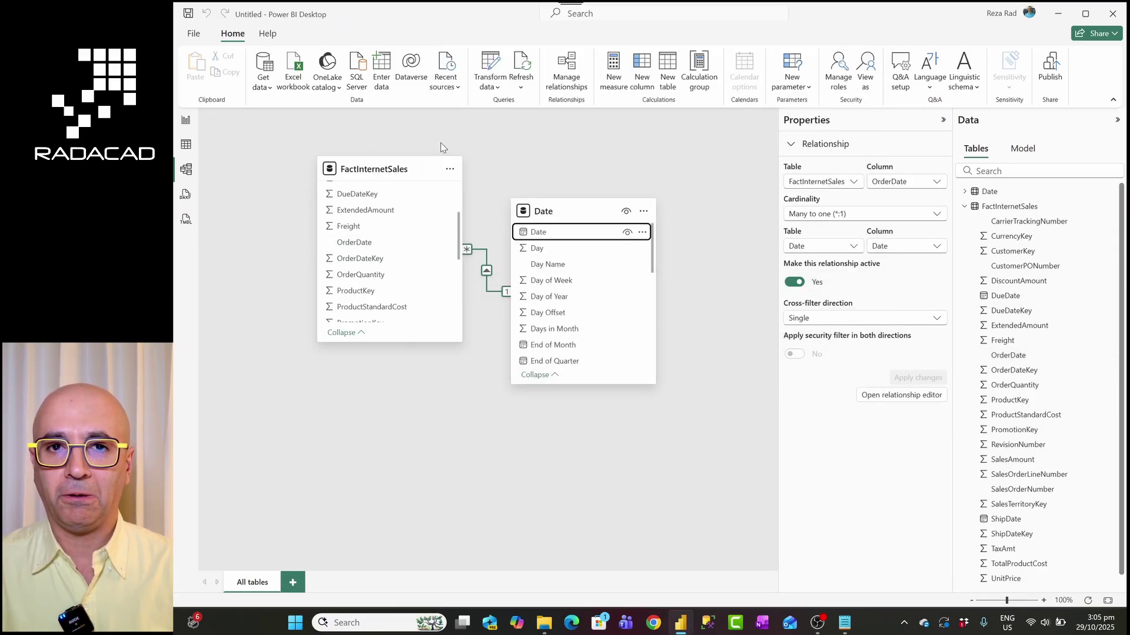
pyautogui.click(504, 155)
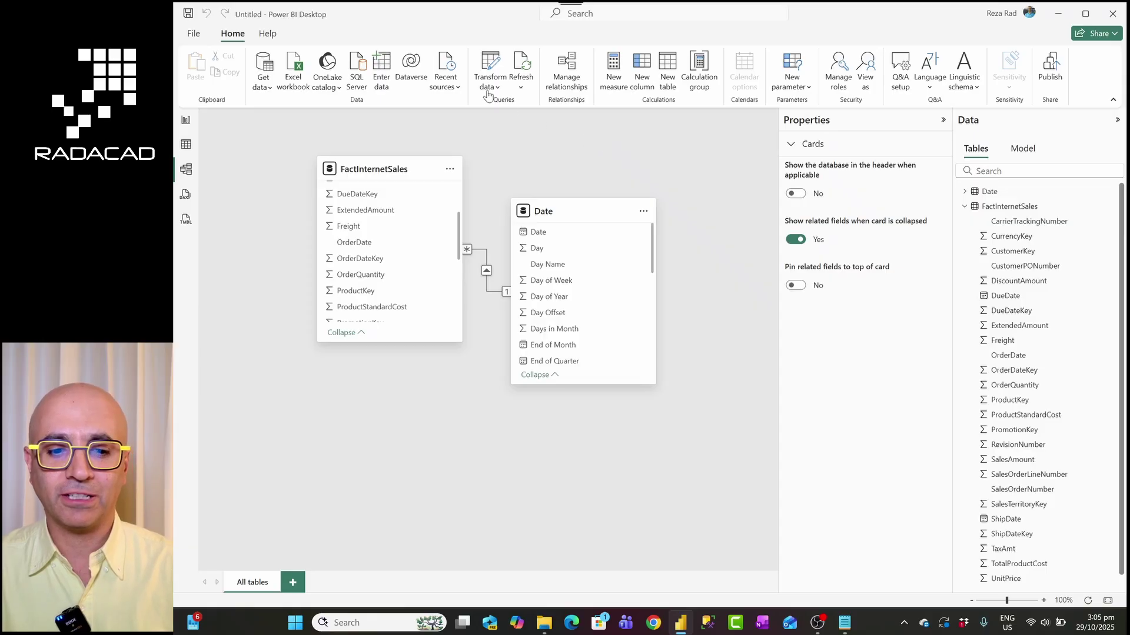
# Turn off Auto date/time in the current file's data load options, and collapse FactInternetSales in the table list
pyautogui.click(195, 35)
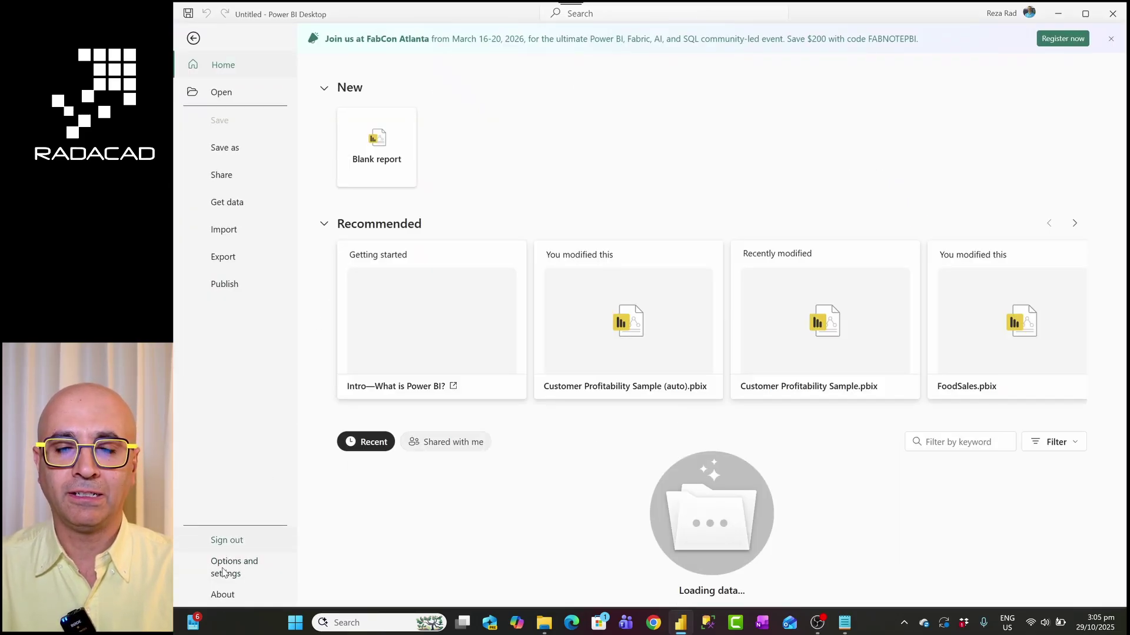
pyautogui.click(224, 572)
pyautogui.press('Escape')
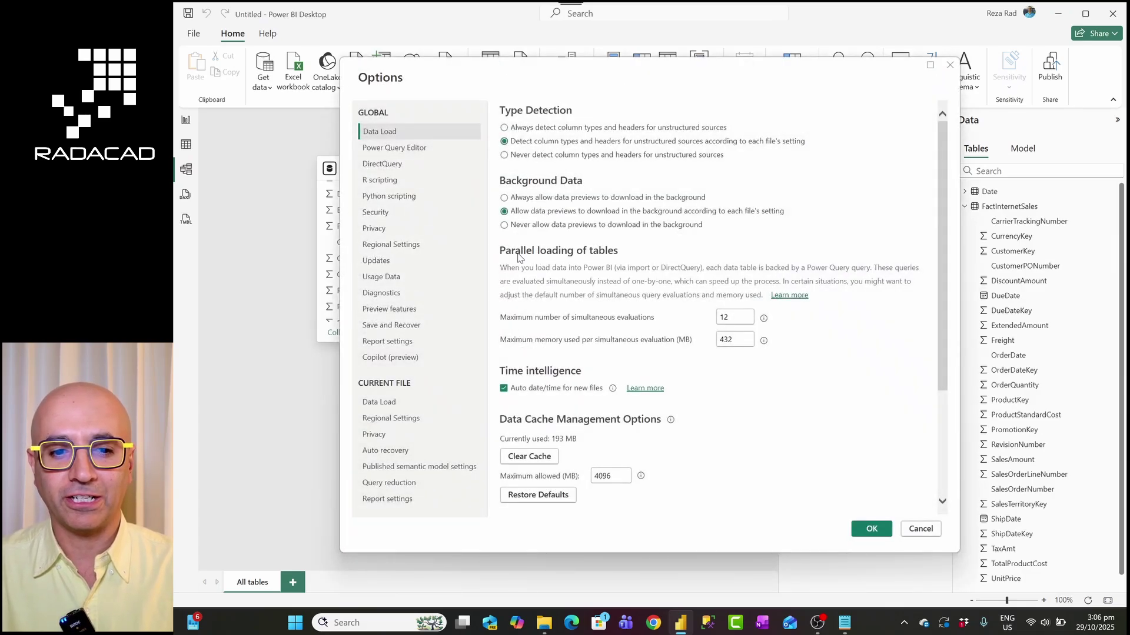
pyautogui.click(382, 405)
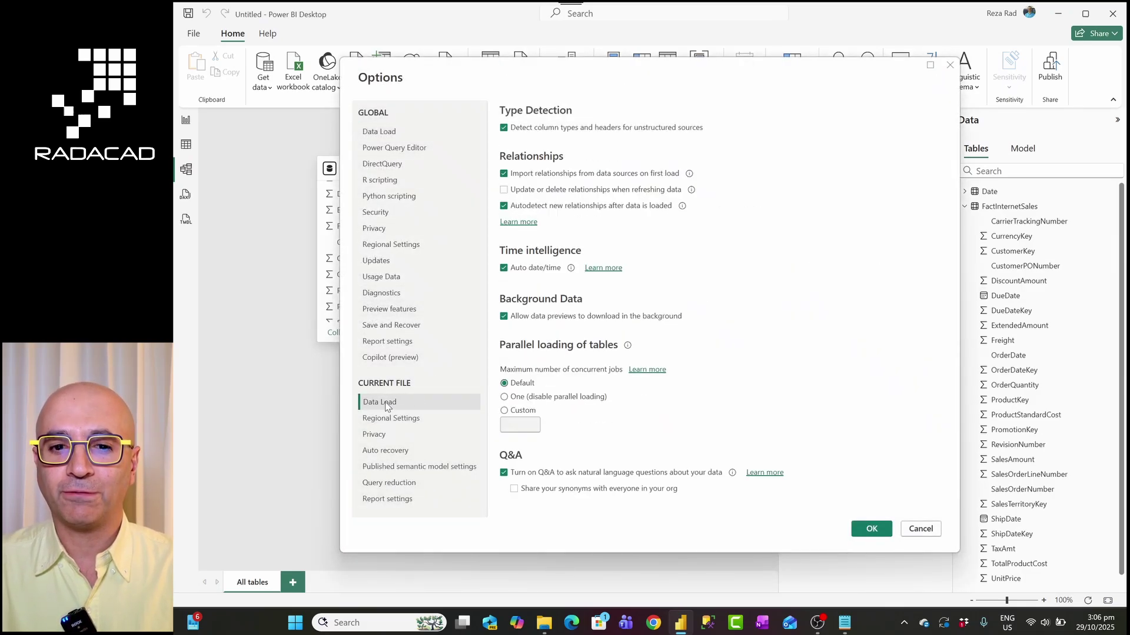
pyautogui.click(503, 268)
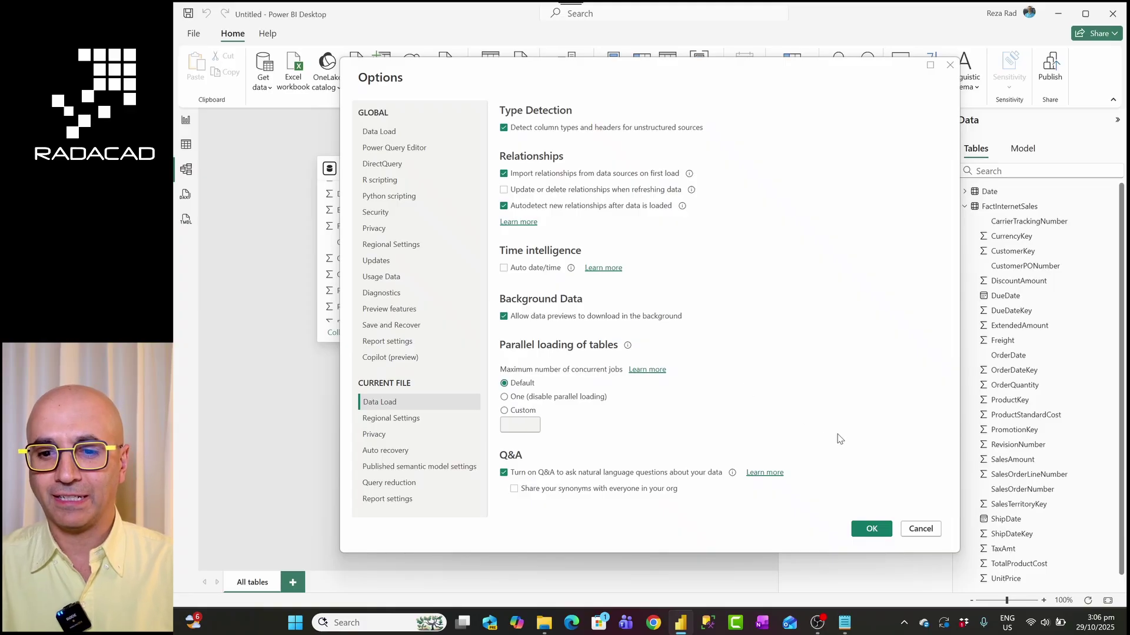
pyautogui.click(872, 535)
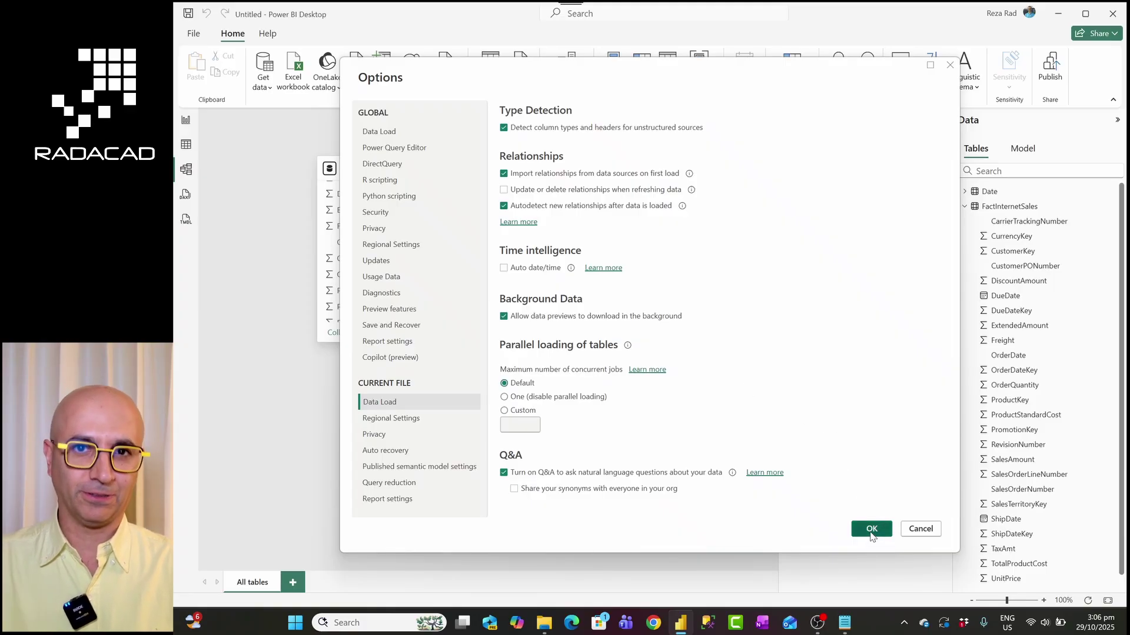
pyautogui.click(870, 531)
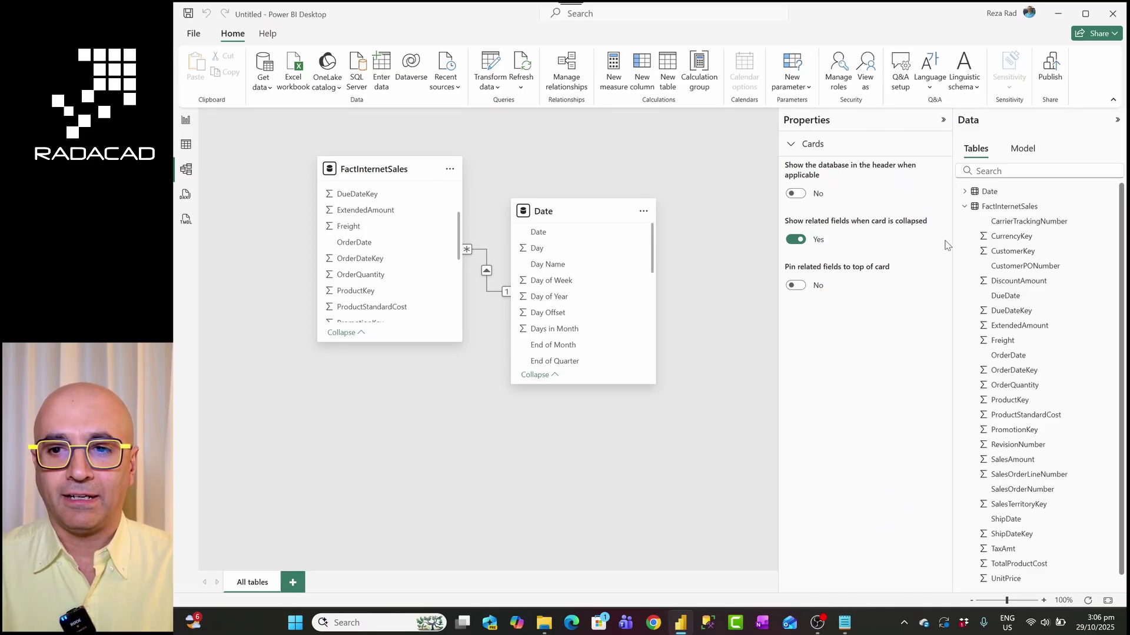
pyautogui.click(965, 207)
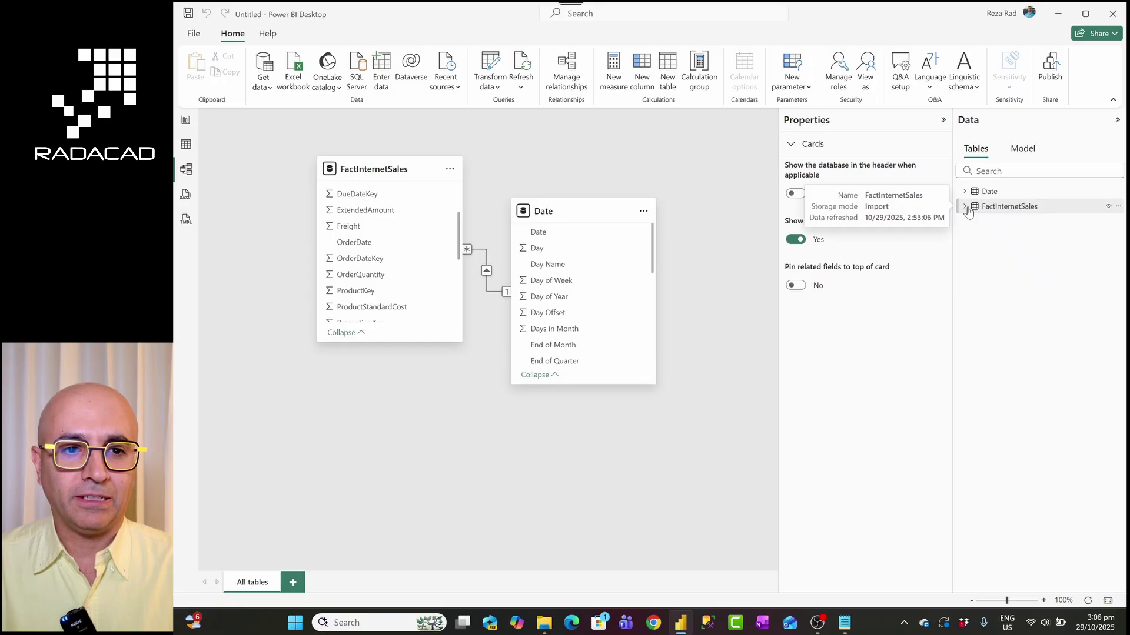
# Add an empty table visual to the report page, enlarge it, and expand the Date table's fields
pyautogui.click(186, 120)
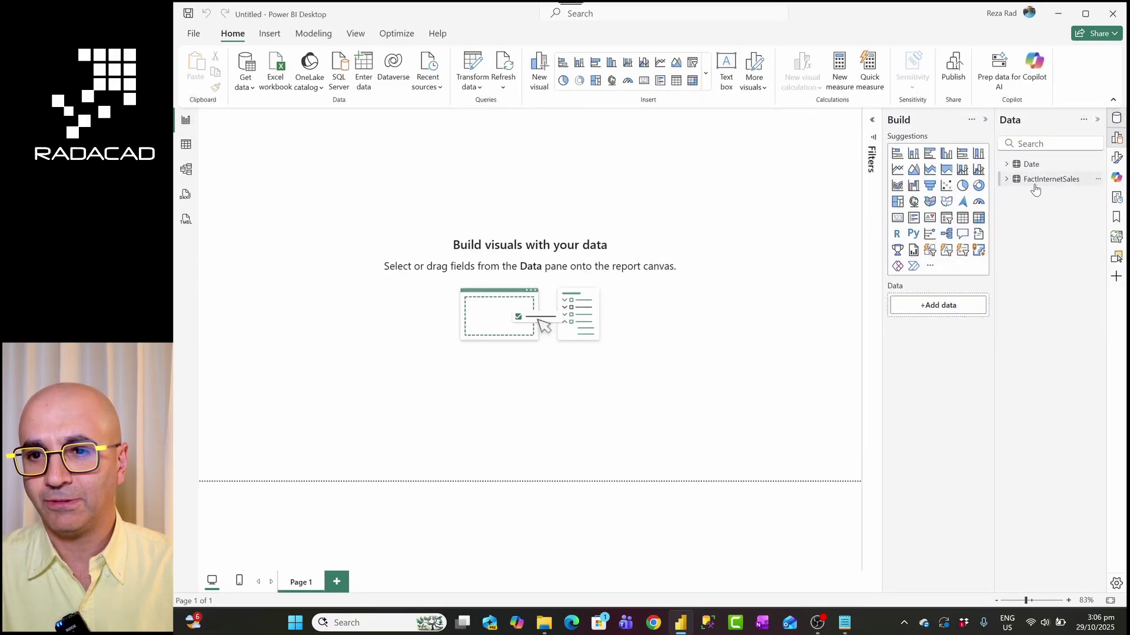
pyautogui.click(963, 217)
pyautogui.moveTo(324, 230); pyautogui.dragTo(623, 388)
pyautogui.click(1030, 164)
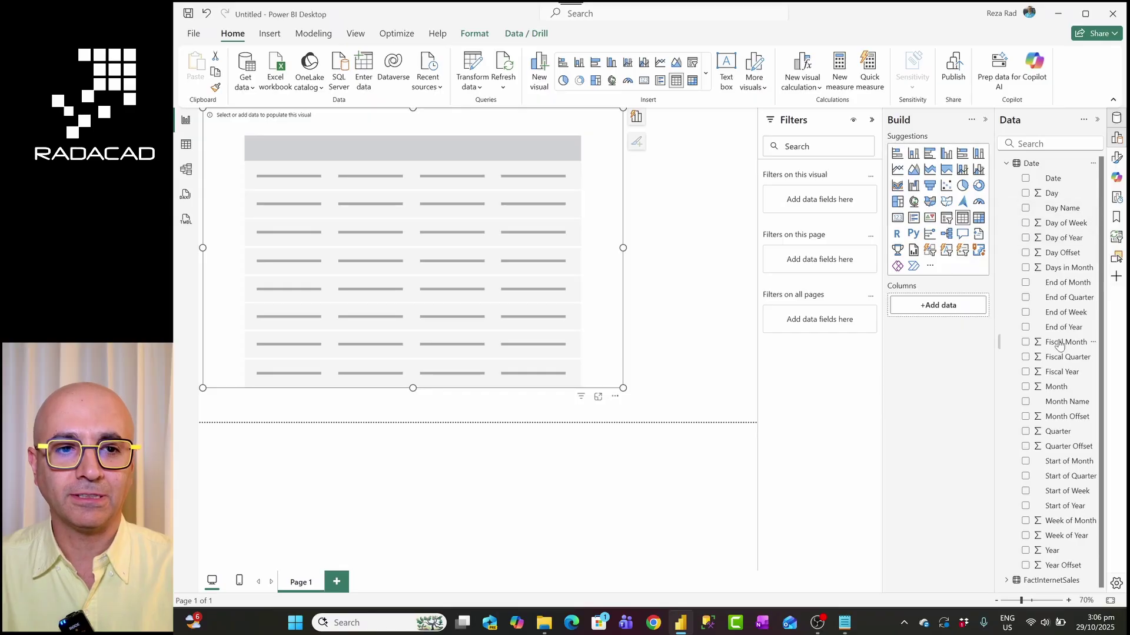
# In the model diagram, set Summarize by to None for all numeric Date columns together, from Day through Year Offset
pyautogui.click(186, 170)
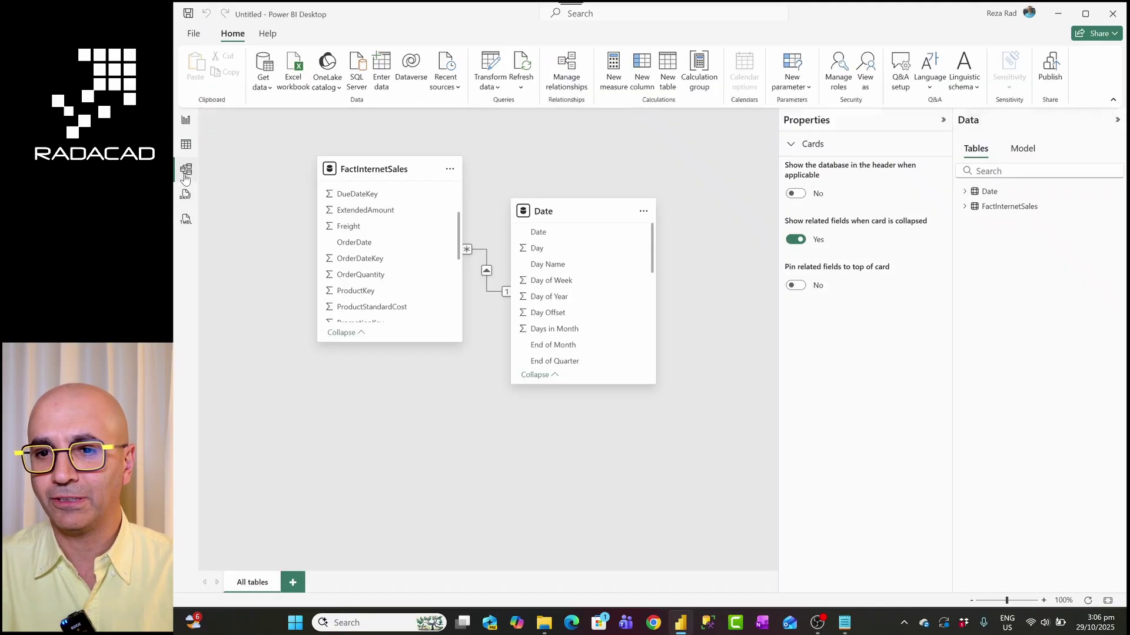
pyautogui.click(964, 191)
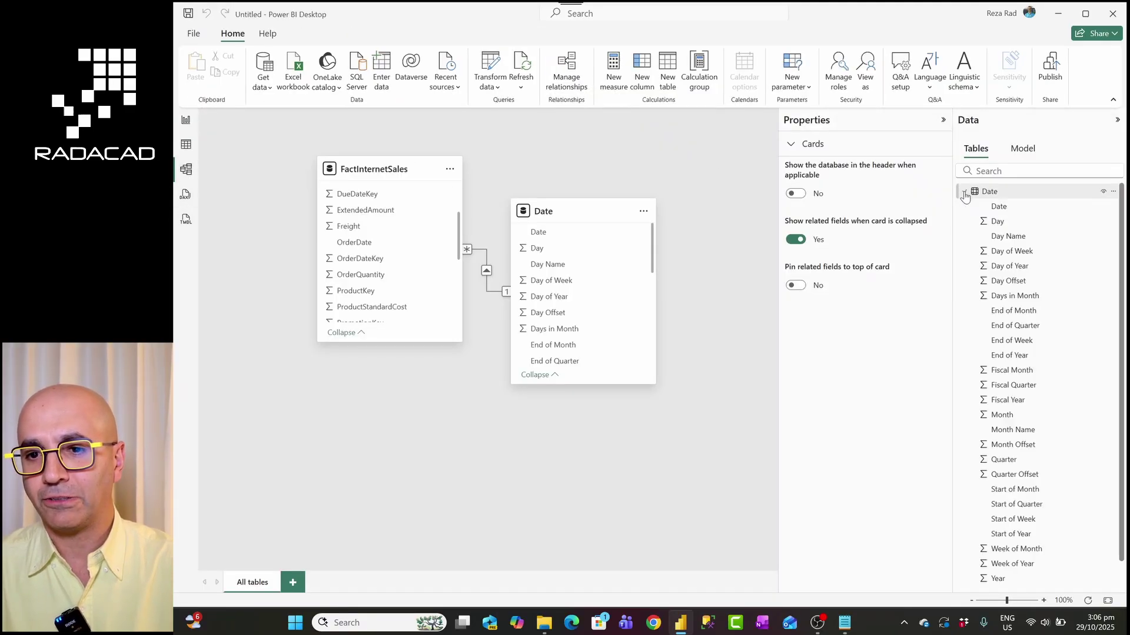
pyautogui.click(1009, 224)
pyautogui.keyDown('ctrl'); pyautogui.click(1007, 251); pyautogui.keyUp('ctrl')
pyautogui.keyDown('ctrl'); pyautogui.click(1007, 266); pyautogui.keyUp('ctrl')
pyautogui.keyDown('ctrl'); pyautogui.click(1007, 280); pyautogui.keyUp('ctrl')
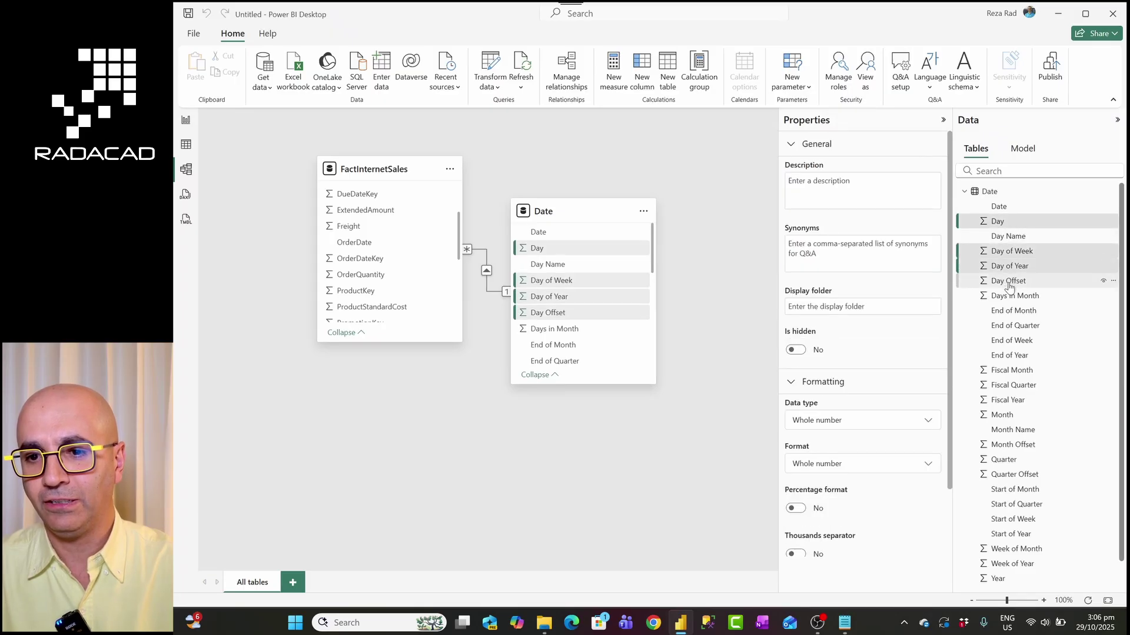
pyautogui.keyDown('ctrl'); pyautogui.click(1007, 297); pyautogui.keyUp('ctrl')
pyautogui.keyDown('ctrl'); pyautogui.click(1002, 376); pyautogui.keyUp('ctrl')
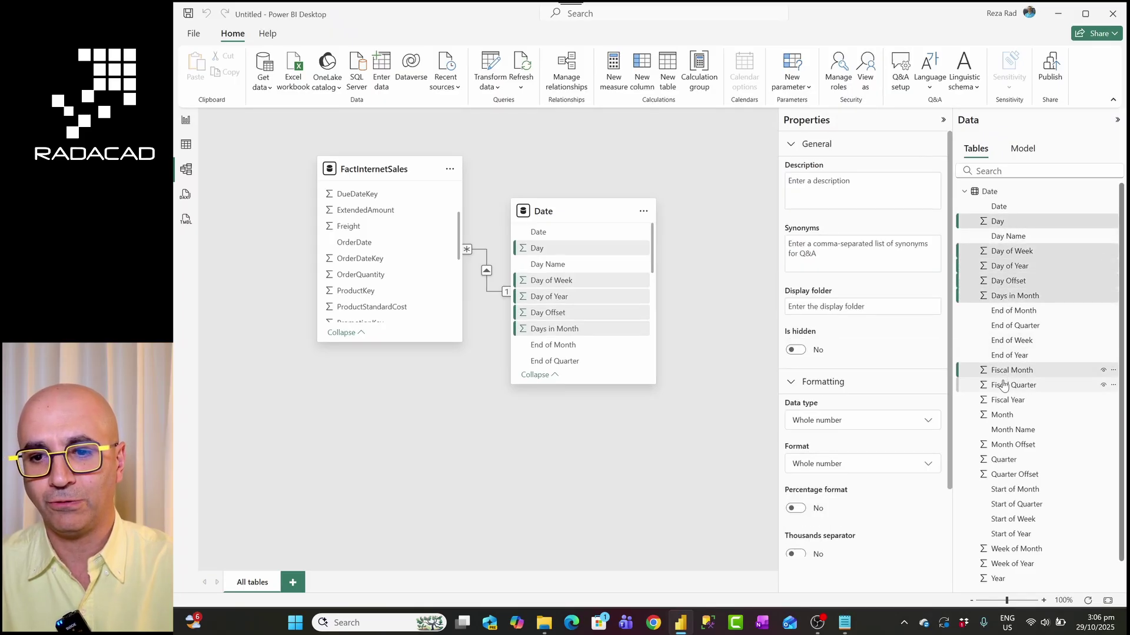
pyautogui.keyDown('ctrl'); pyautogui.click(1003, 386); pyautogui.keyUp('ctrl')
pyautogui.keyDown('ctrl'); pyautogui.click(1004, 400); pyautogui.keyUp('ctrl')
pyautogui.keyDown('ctrl'); pyautogui.click(1002, 415); pyautogui.keyUp('ctrl')
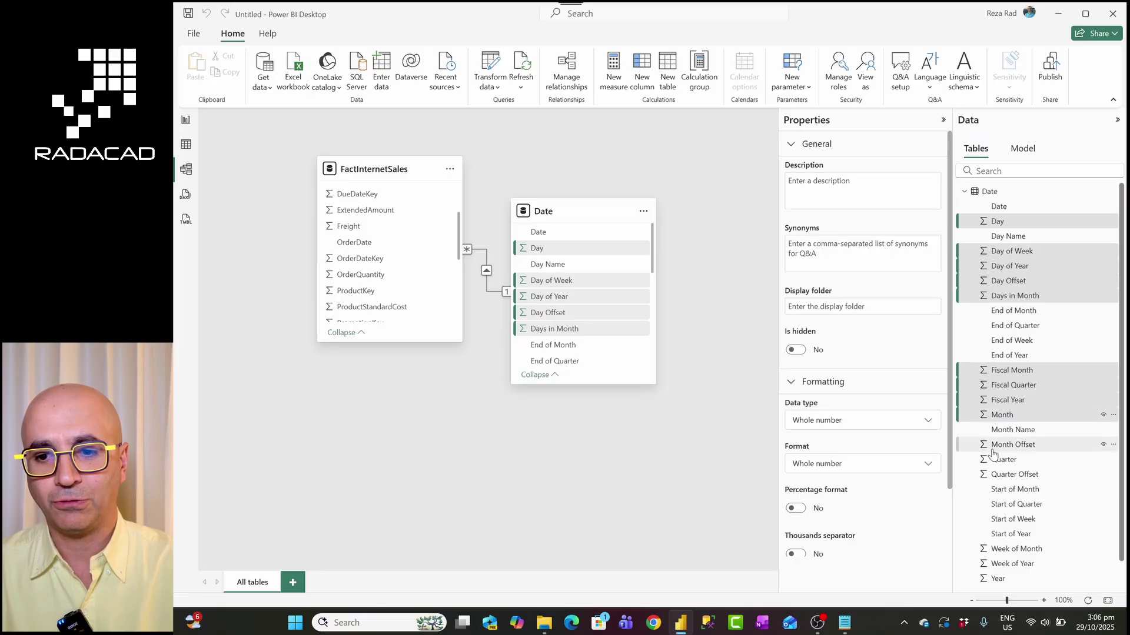
pyautogui.keyDown('ctrl'); pyautogui.click(1002, 445); pyautogui.keyUp('ctrl')
pyautogui.keyDown('ctrl'); pyautogui.click(1001, 460); pyautogui.keyUp('ctrl')
pyautogui.keyDown('ctrl'); pyautogui.click(1001, 474); pyautogui.keyUp('ctrl')
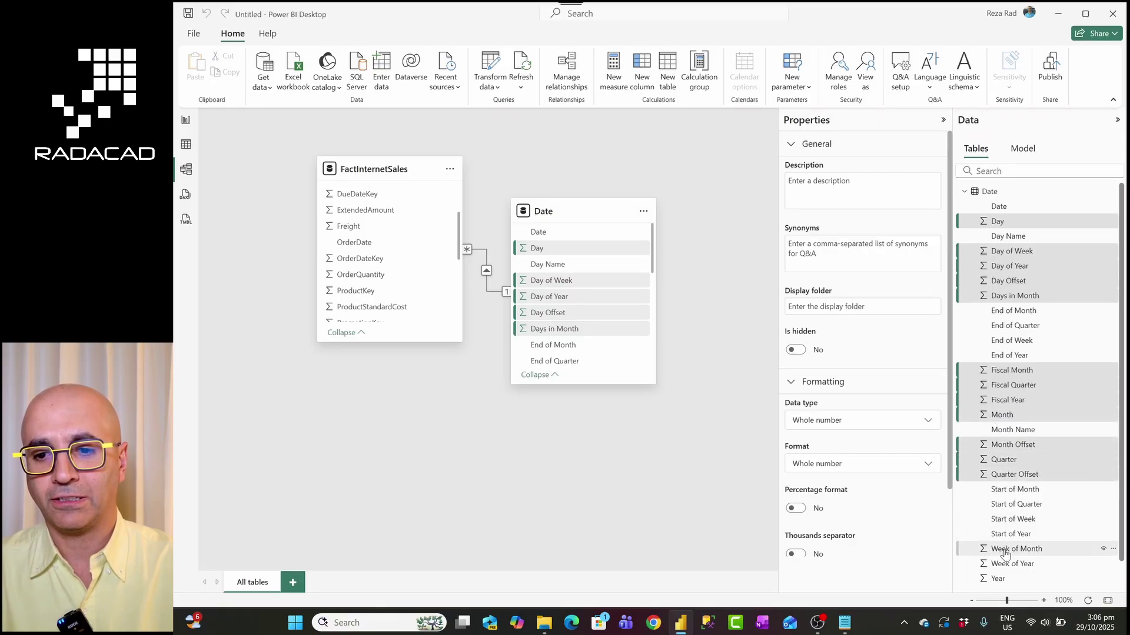
pyautogui.keyDown('ctrl'); pyautogui.click(1004, 553); pyautogui.keyUp('ctrl')
pyautogui.keyDown('ctrl'); pyautogui.click(1001, 564); pyautogui.keyUp('ctrl')
pyautogui.scroll(-1, 1008, 554)
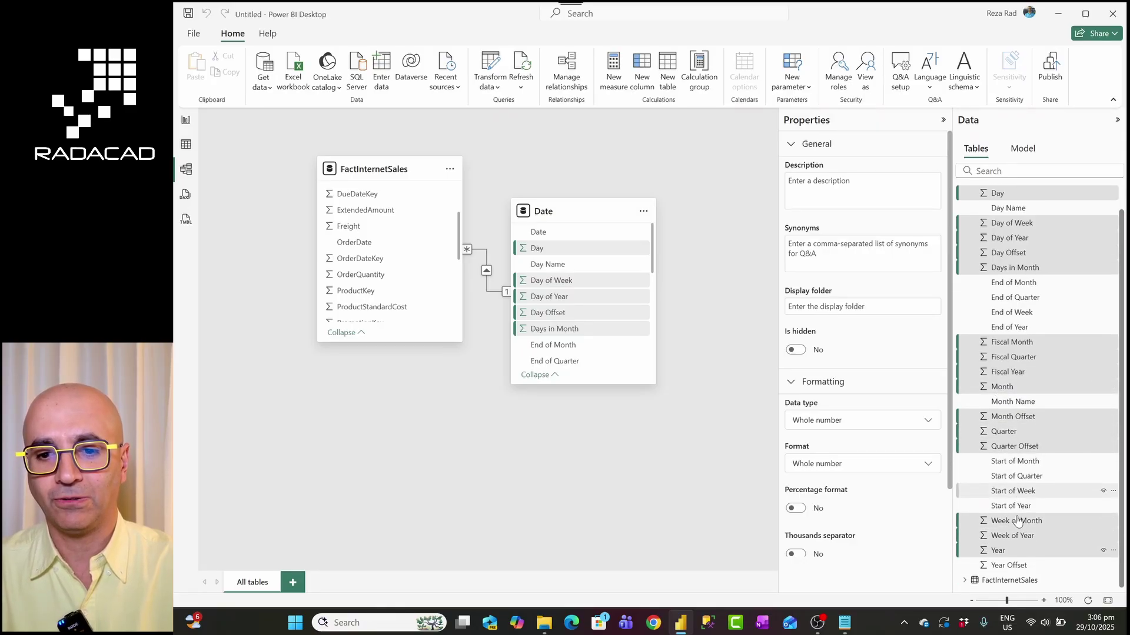
pyautogui.keyDown('ctrl'); pyautogui.click(1006, 565); pyautogui.keyUp('ctrl')
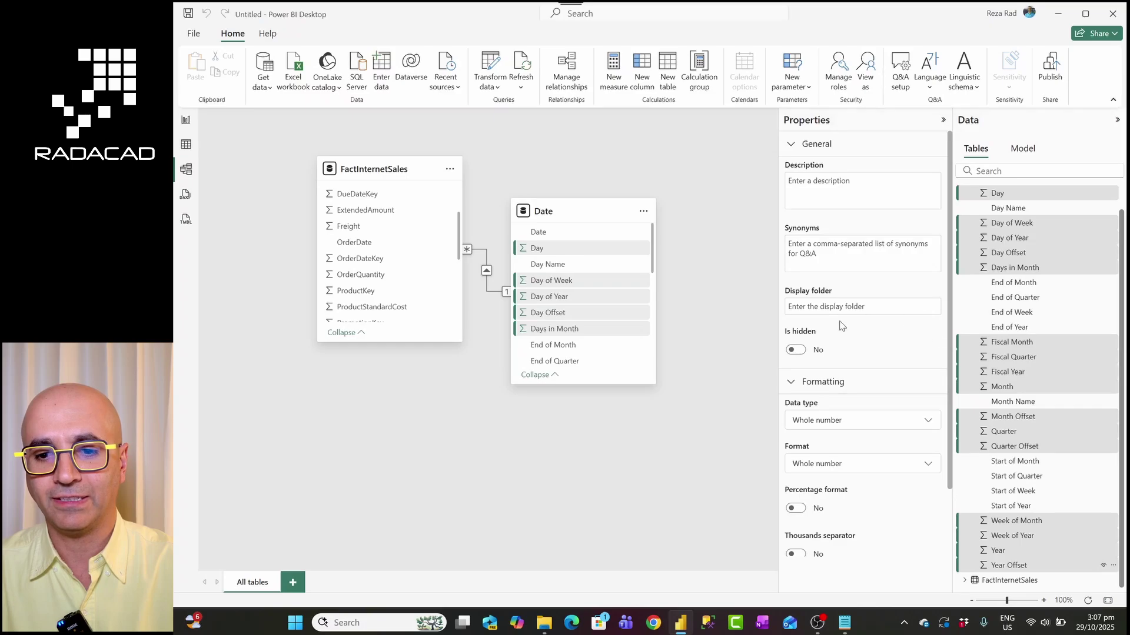
pyautogui.scroll(-2, 843, 341)
pyautogui.click(803, 544)
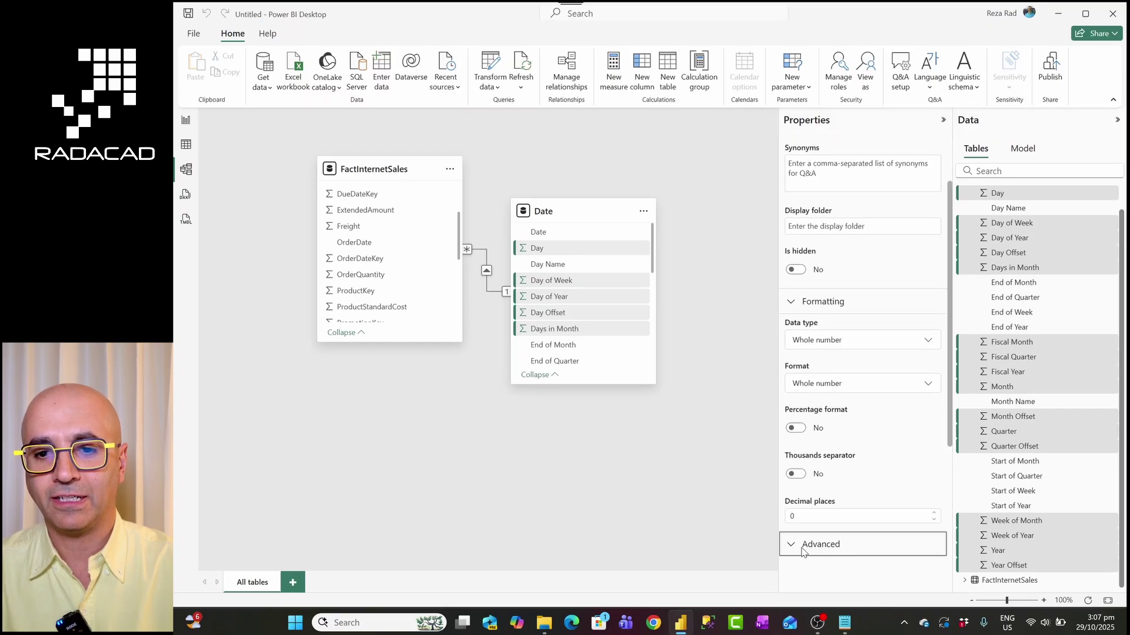
pyautogui.scroll(-3, 839, 494)
pyautogui.click(832, 500)
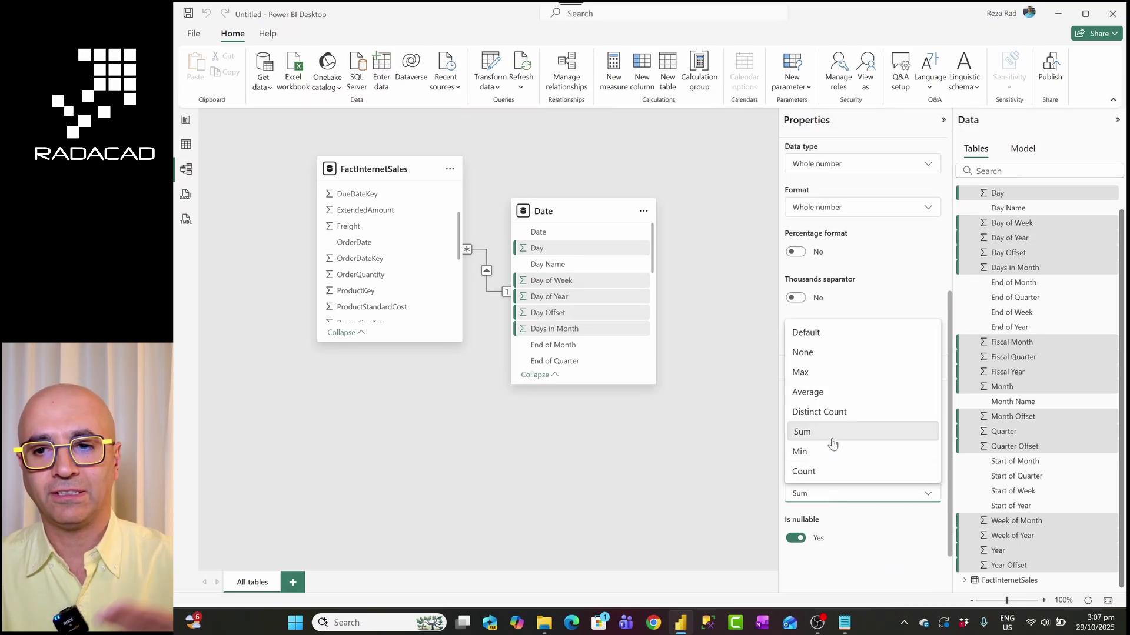
pyautogui.click(826, 356)
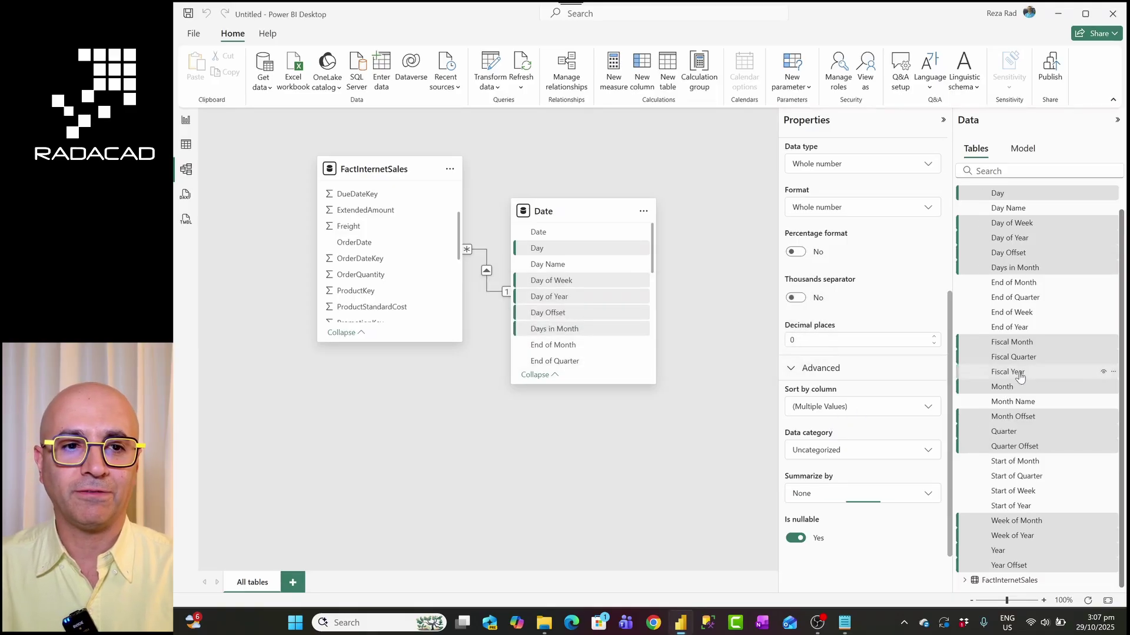
# Add the Date table's Year, Quarter and Month fields as columns of the report's table visual
pyautogui.click(186, 123)
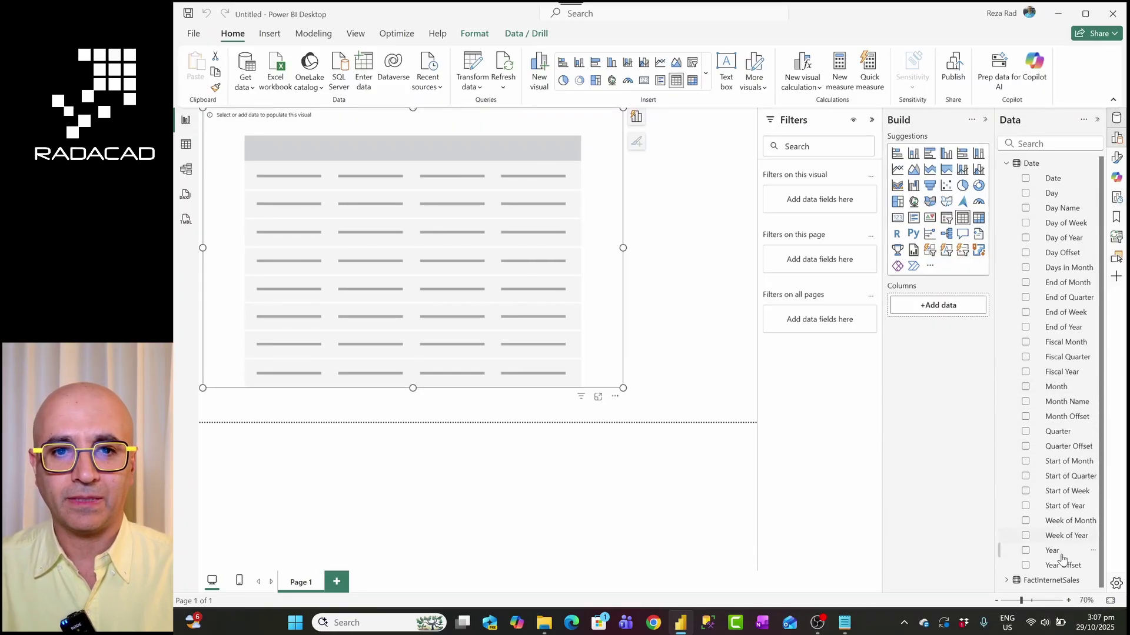
pyautogui.moveTo(1062, 558); pyautogui.dragTo(435, 264)
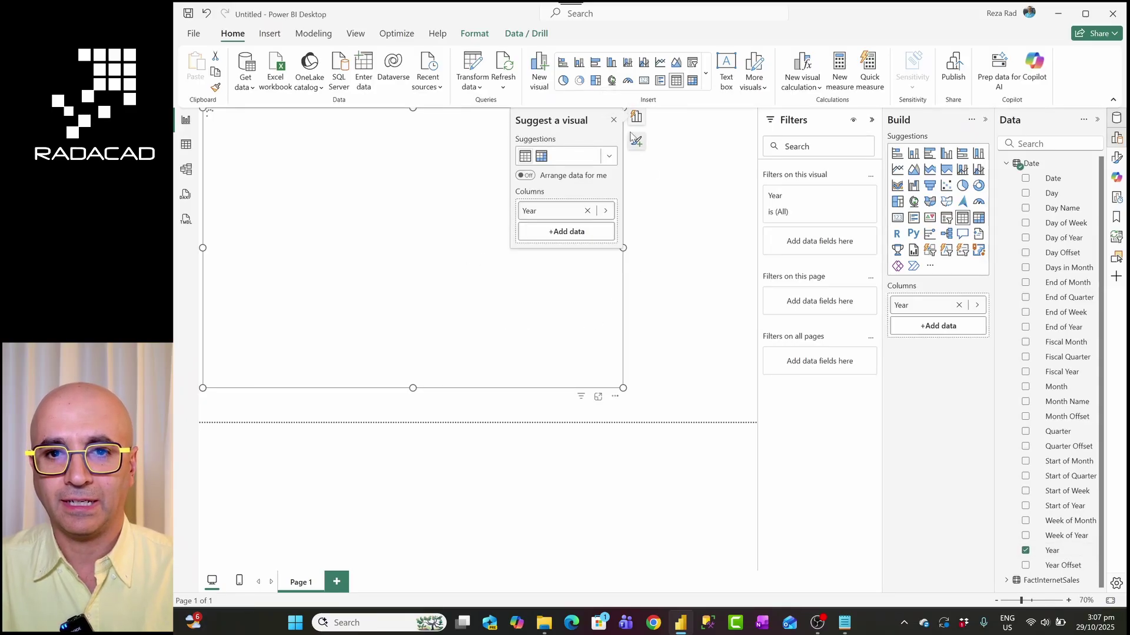
pyautogui.click(613, 121)
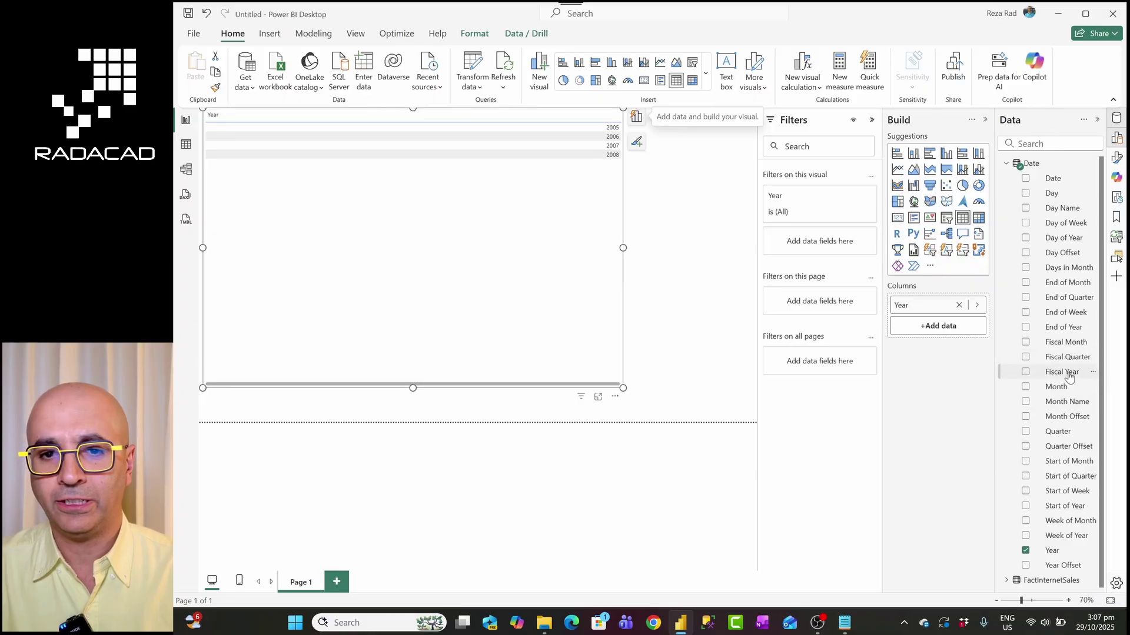
pyautogui.moveTo(1049, 439); pyautogui.dragTo(912, 326)
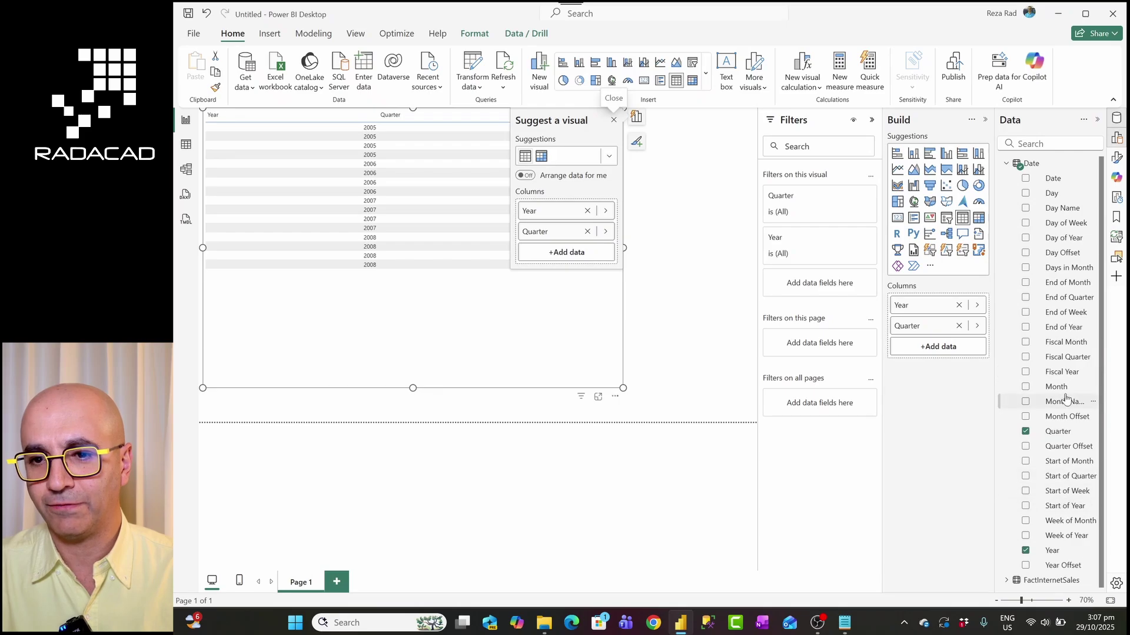
pyautogui.moveTo(1066, 390); pyautogui.dragTo(941, 347)
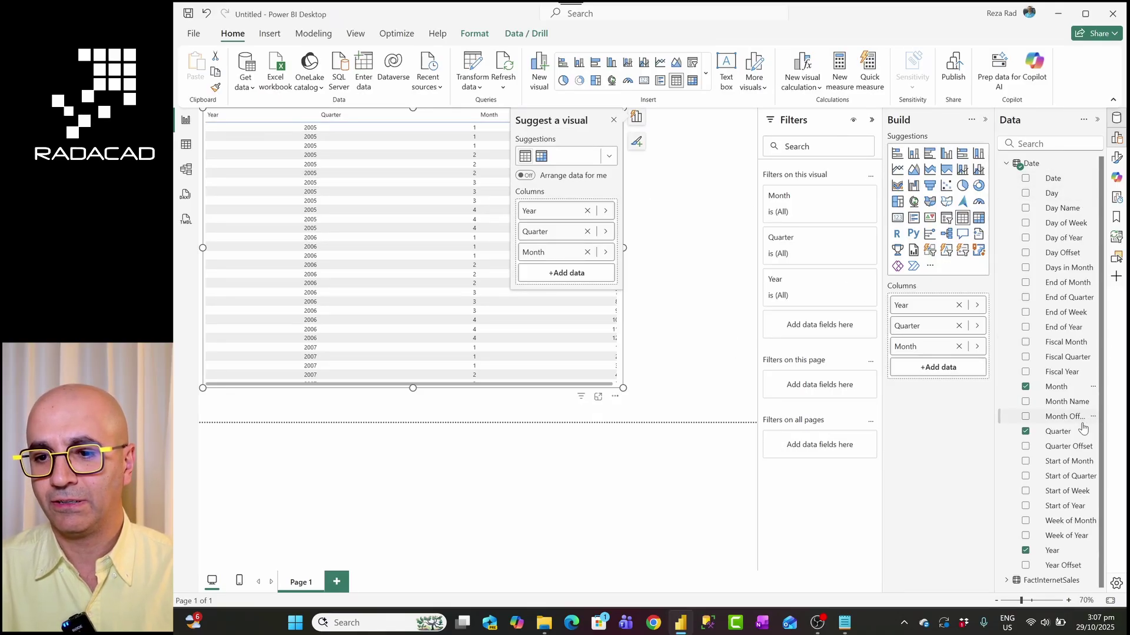
# Add SalesAmount from FactInternetSales to the table visual, collapse the filters area, and look through the rows
pyautogui.click(1007, 582)
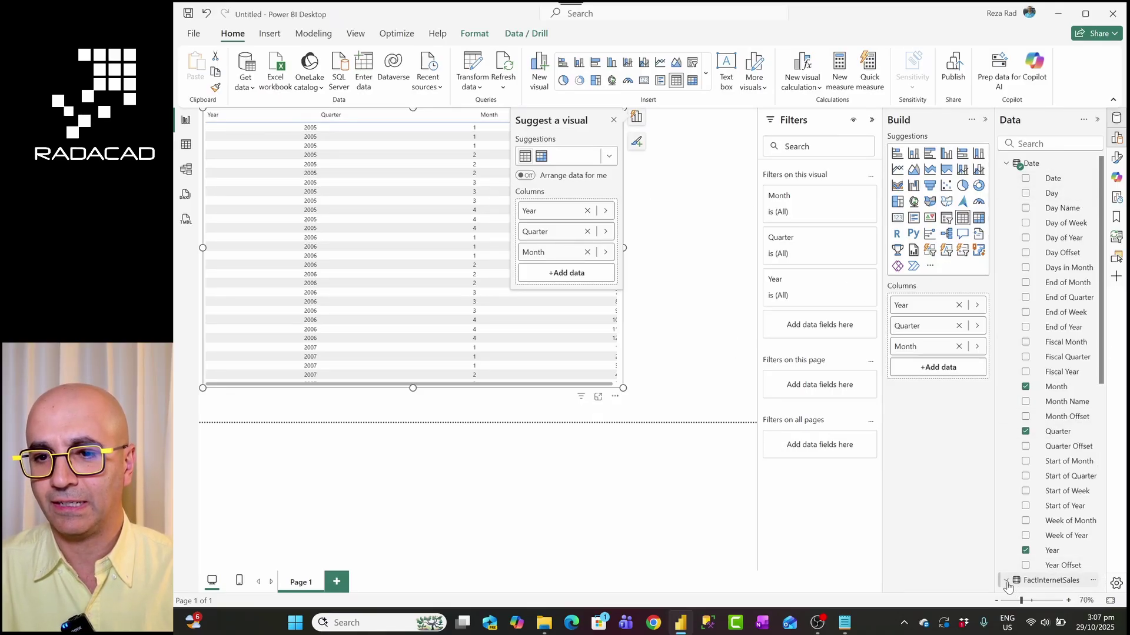
pyautogui.scroll(-6, 1059, 518)
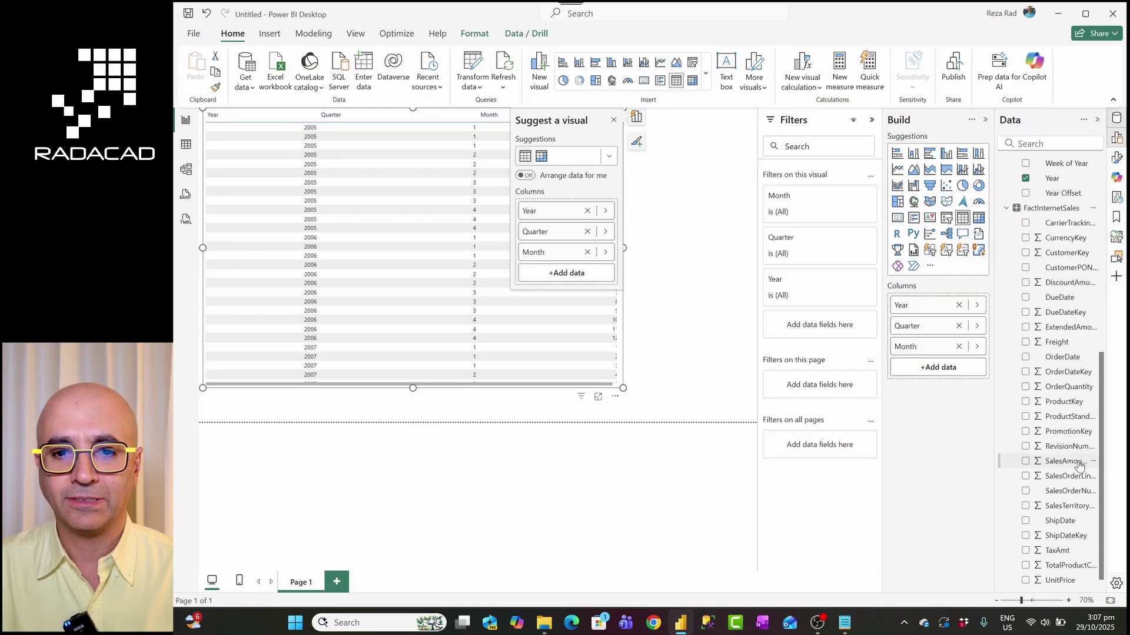
pyautogui.moveTo(1079, 466); pyautogui.dragTo(939, 369)
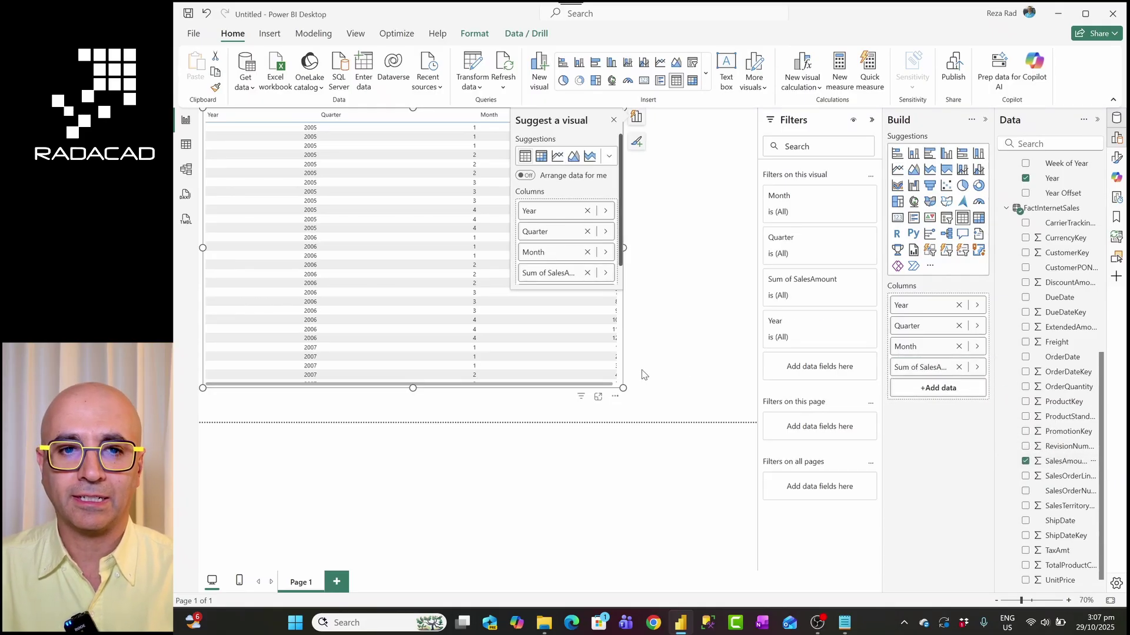
pyautogui.click(613, 121)
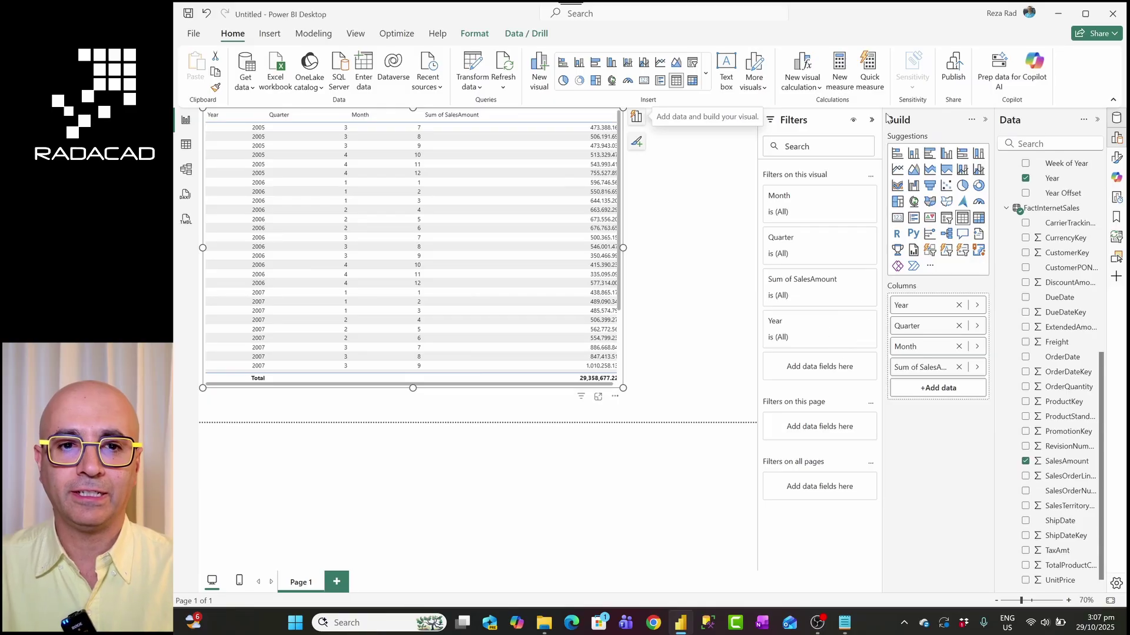
pyautogui.click(870, 121)
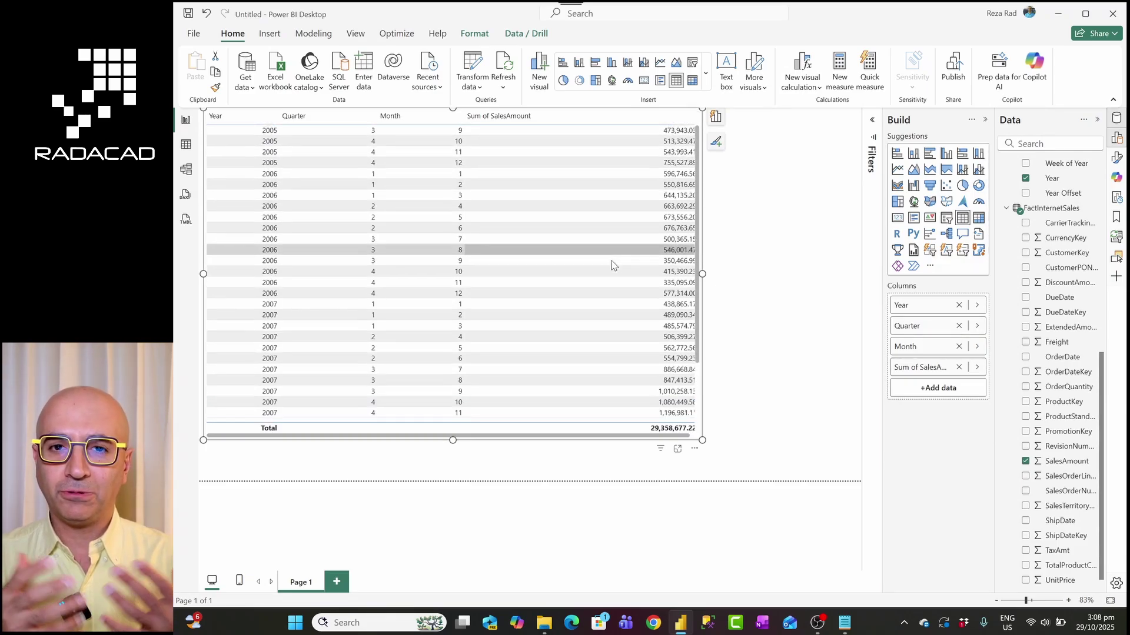
pyautogui.scroll(-2, 612, 260)
pyautogui.scroll(2, 611, 260)
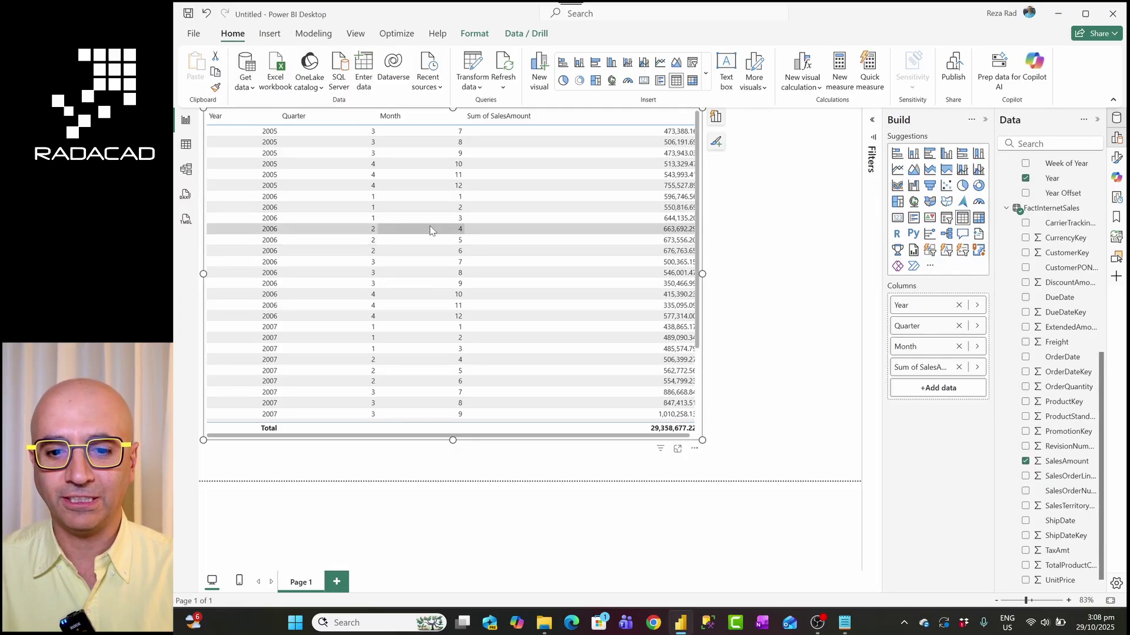
# Examine the Date table's data across its columns, especially Fiscal Year, Fiscal Quarter and Fiscal Month
pyautogui.click(192, 153)
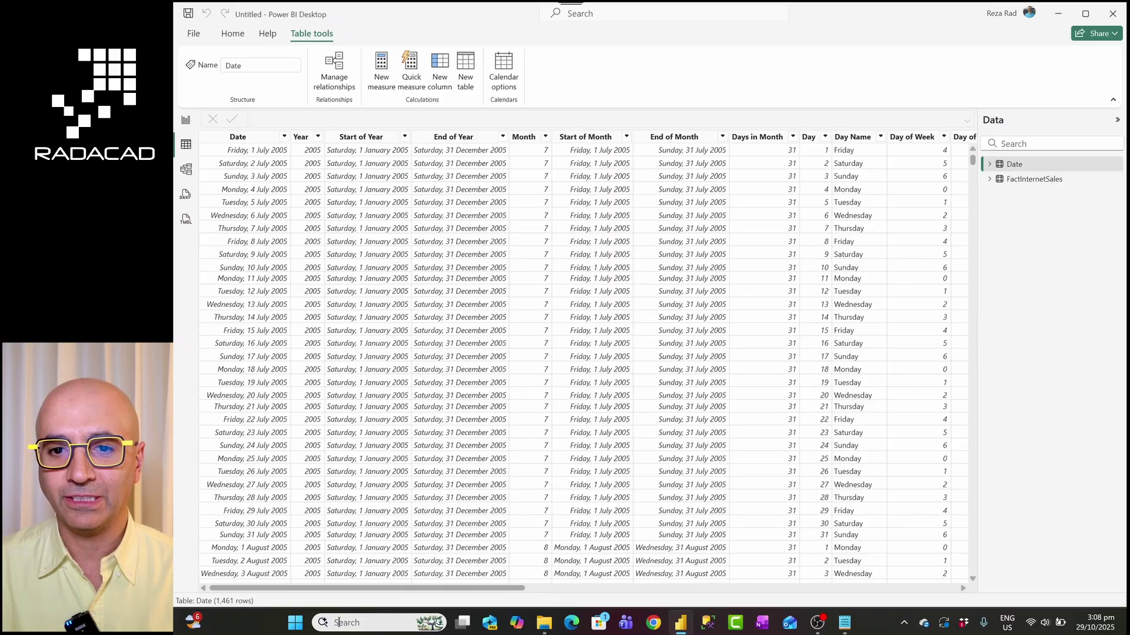
pyautogui.moveTo(359, 588); pyautogui.dragTo(822, 599)
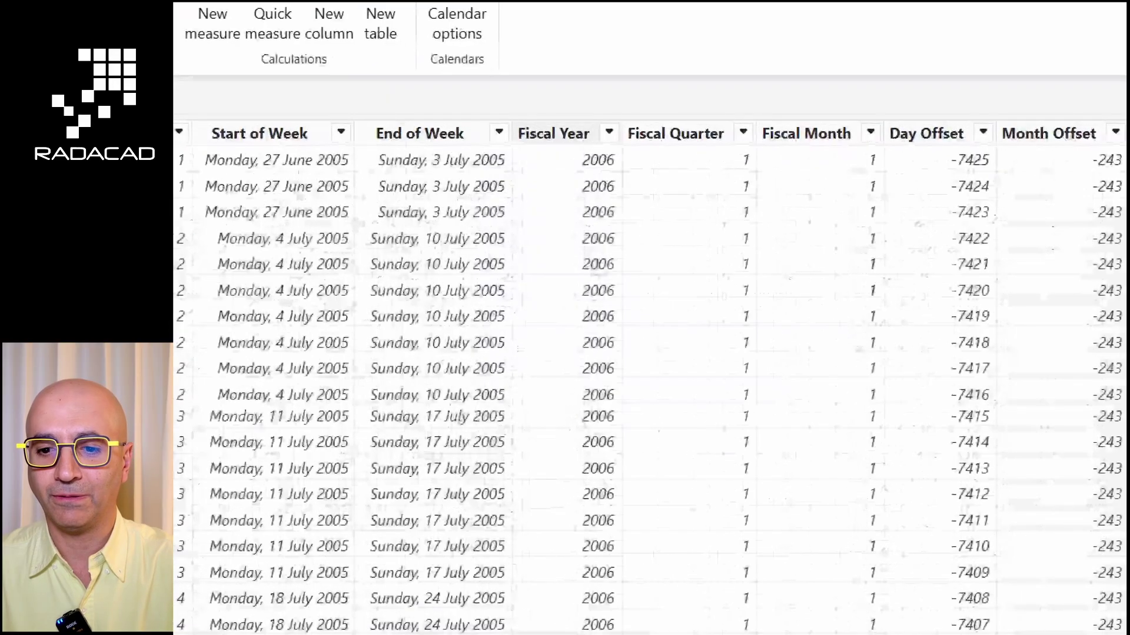
pyautogui.moveTo(492, 110)
pyautogui.mouseDown()
pyautogui.moveTo(958, 634)
pyautogui.moveTo(778, 634)
pyautogui.mouseUp()
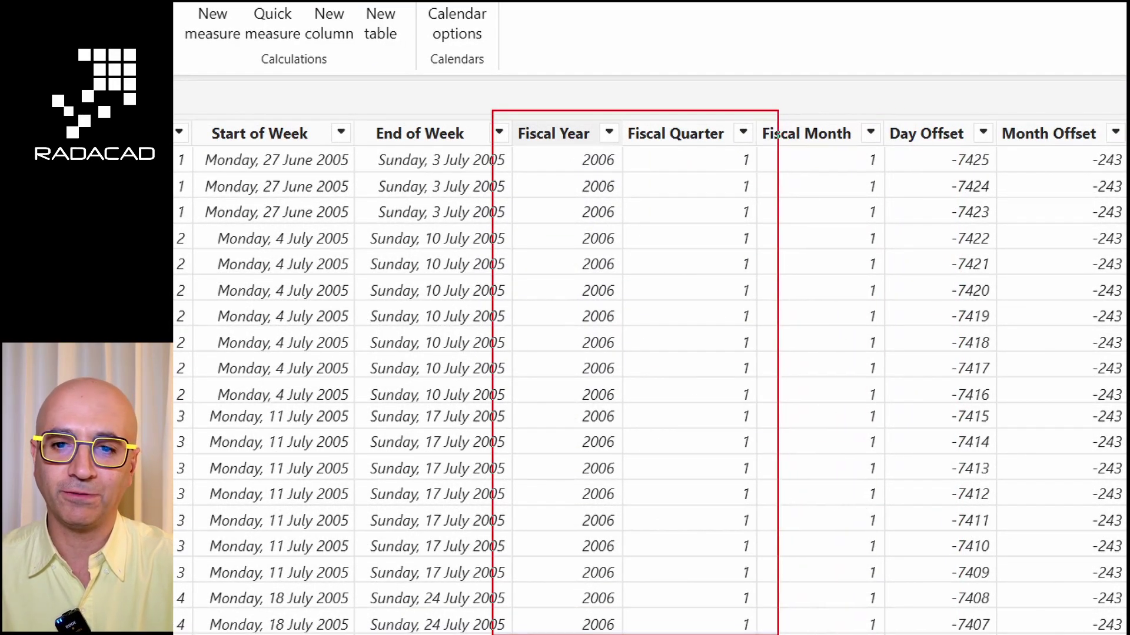
pyautogui.moveTo(778, 135); pyautogui.dragTo(900, 135)
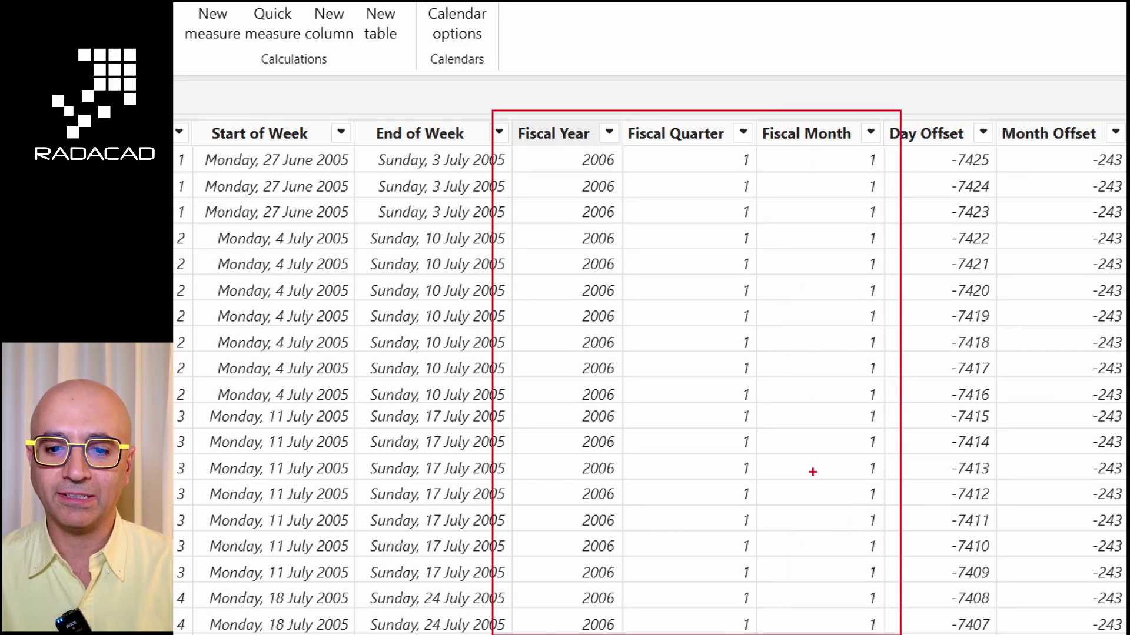
pyautogui.press('Escape')
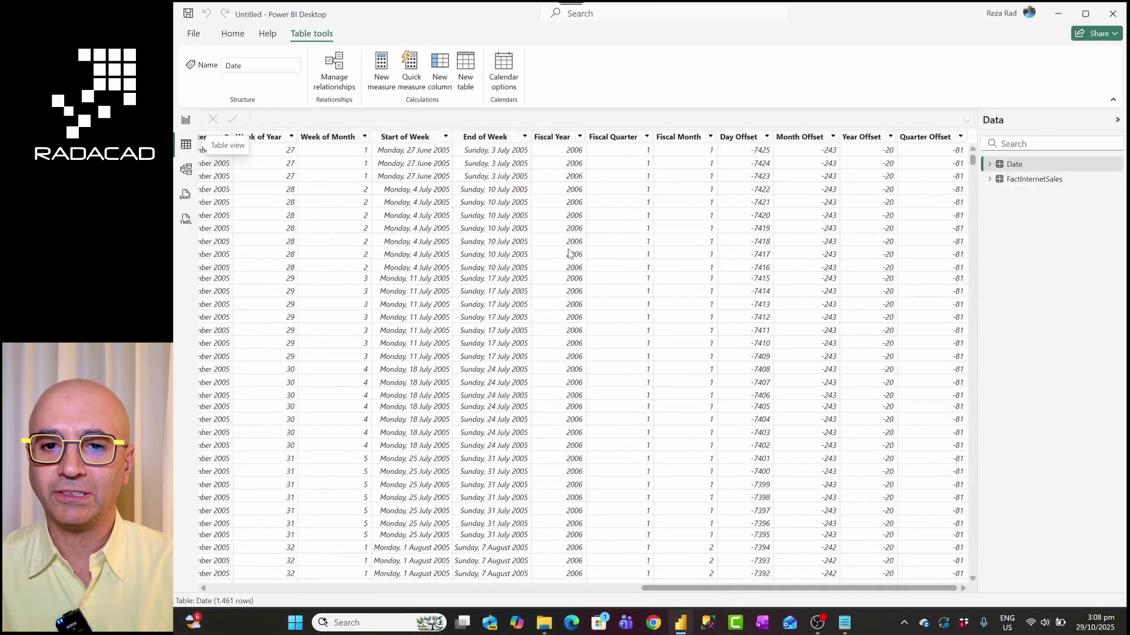
pyautogui.moveTo(665, 588); pyautogui.dragTo(639, 592)
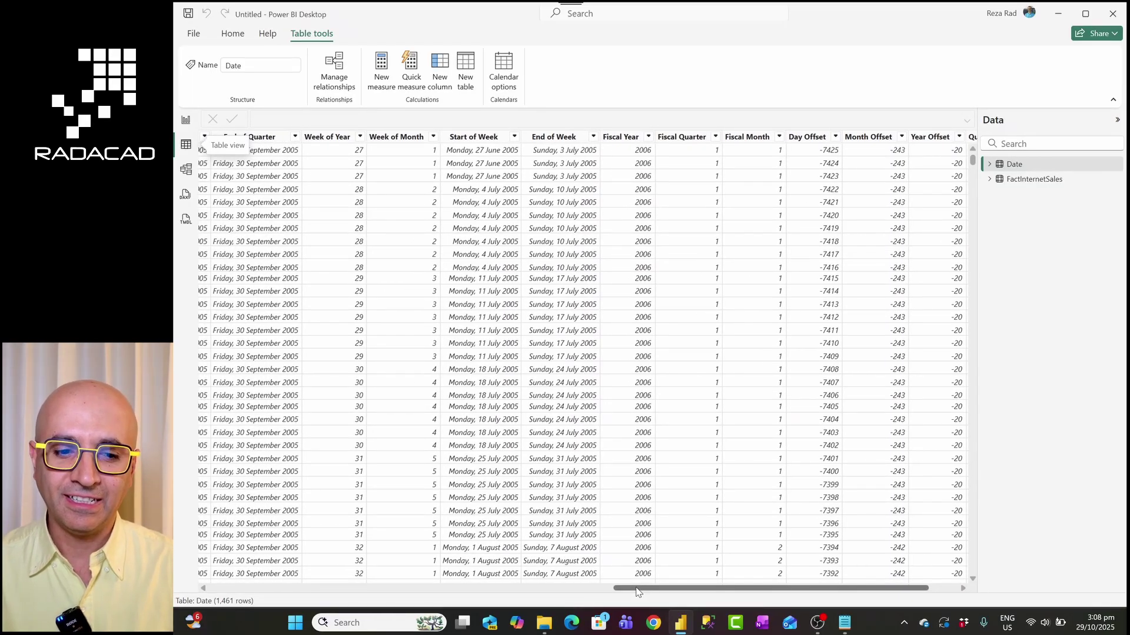
pyautogui.moveTo(636, 591); pyautogui.dragTo(202, 608)
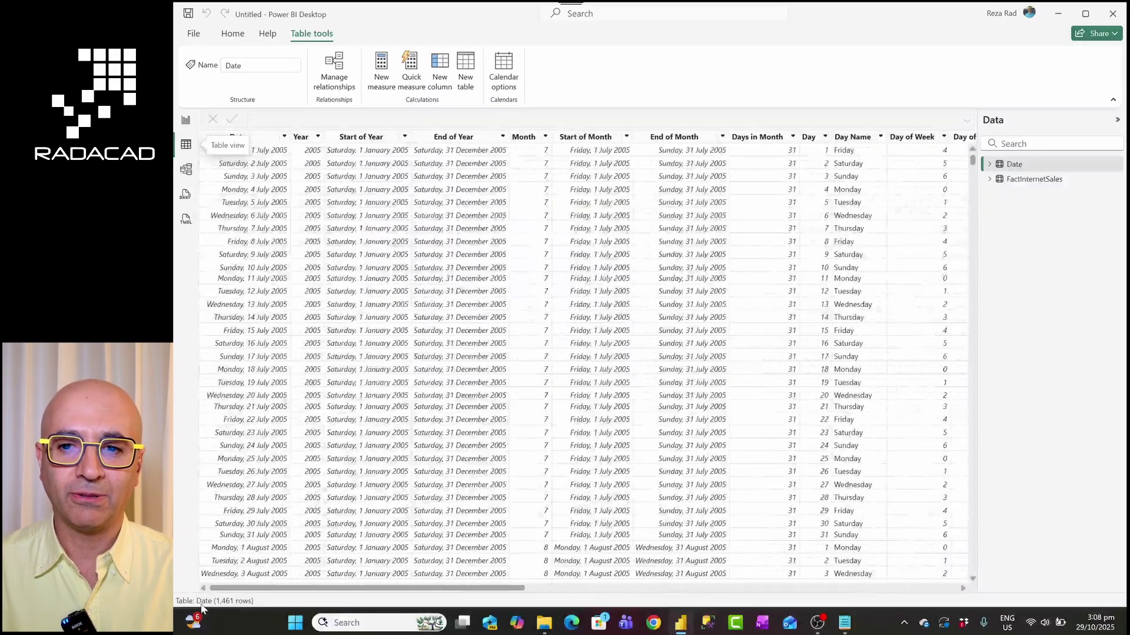
# Return to the report page and open the calendar options for the Date table
pyautogui.click(186, 120)
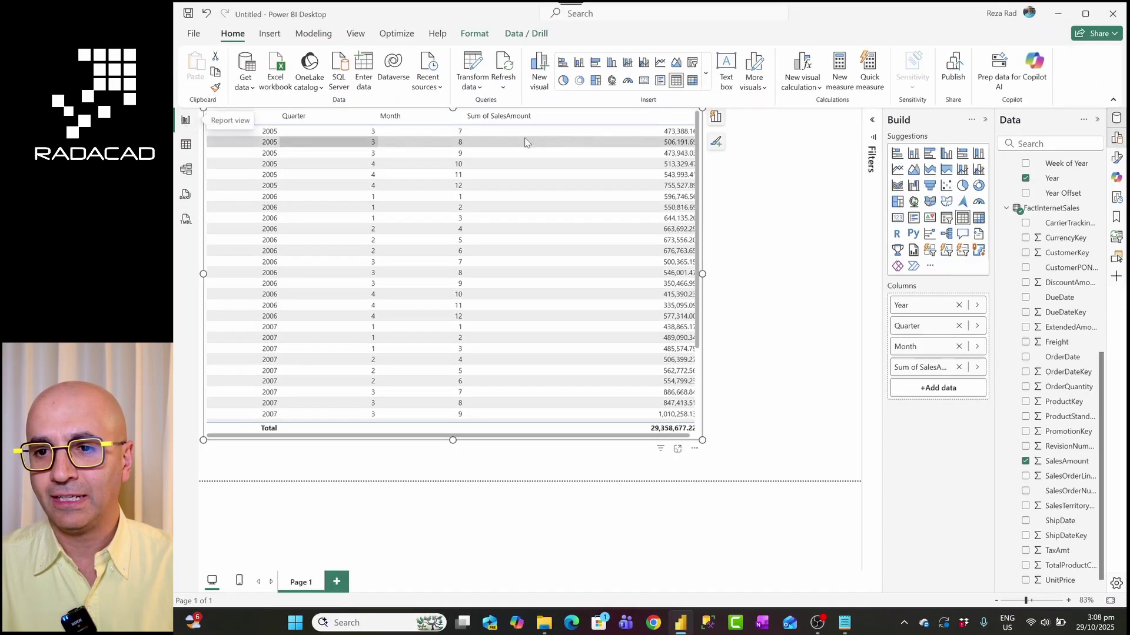
pyautogui.scroll(6, 1085, 189)
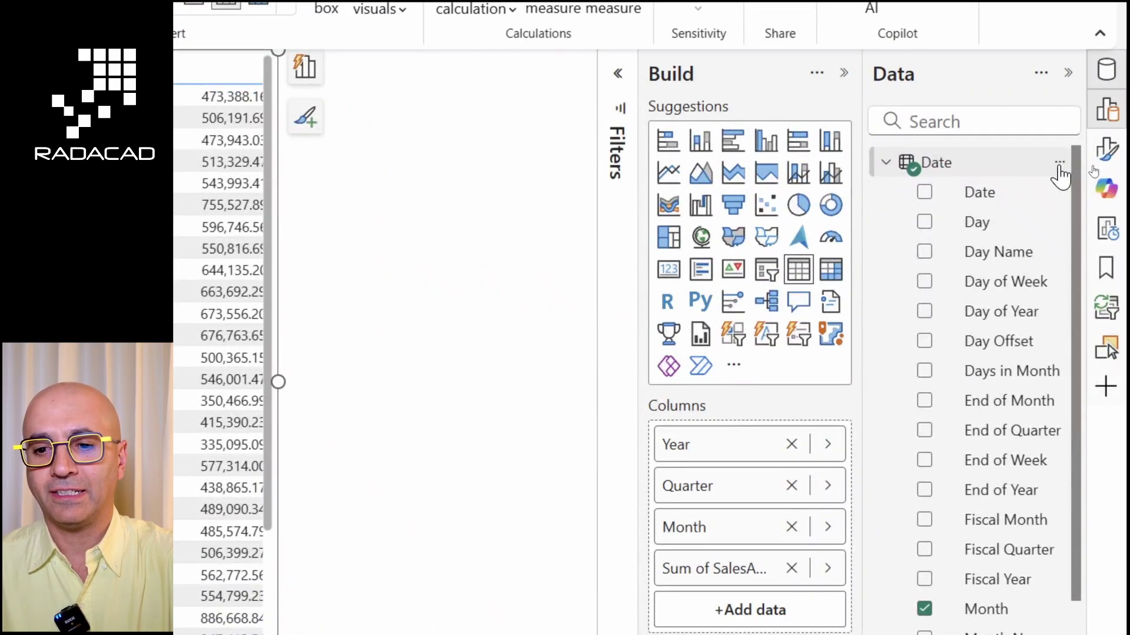
pyautogui.click(1058, 165)
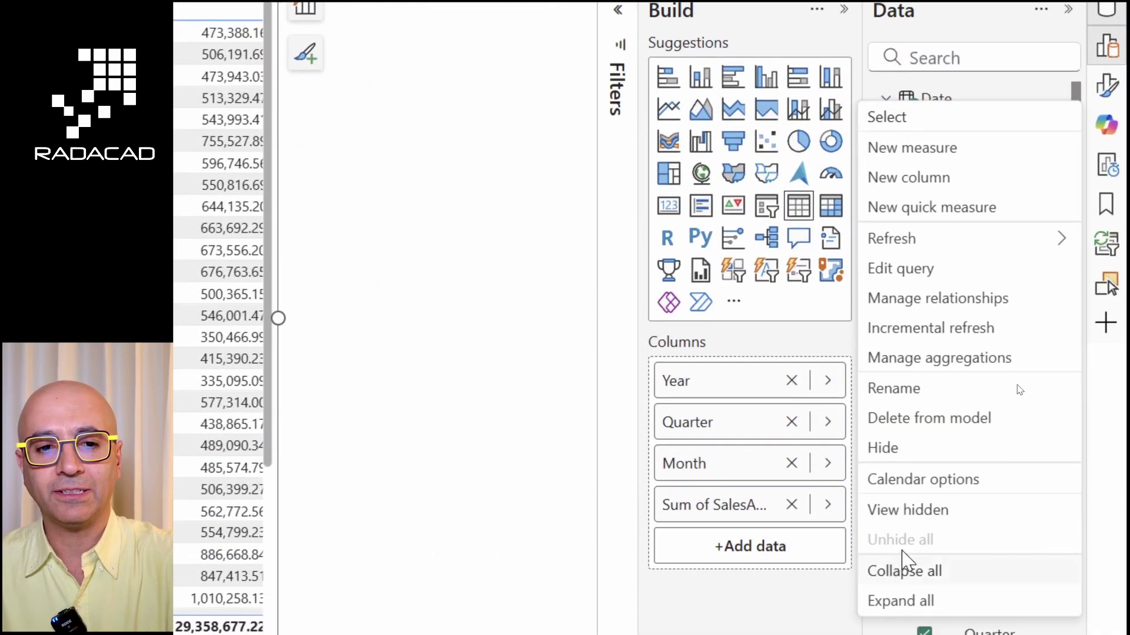
pyautogui.click(944, 496)
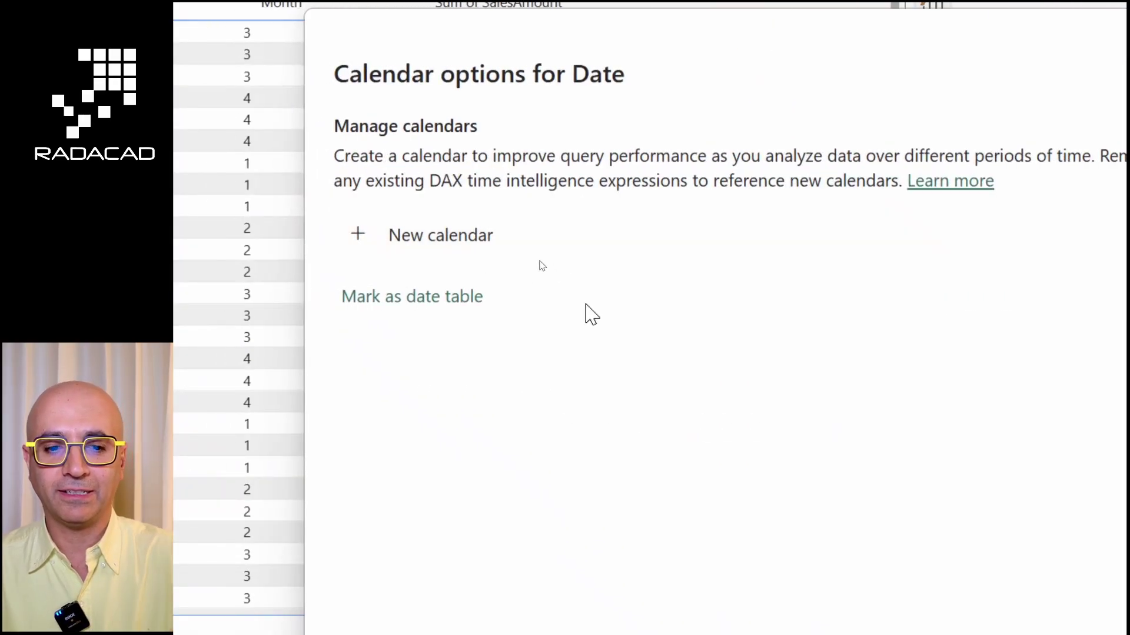
# Create a new calendar for the Date table and name it Fiscal
pyautogui.click(439, 247)
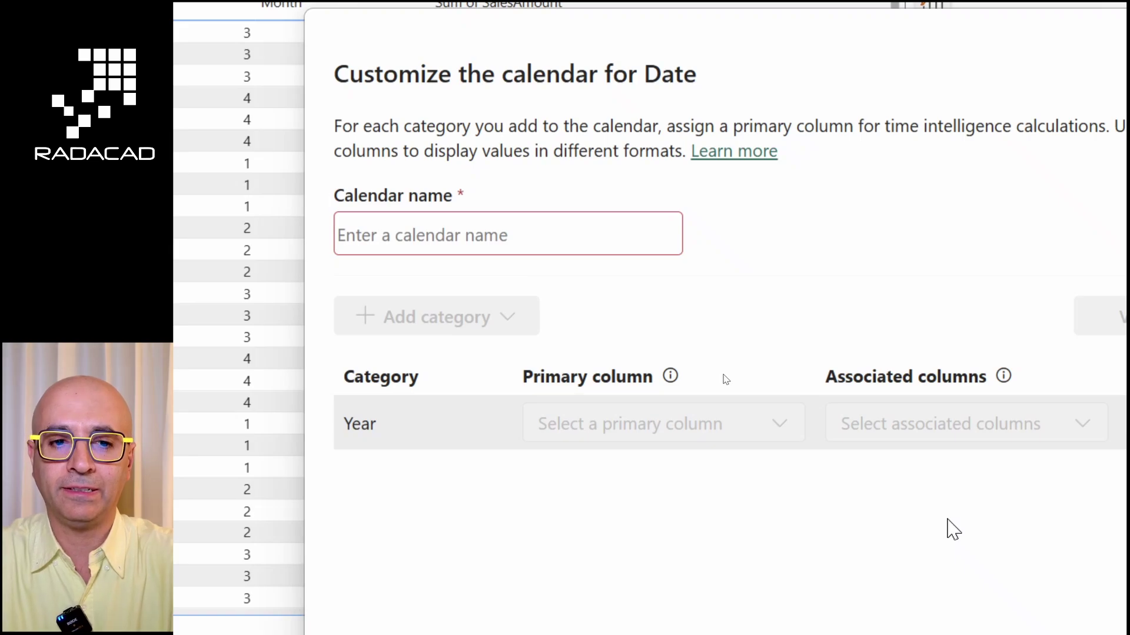
pyautogui.click(467, 231)
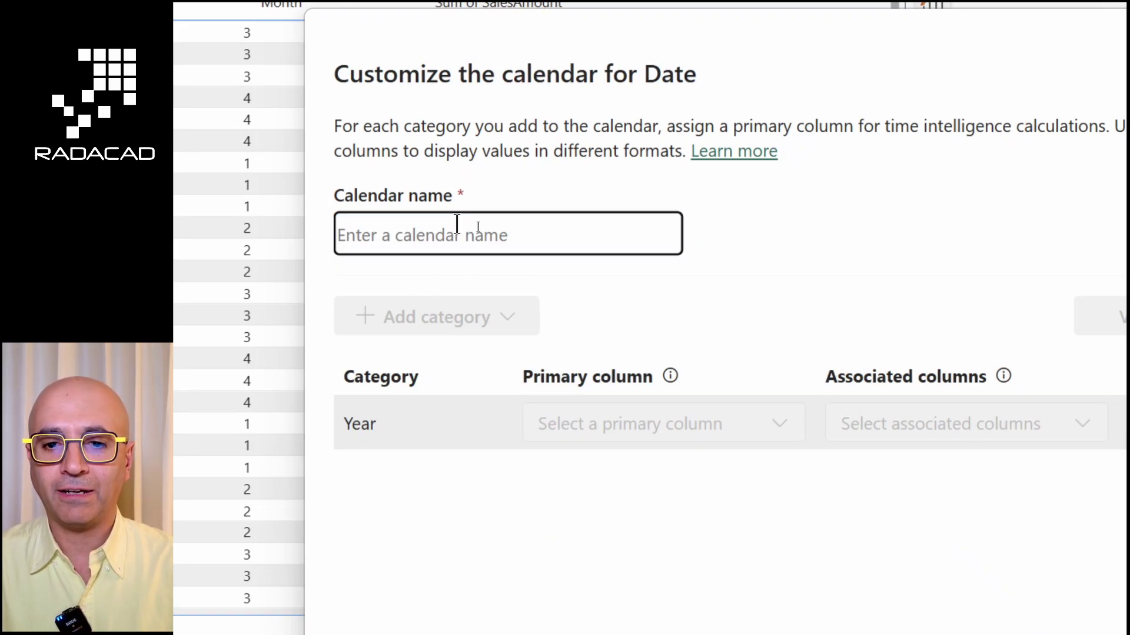
pyautogui.write('Fiscal')
# Assign Fiscal Year as the primary column of the Fiscal calendar's Year category
pyautogui.scroll(-3, 677, 568)
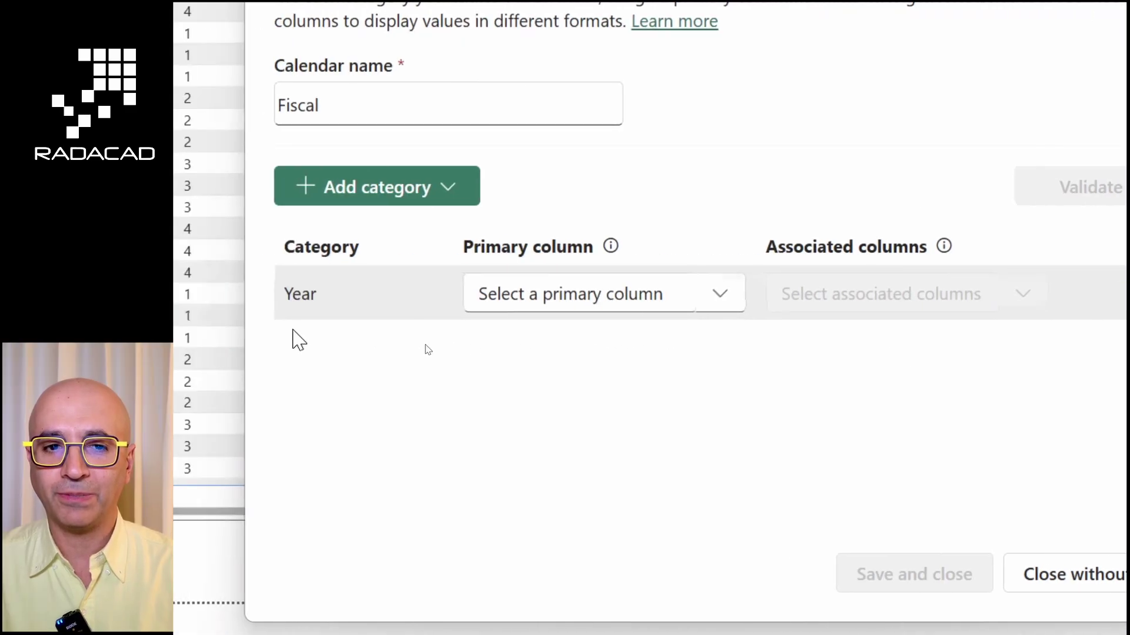
pyautogui.click(723, 294)
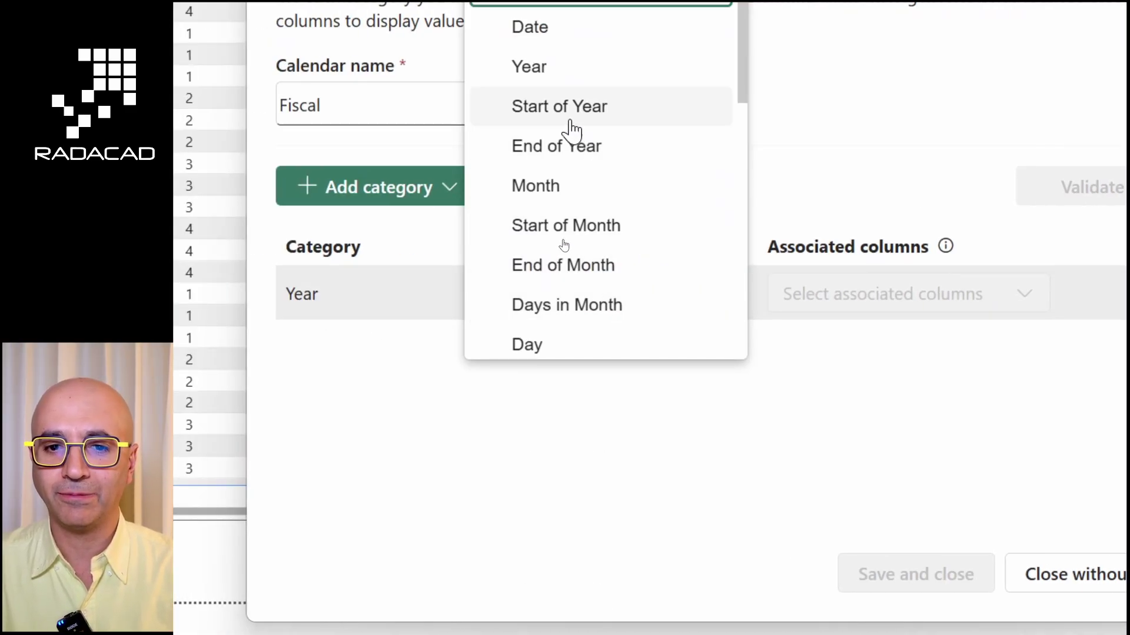
pyautogui.scroll(-10, 578, 182)
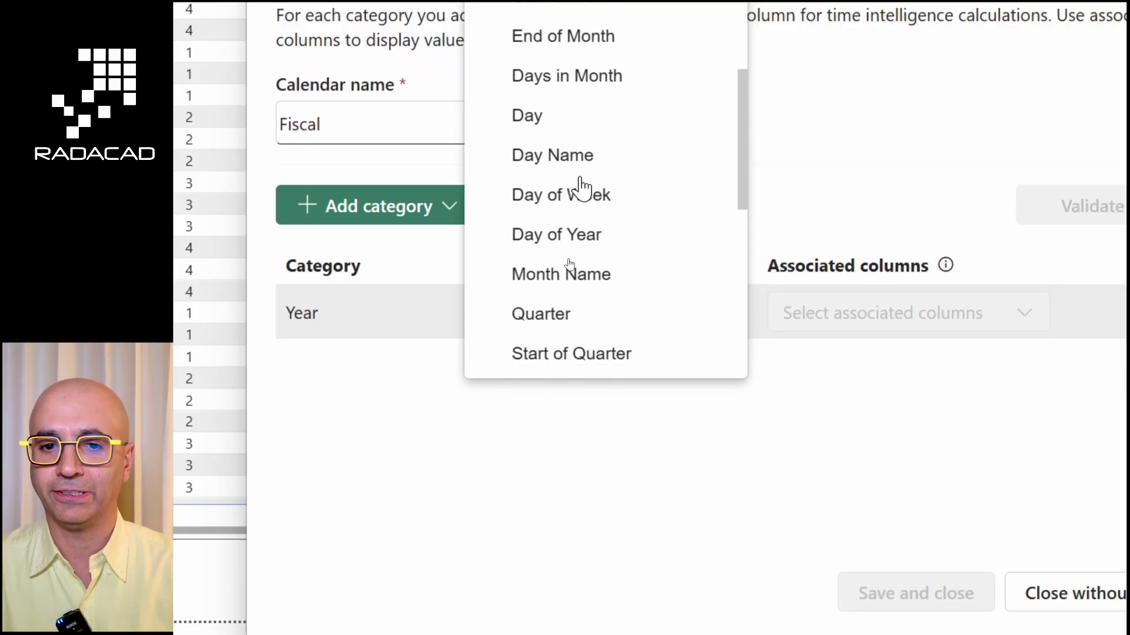
pyautogui.scroll(-2, 582, 176)
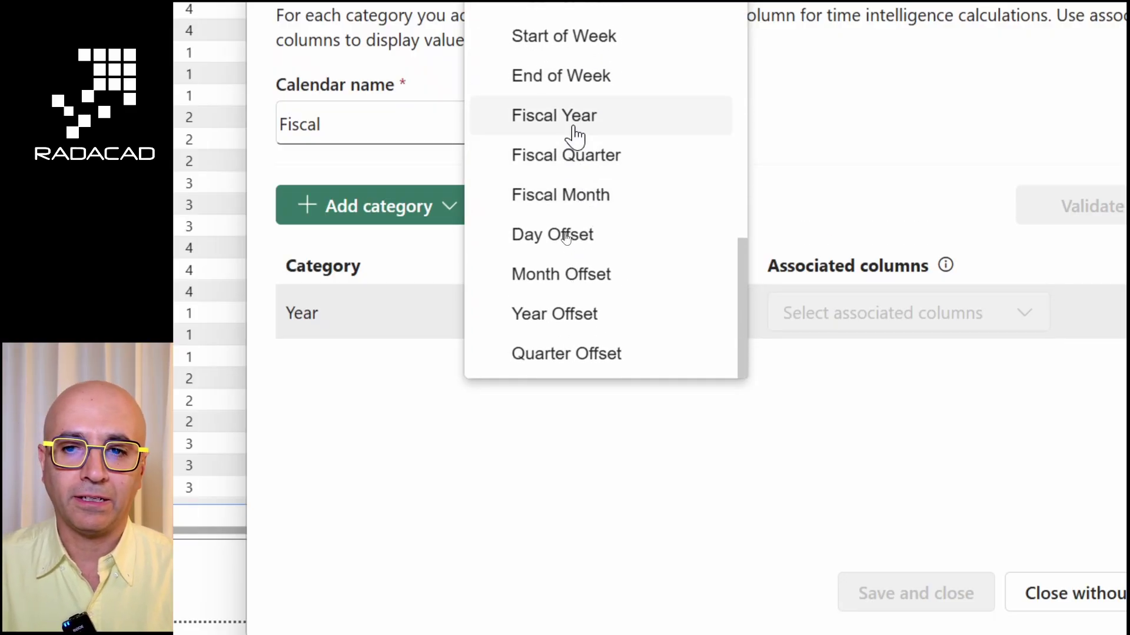
pyautogui.click(573, 118)
pyautogui.click(614, 437)
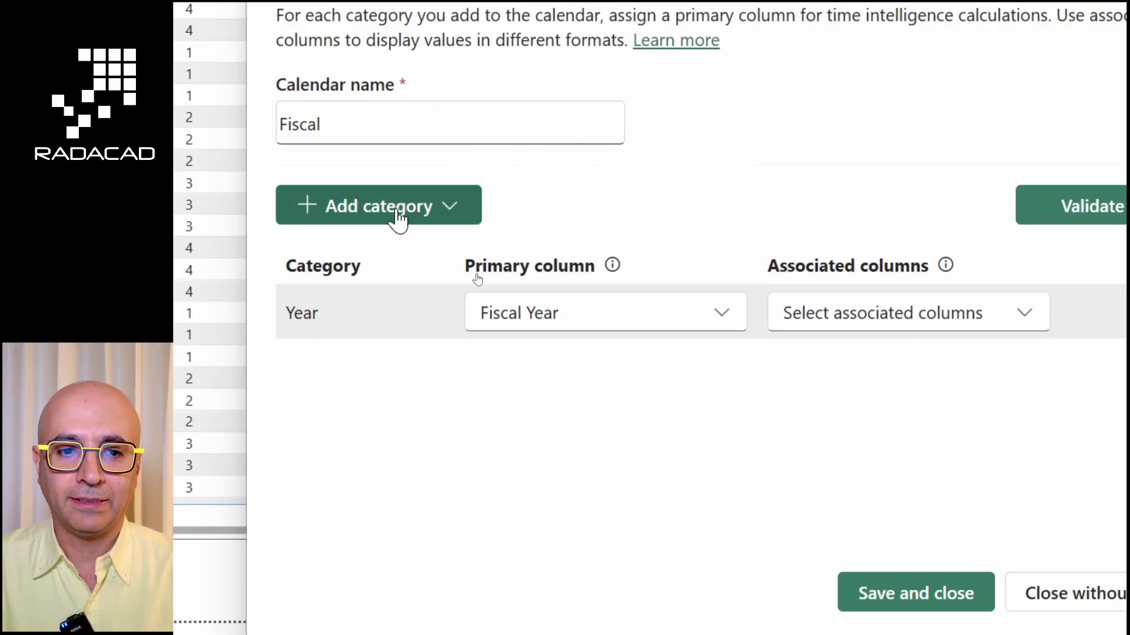
# Add a Quarter of Year category to the Fiscal calendar with Fiscal Quarter as its primary column
pyautogui.click(450, 213)
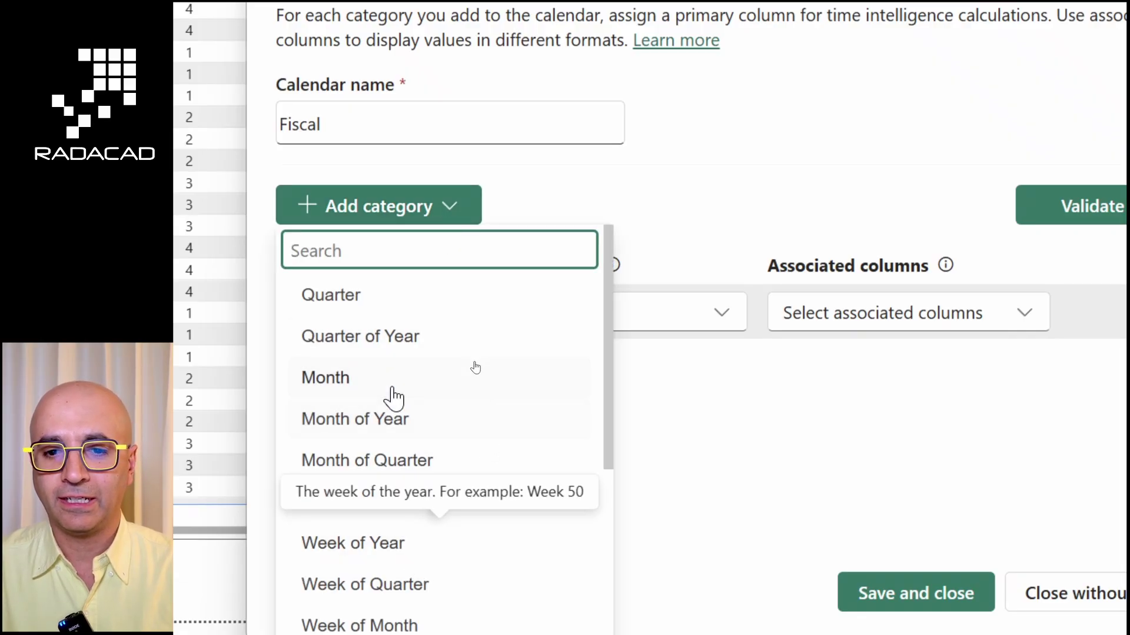
pyautogui.click(391, 335)
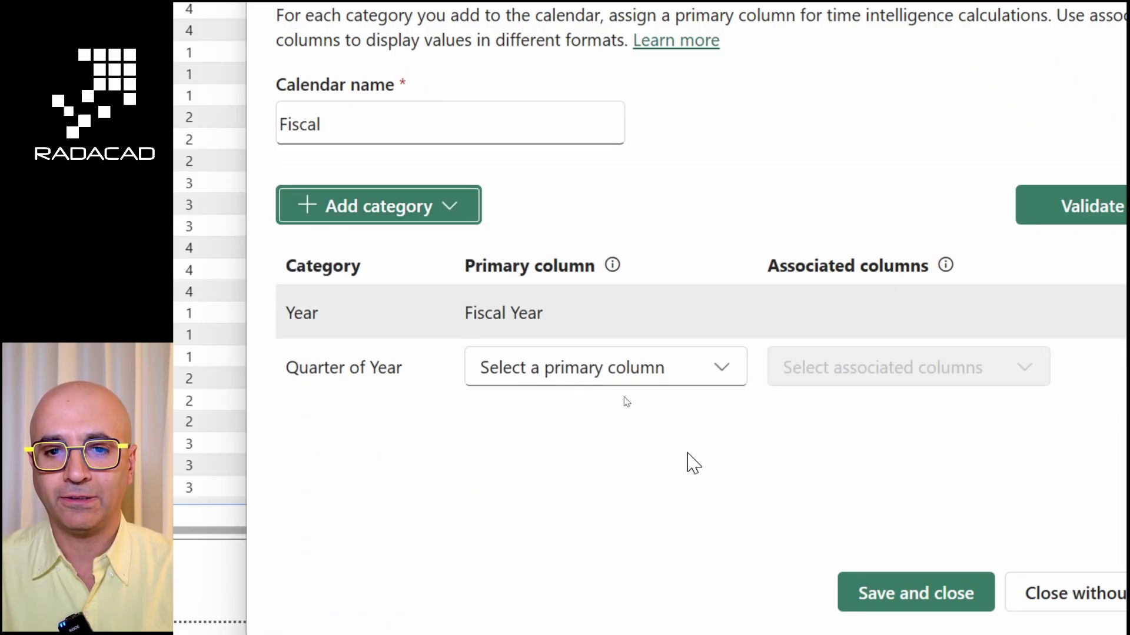
pyautogui.click(731, 382)
pyautogui.scroll(-10, 644, 235)
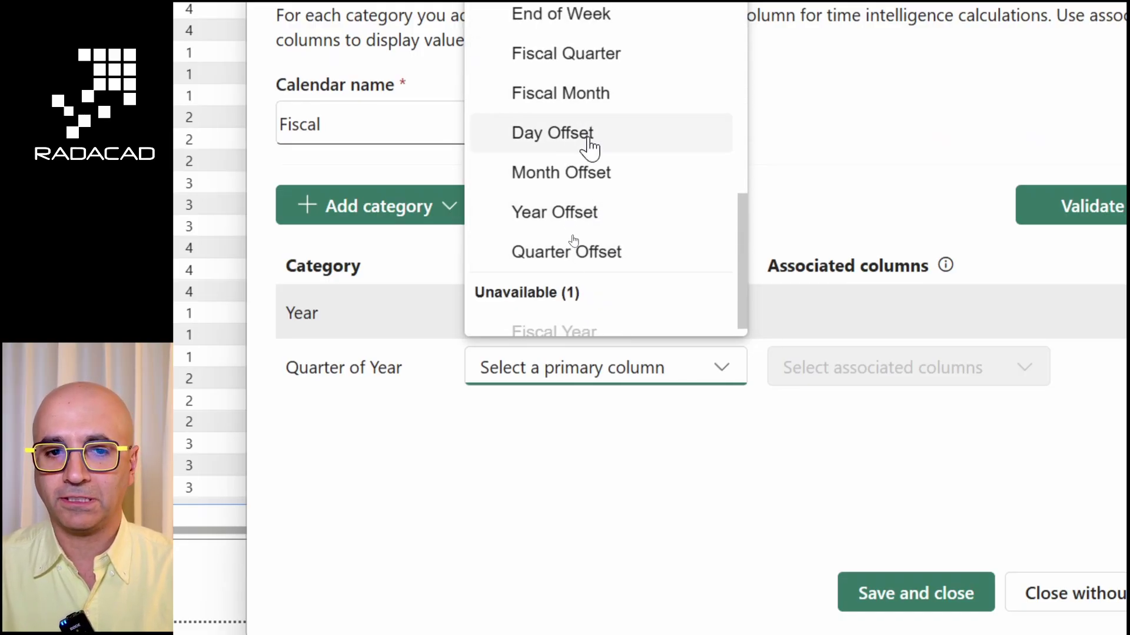
pyautogui.scroll(1, 587, 141)
pyautogui.click(595, 94)
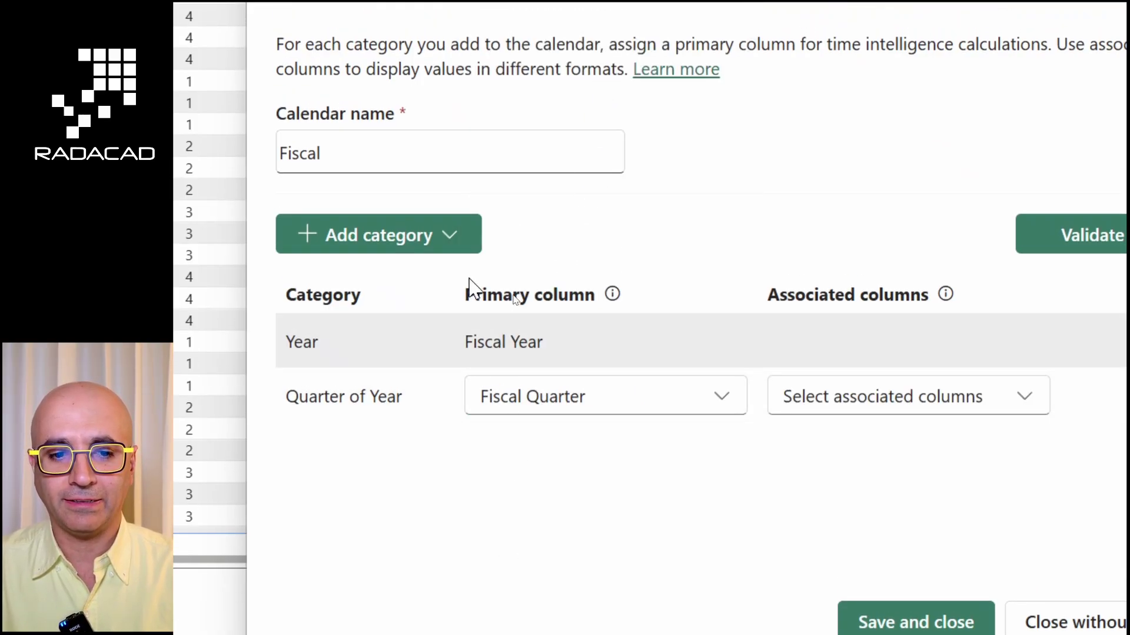
# Add a Month of Year category to the Fiscal calendar with Fiscal Month as its primary column
pyautogui.click(458, 252)
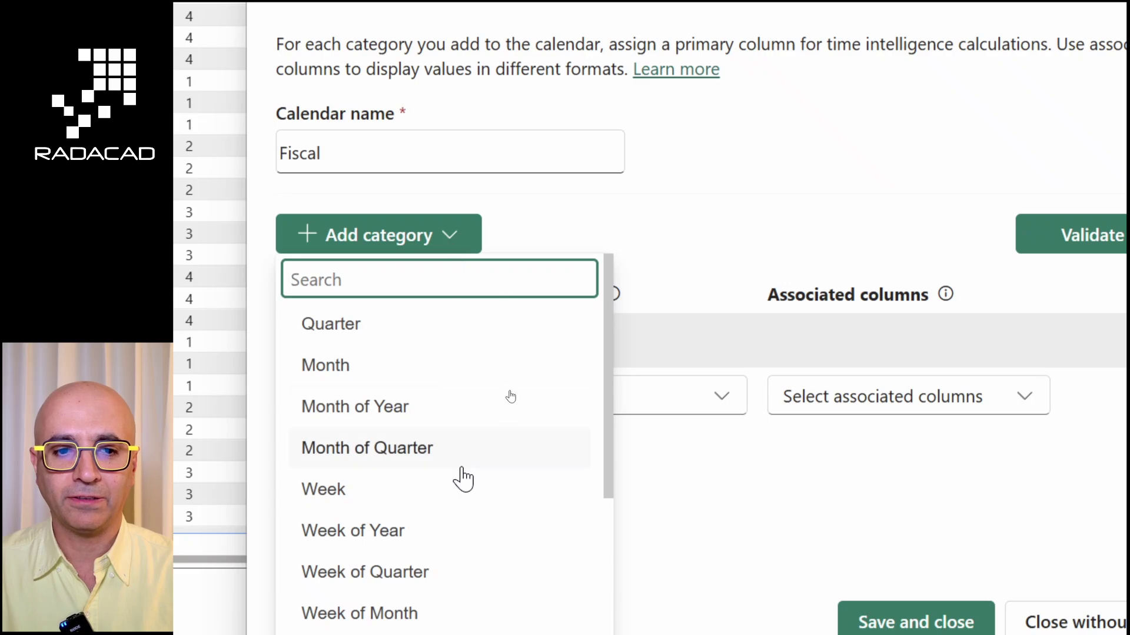
pyautogui.scroll(-3, 464, 570)
pyautogui.scroll(-3, 442, 480)
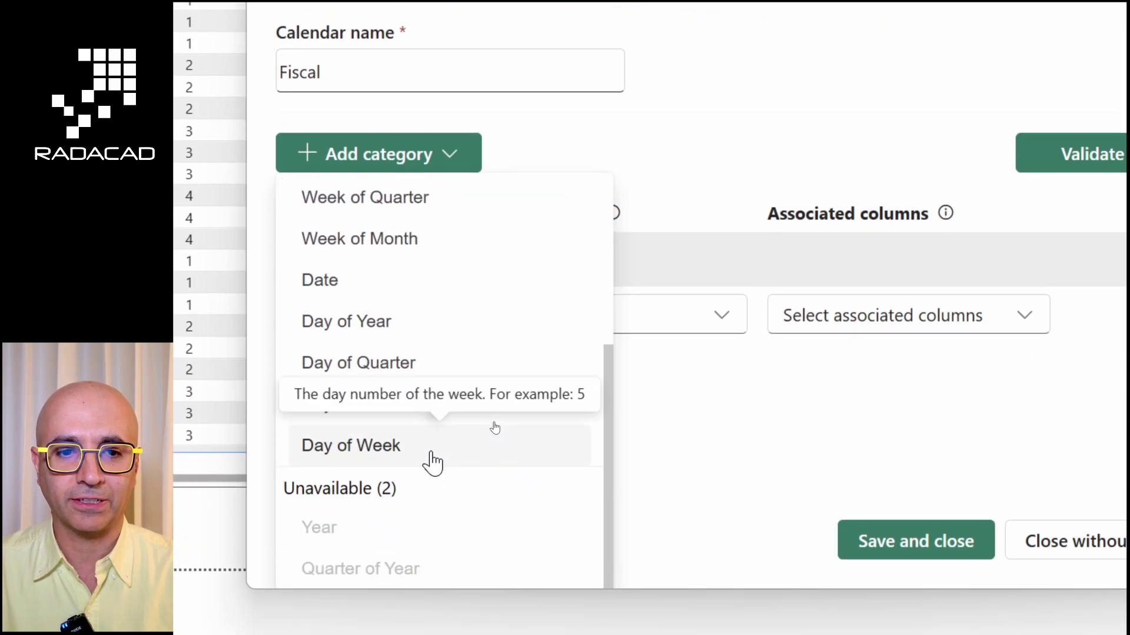
pyautogui.scroll(3, 441, 383)
pyautogui.scroll(2, 406, 228)
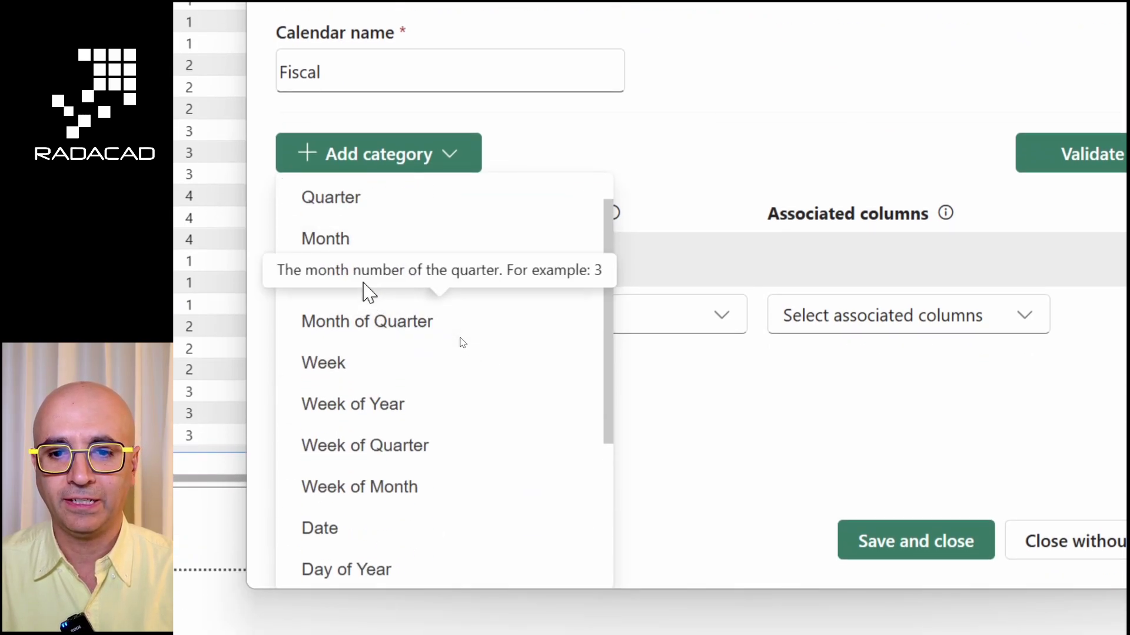
pyautogui.click(474, 284)
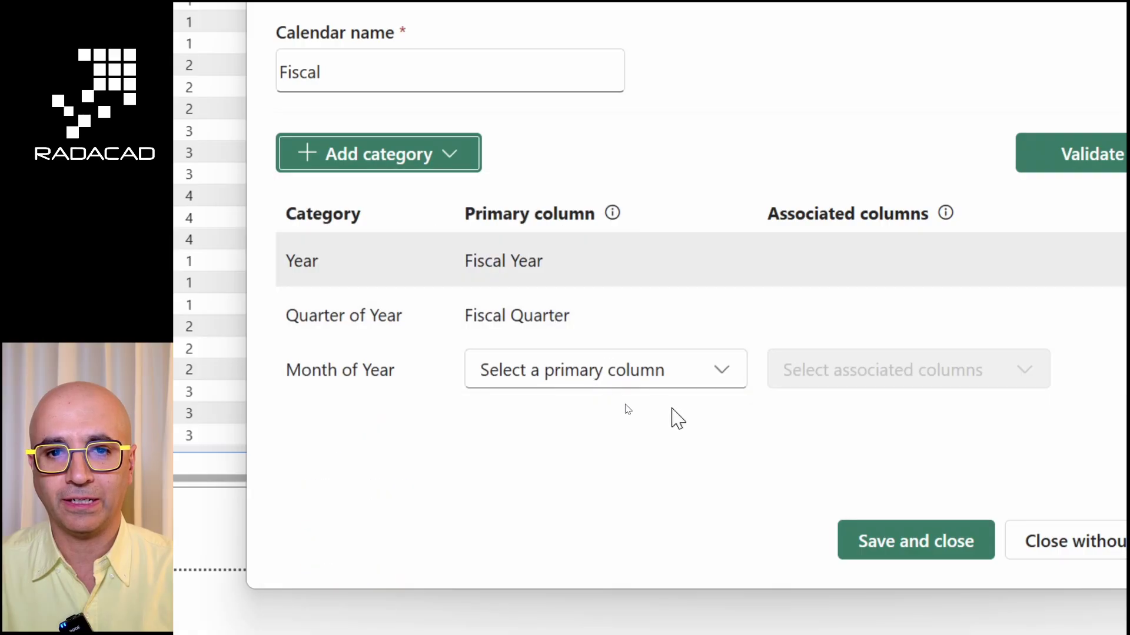
pyautogui.click(721, 377)
pyautogui.scroll(-8, 650, 312)
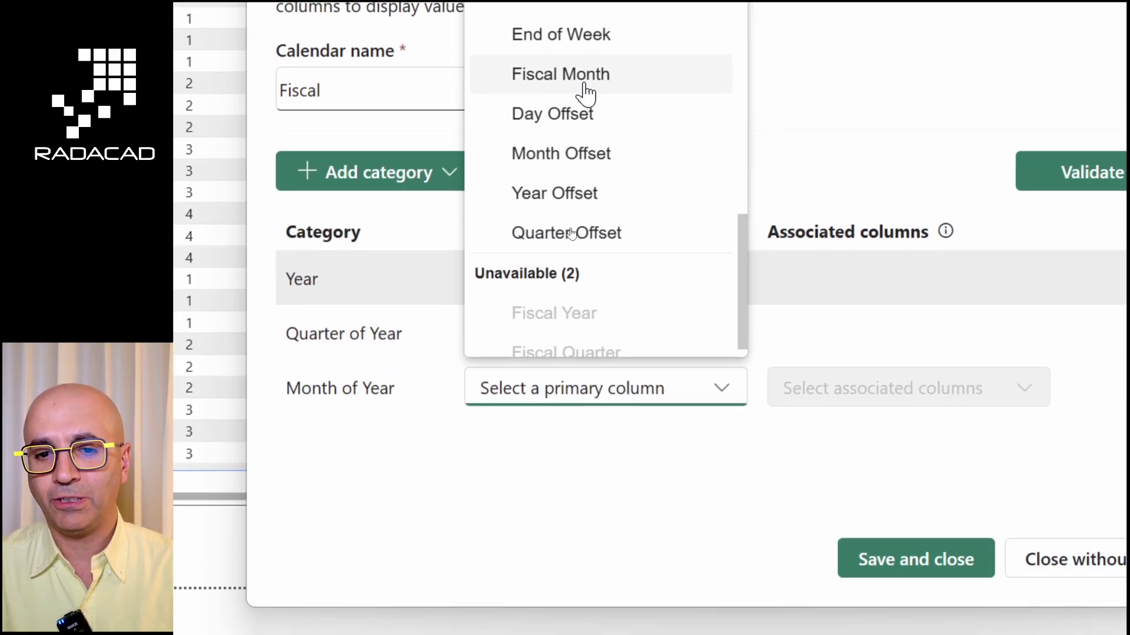
pyautogui.click(581, 62)
pyautogui.click(689, 468)
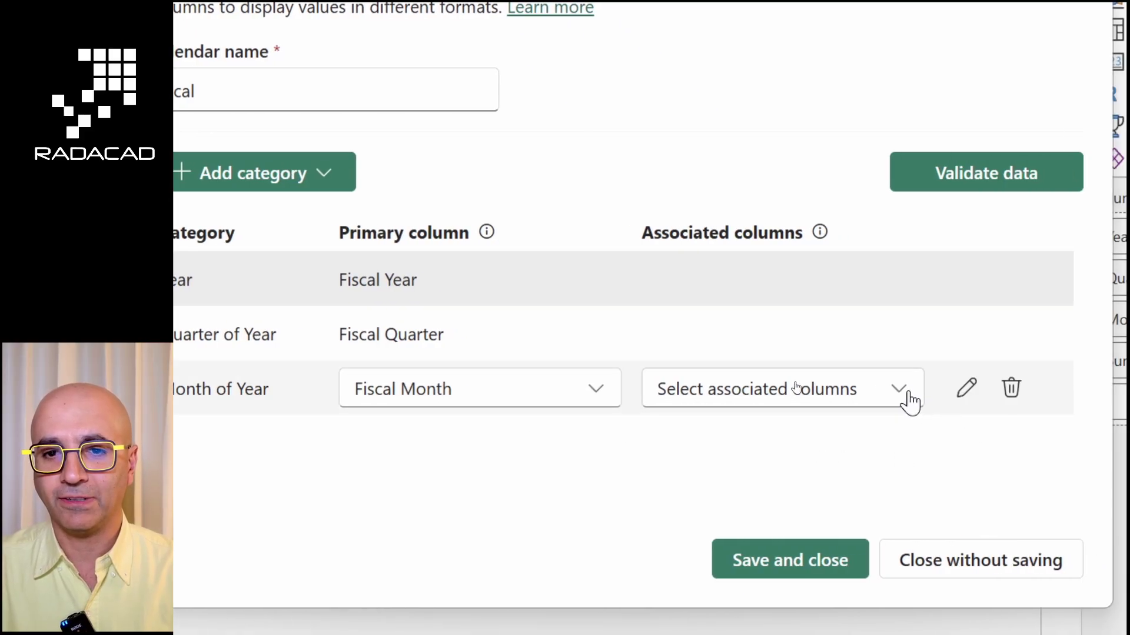
# Choose Month Name as the associated column of the Fiscal calendar's Month of Year category
pyautogui.click(1030, 389)
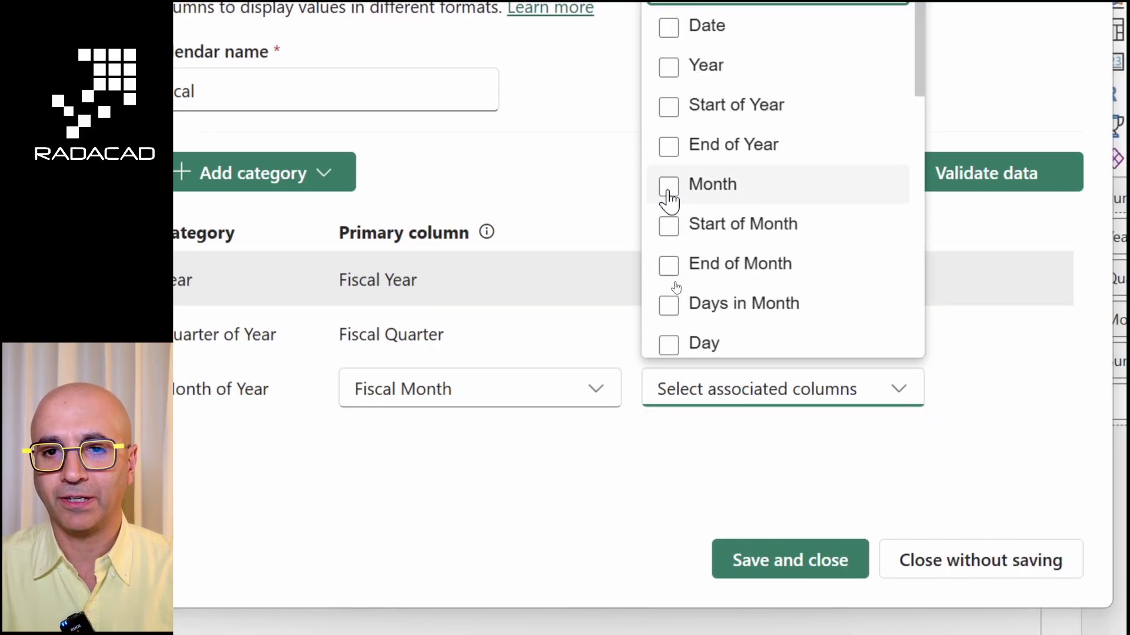
pyautogui.scroll(-3, 720, 215)
pyautogui.scroll(-3, 700, 212)
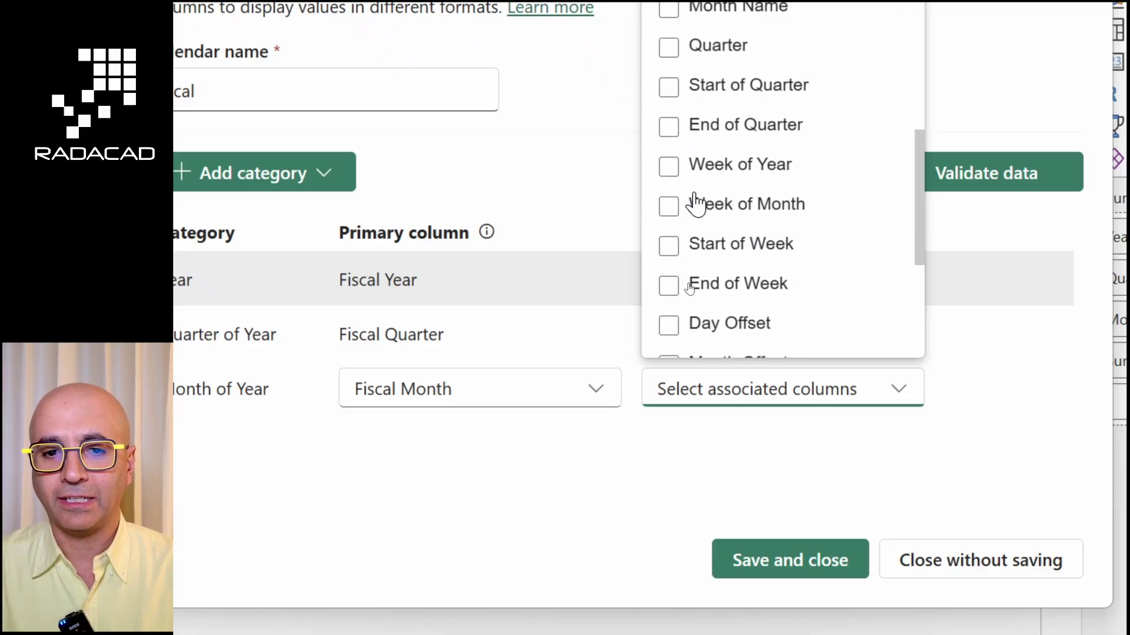
pyautogui.scroll(2, 688, 182)
pyautogui.click(668, 132)
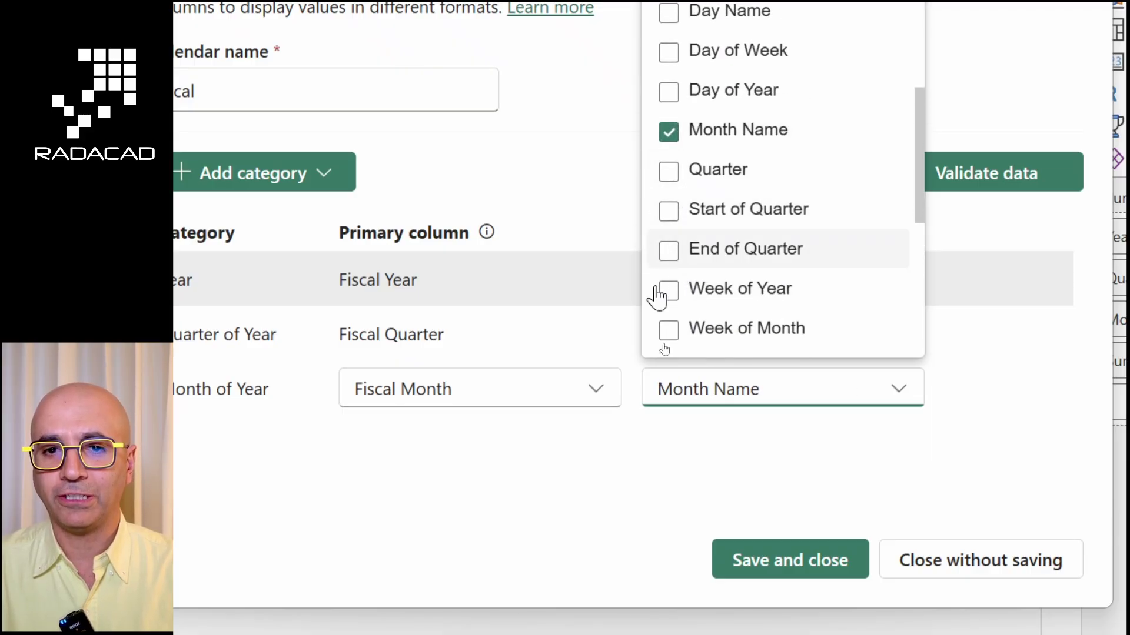
pyautogui.scroll(-1, 441, 497)
pyautogui.click(417, 493)
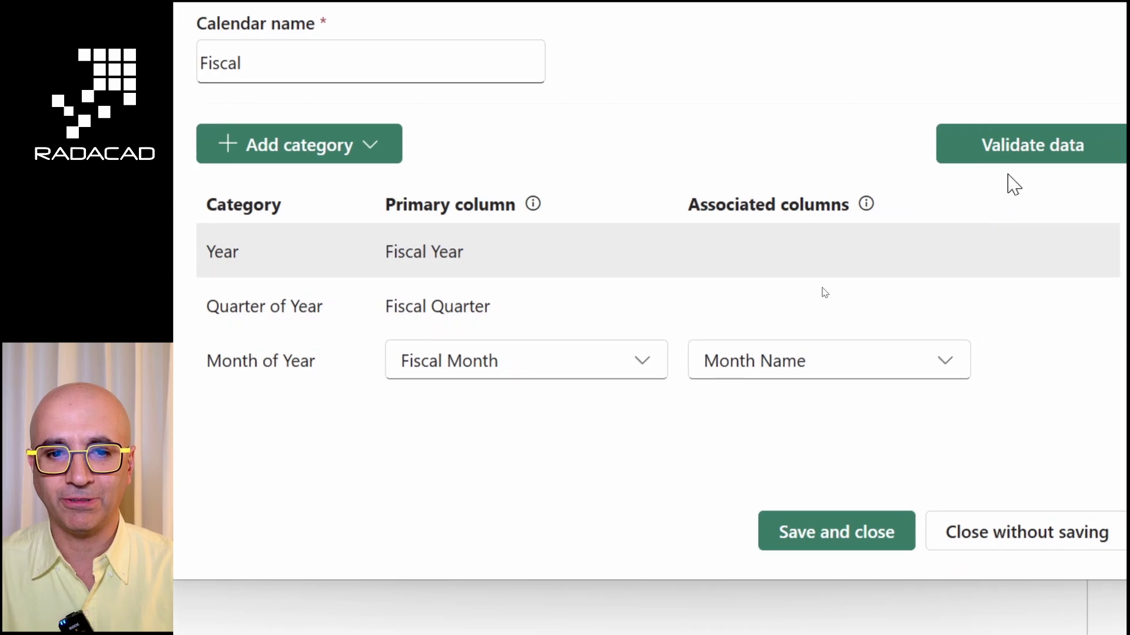
# Validate the Fiscal calendar's data and save the calendar
pyautogui.click(1053, 155)
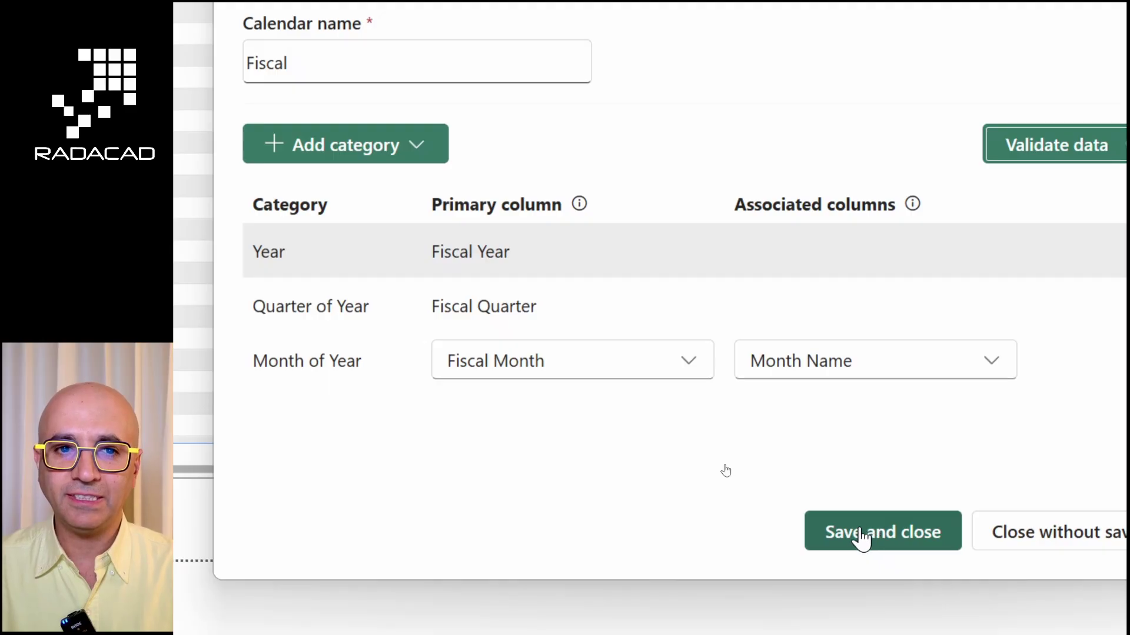
pyautogui.click(869, 538)
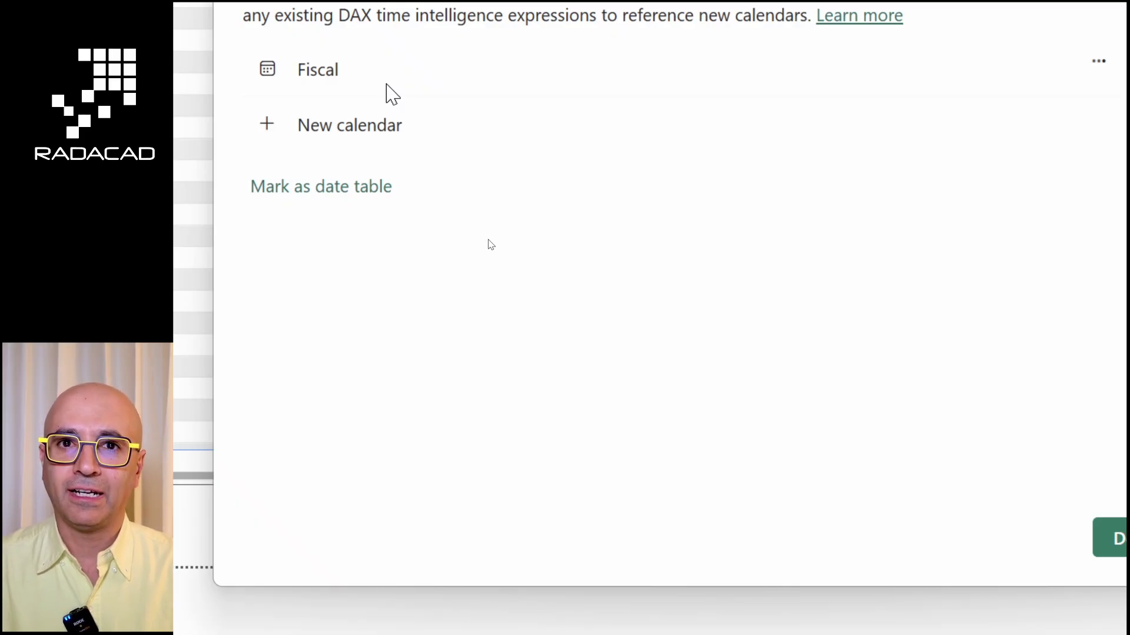
# Create another calendar named Standard and assign Year as the primary column of its Year category
pyautogui.click(341, 138)
pyautogui.click(297, 90)
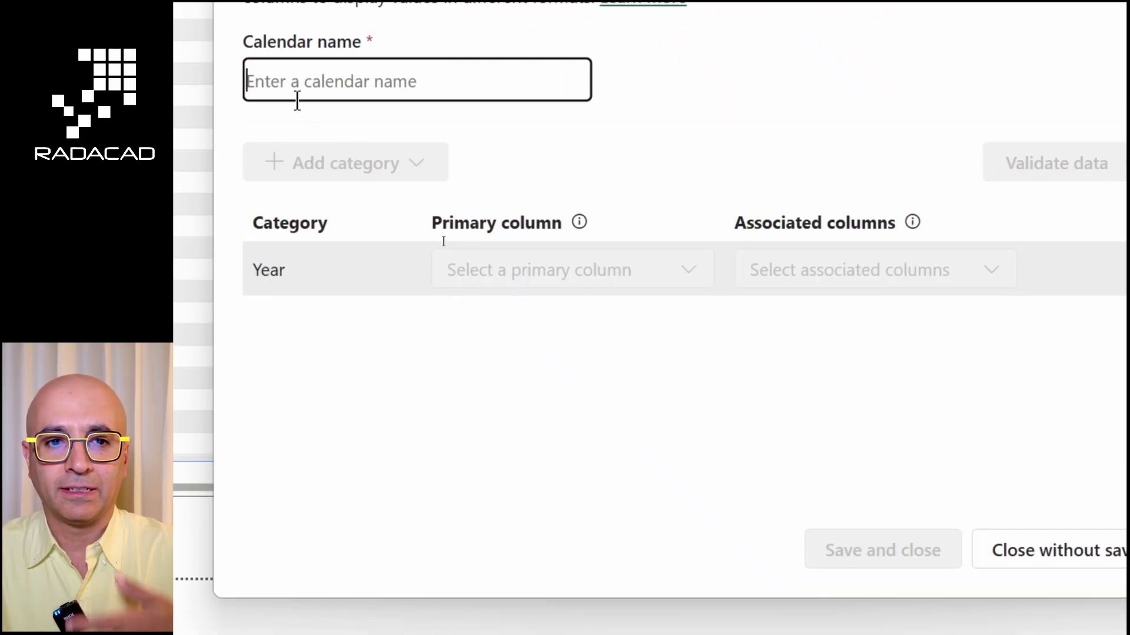
pyautogui.write('Standard')
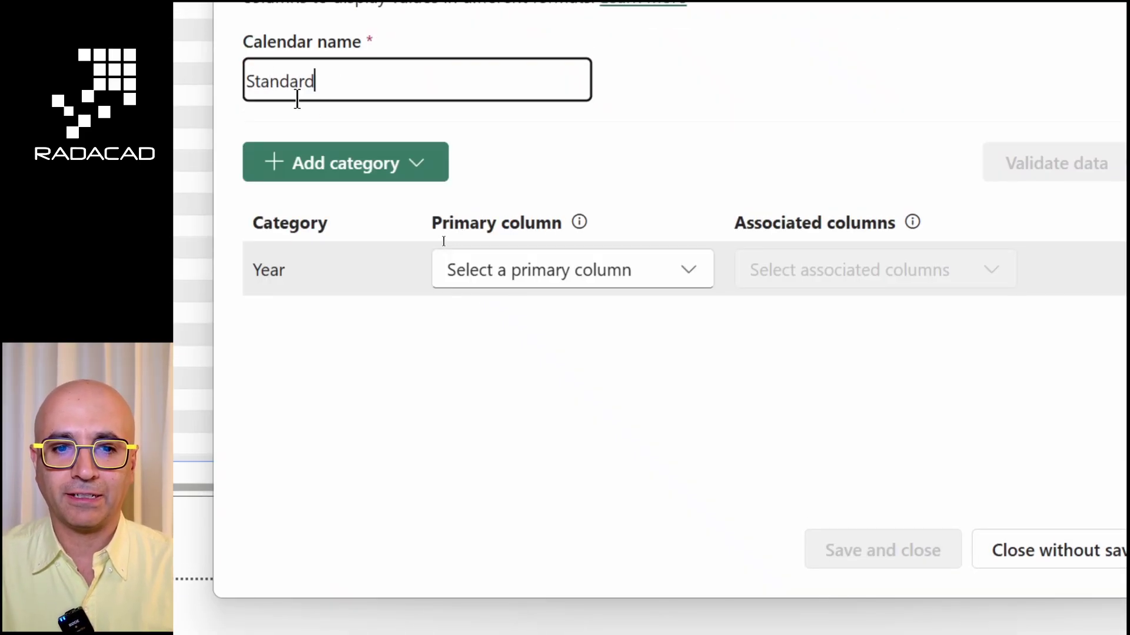
pyautogui.click(647, 280)
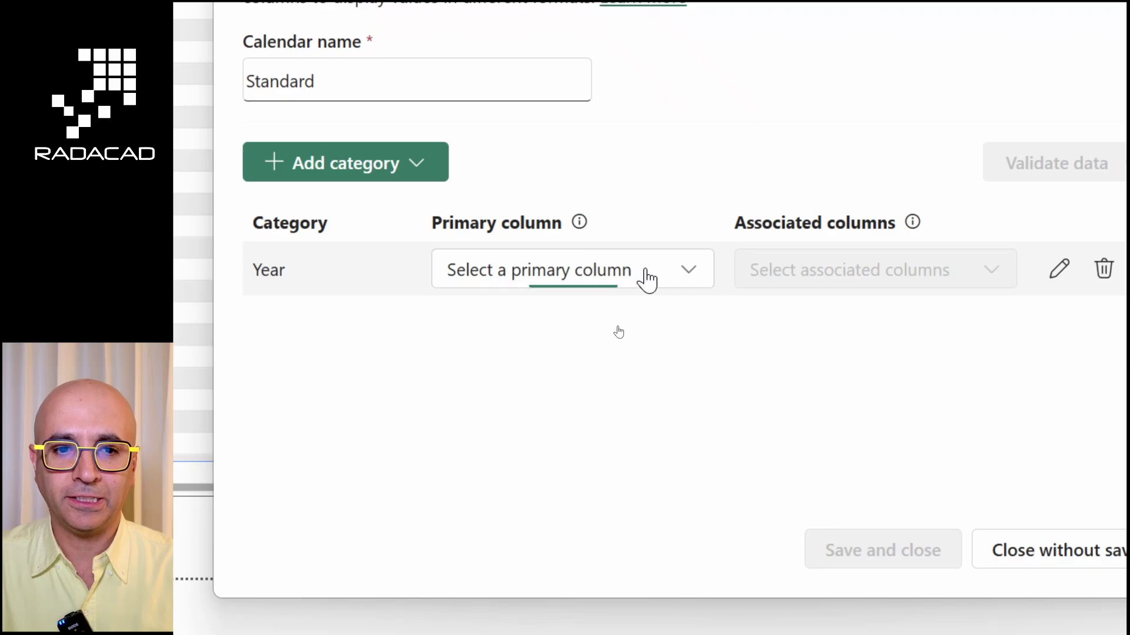
pyautogui.click(512, 48)
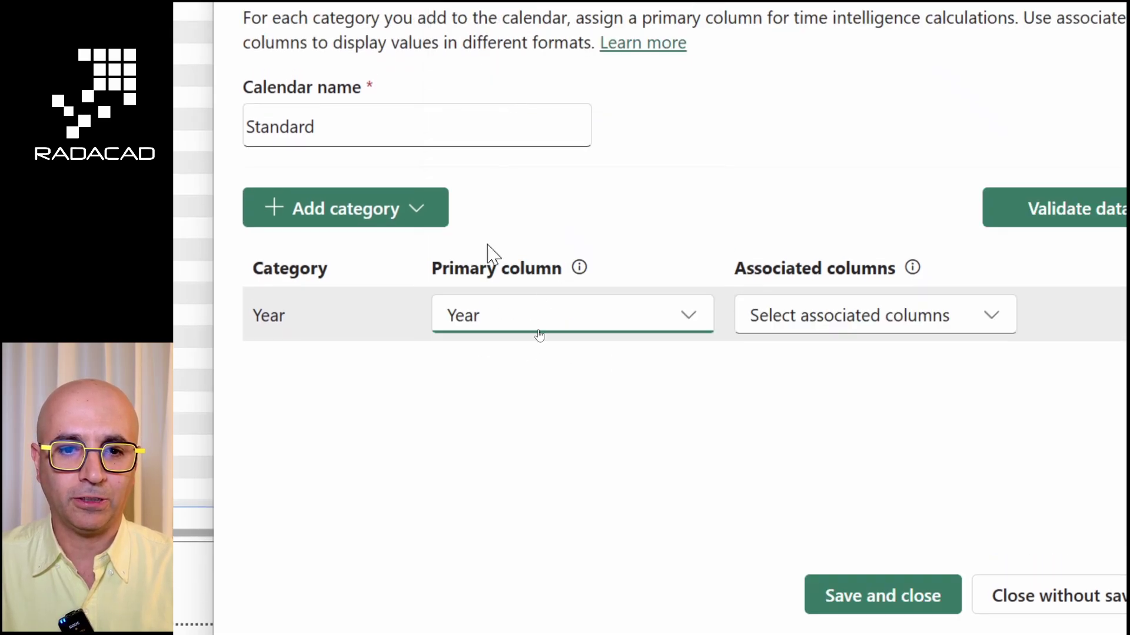
# Add a Quarter of Year category to the Standard calendar with Quarter as its primary column
pyautogui.click(422, 219)
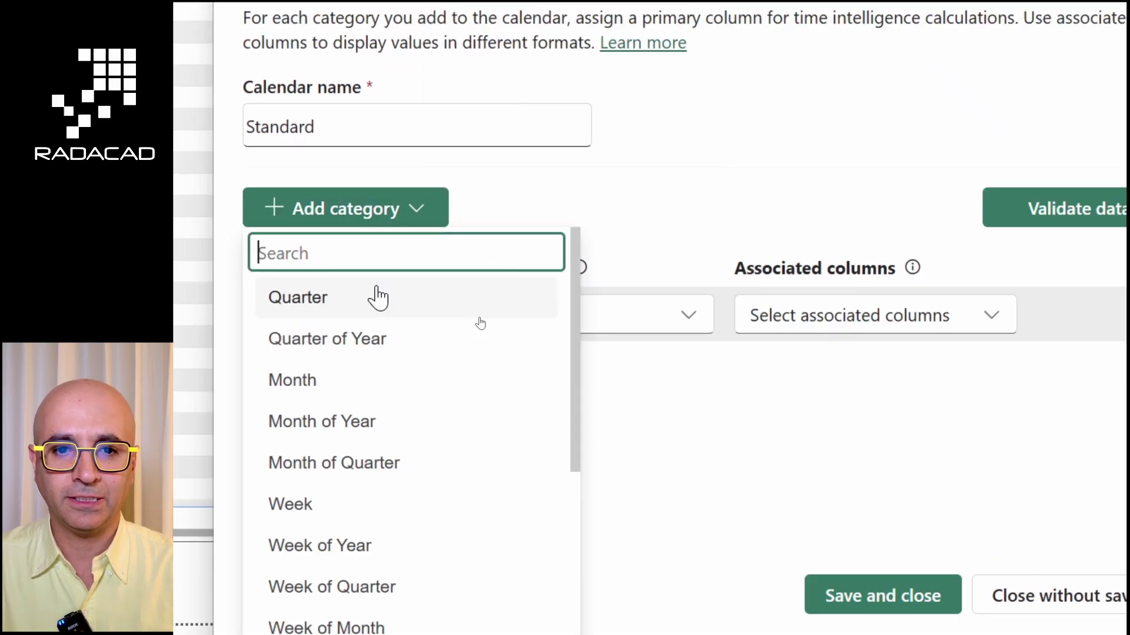
pyautogui.click(347, 337)
pyautogui.click(653, 380)
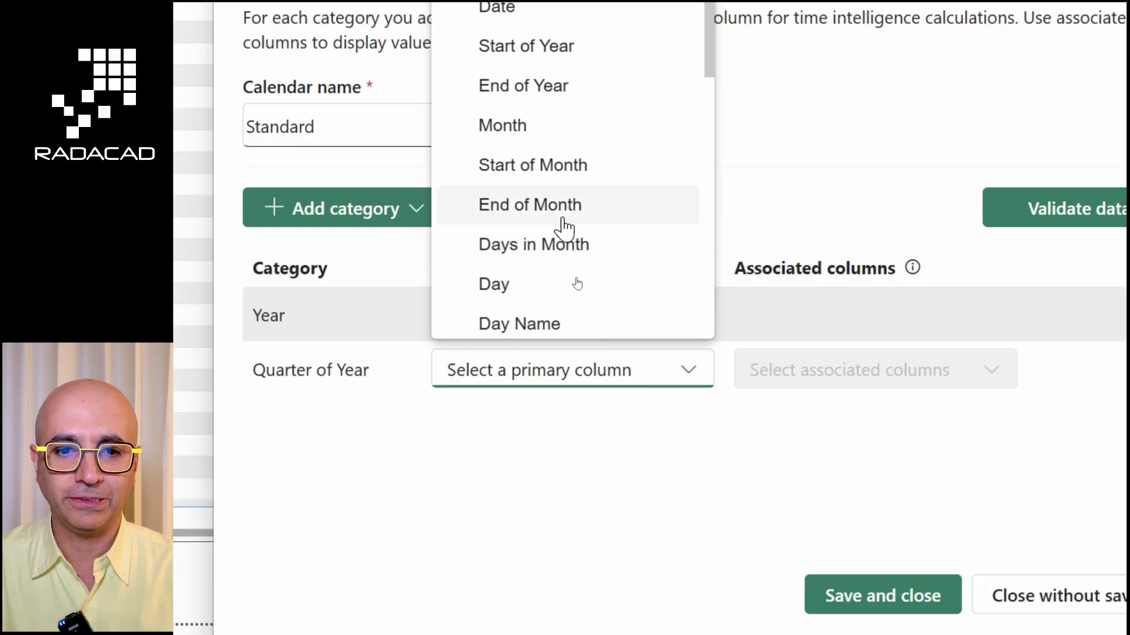
pyautogui.scroll(-4, 562, 223)
pyautogui.click(524, 207)
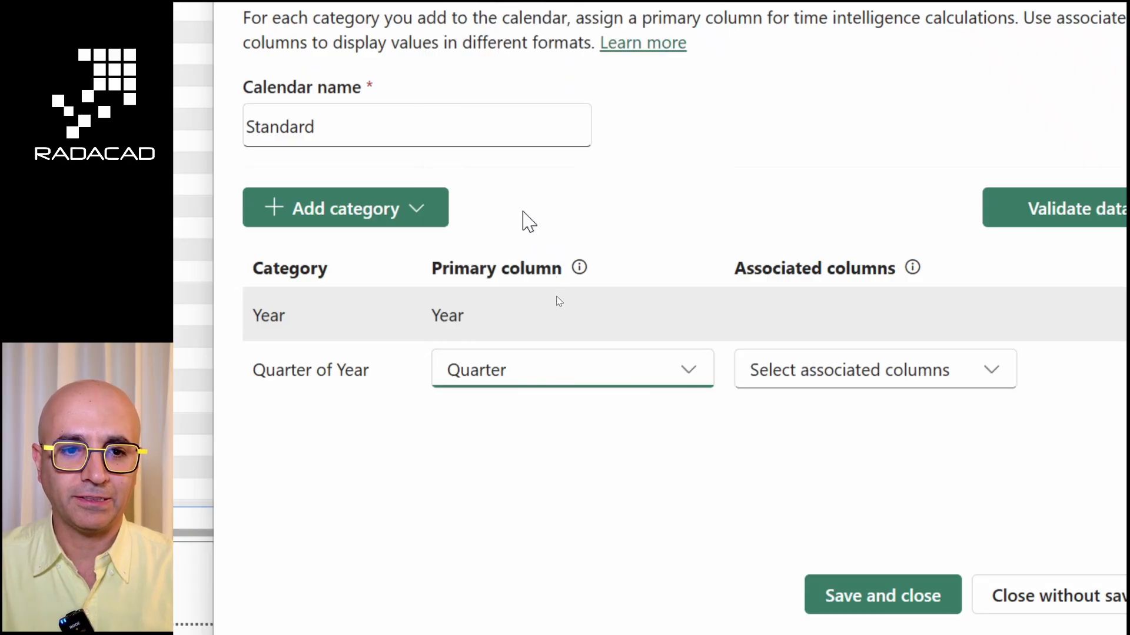
# Add a Month of Year category to the Standard calendar with Month as its primary column
pyautogui.click(390, 220)
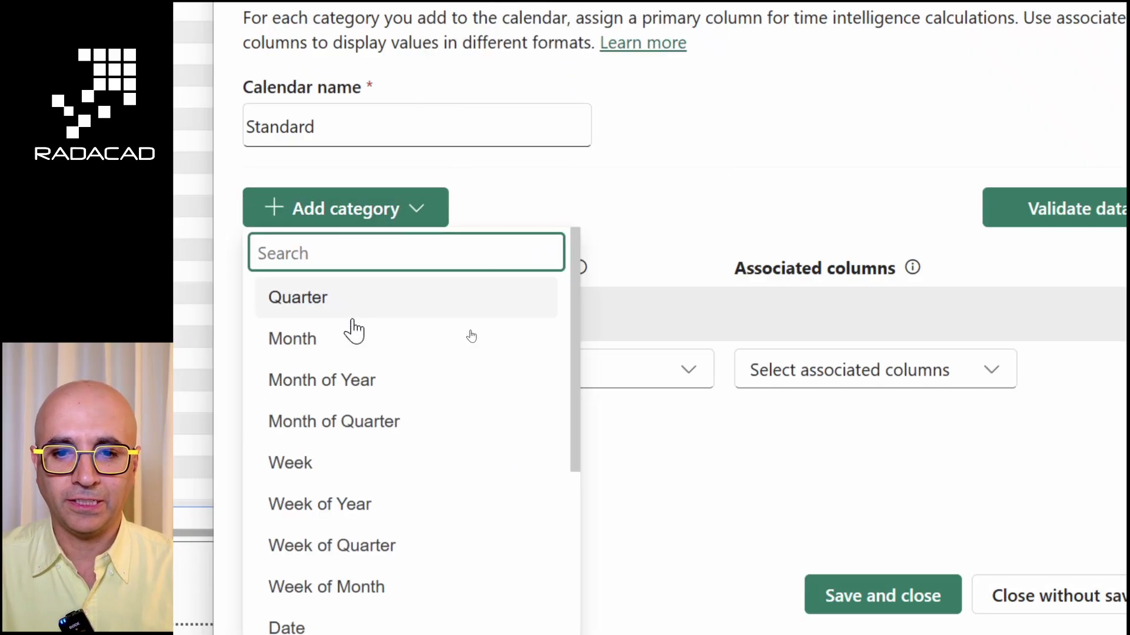
pyautogui.click(323, 382)
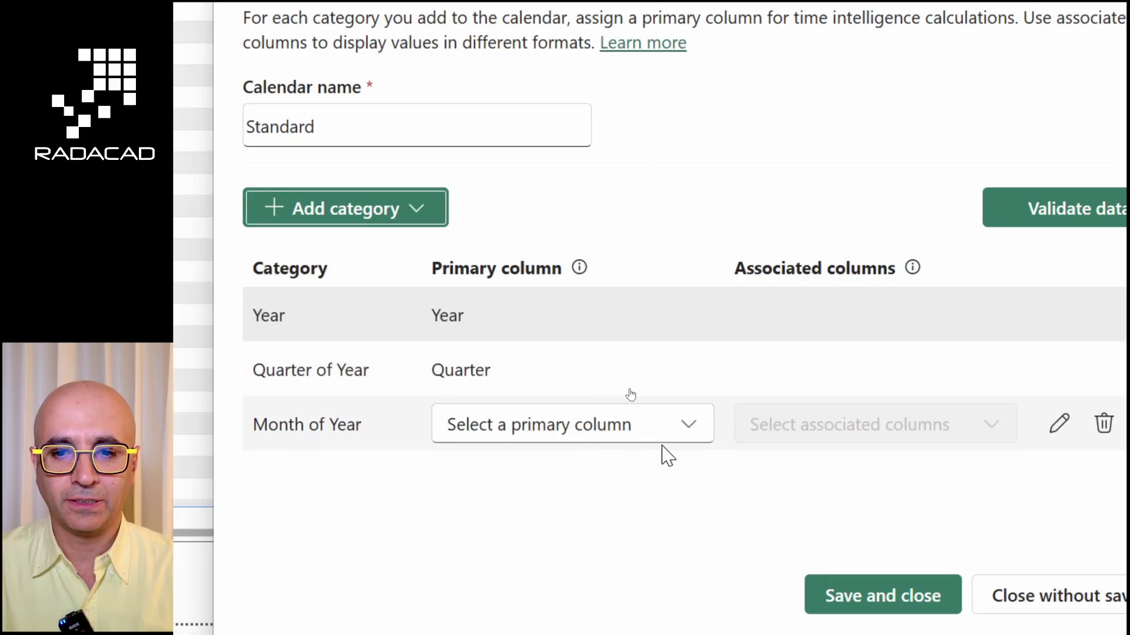
pyautogui.click(680, 429)
pyautogui.click(527, 187)
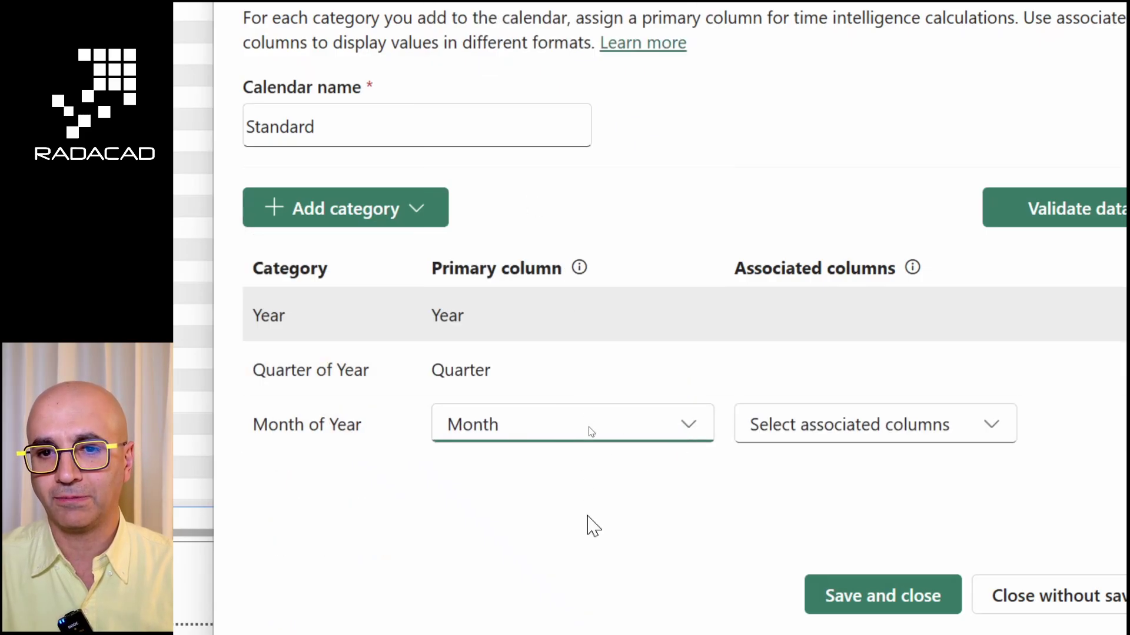
# Assign Month Name as the associated column of the Standard calendar's Month of Year category, validate the data, and save the calendar
pyautogui.click(968, 435)
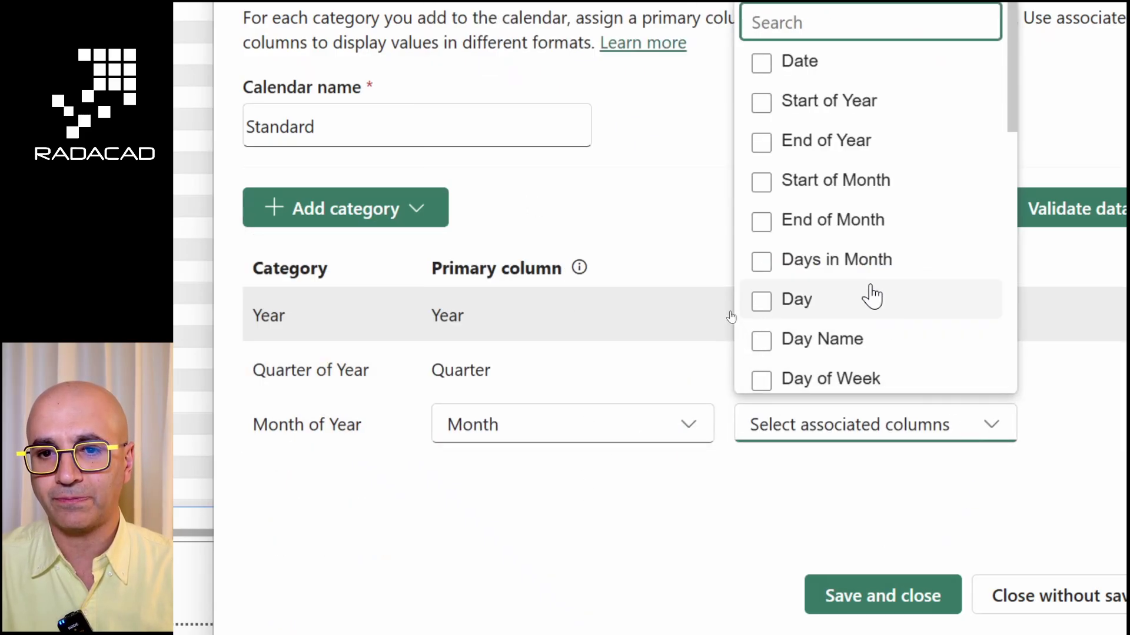
pyautogui.scroll(-4, 871, 297)
pyautogui.scroll(-2, 858, 296)
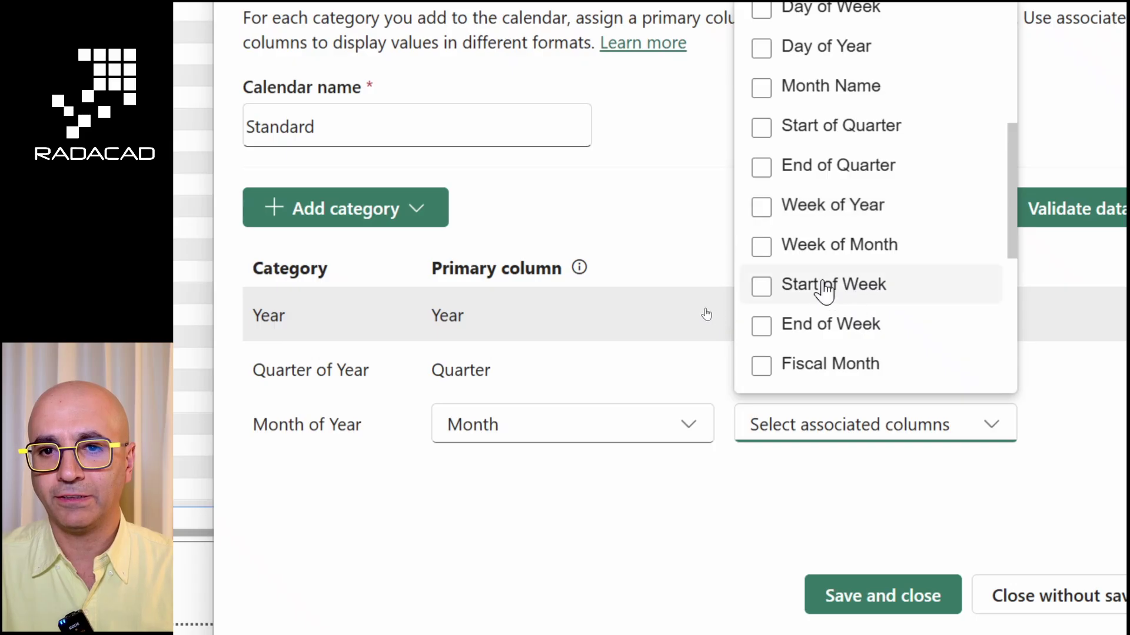
pyautogui.scroll(-4, 818, 282)
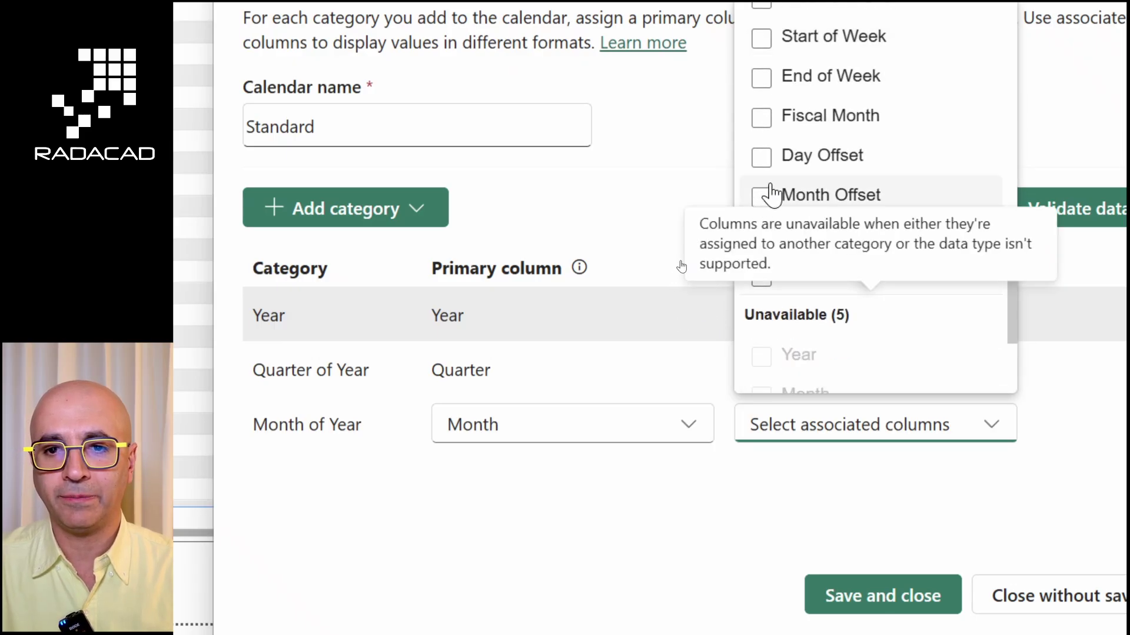
pyautogui.scroll(6, 770, 194)
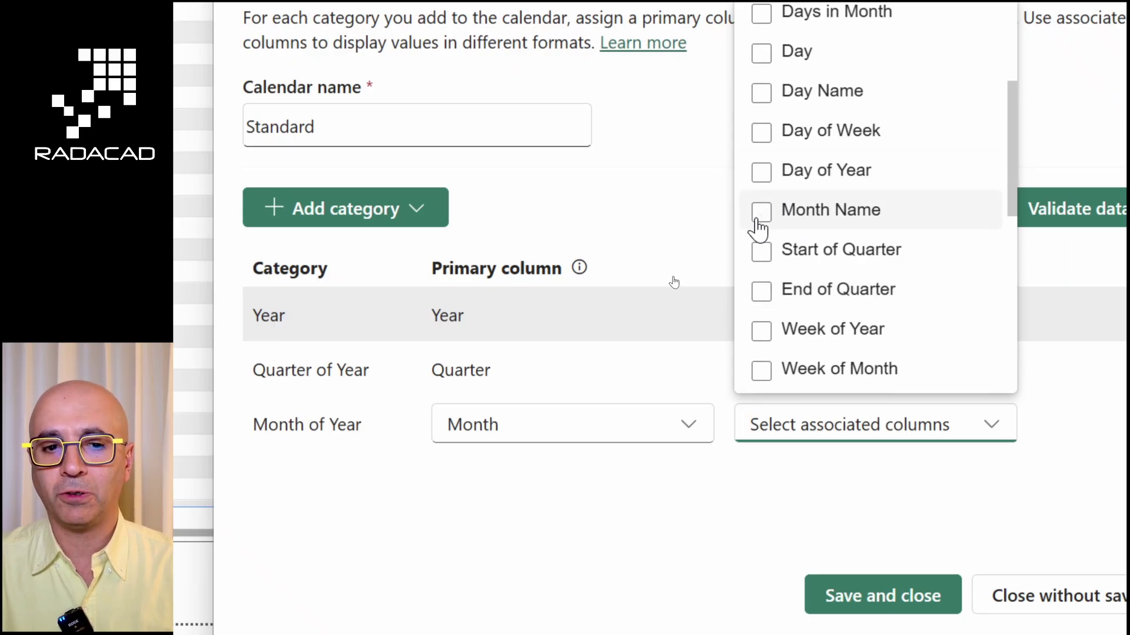
pyautogui.click(759, 219)
pyautogui.scroll(-1, 595, 524)
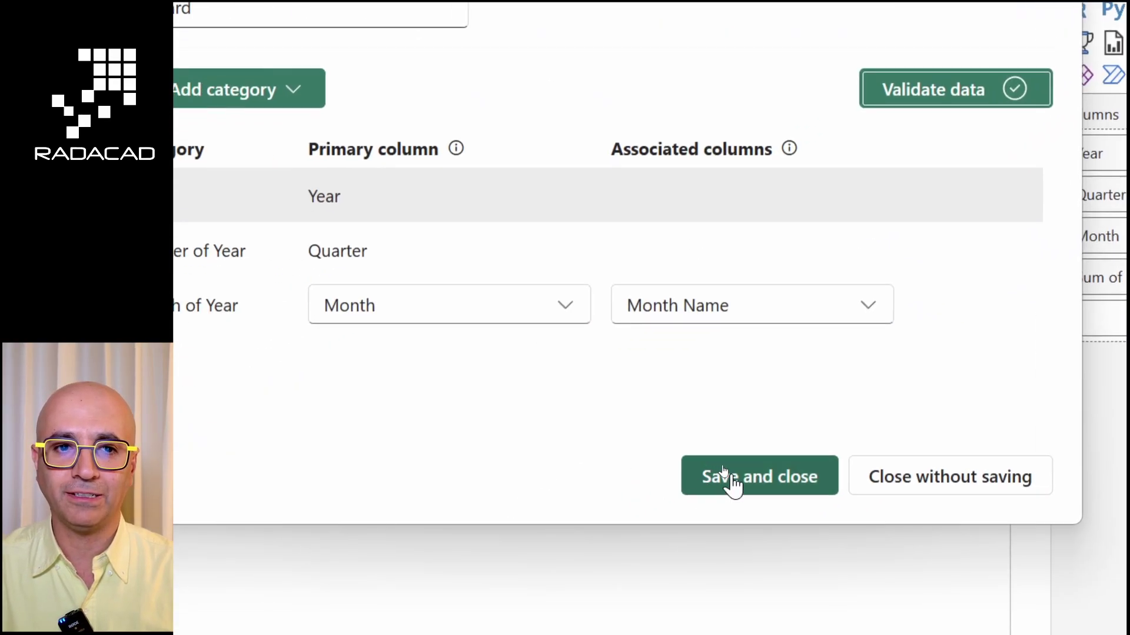
pyautogui.click(565, 606)
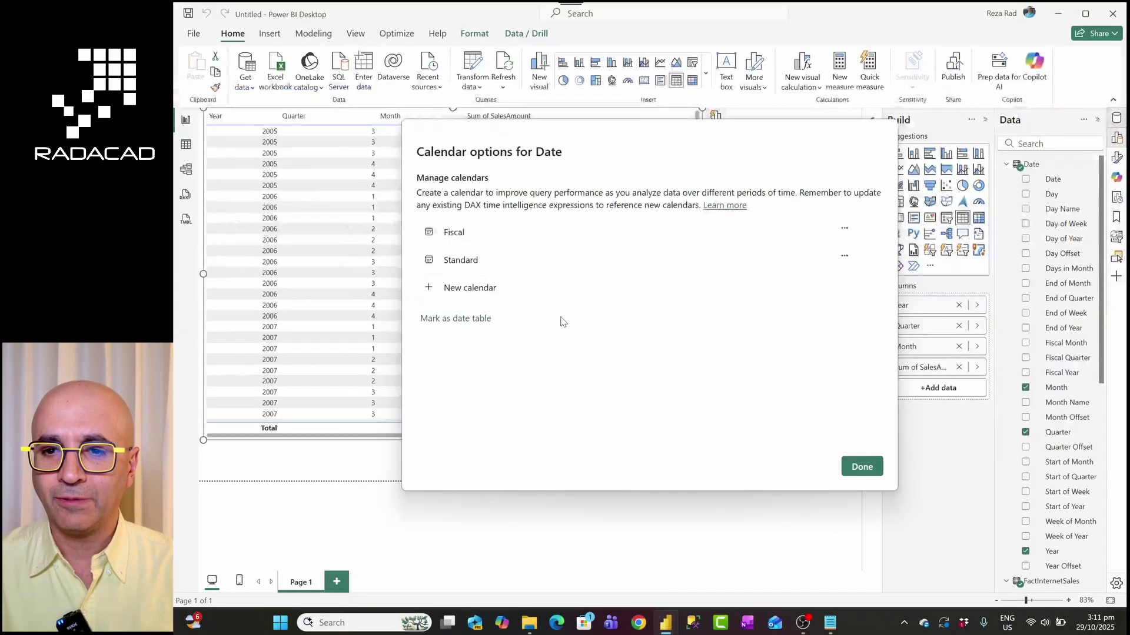
pyautogui.click(860, 468)
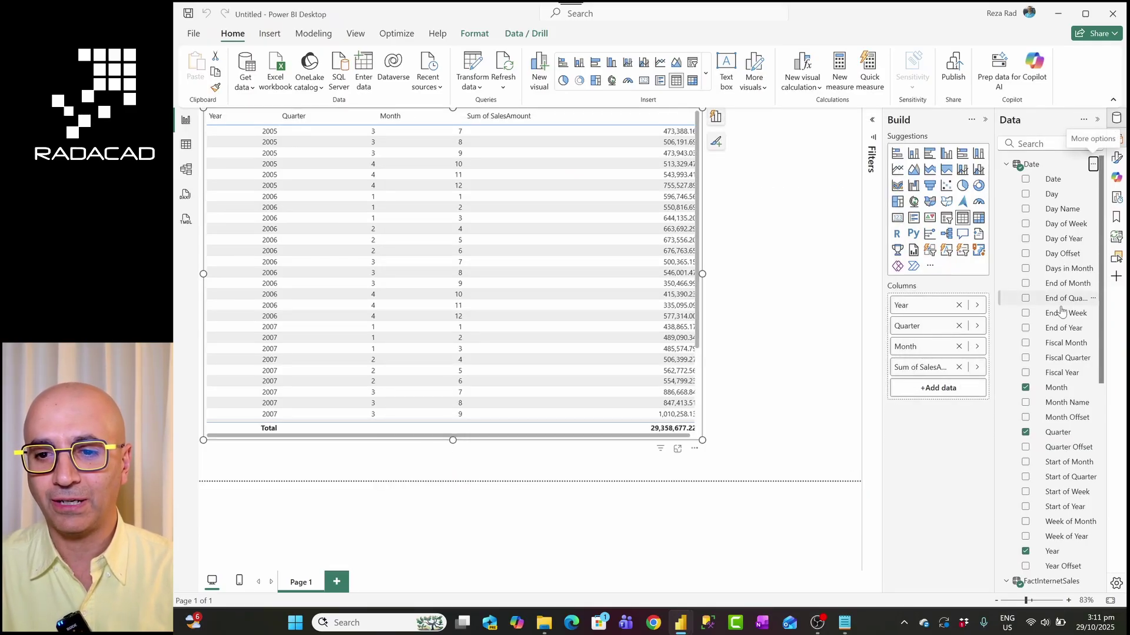
# Review the list of calendars defined for the Date table
pyautogui.click(1092, 165)
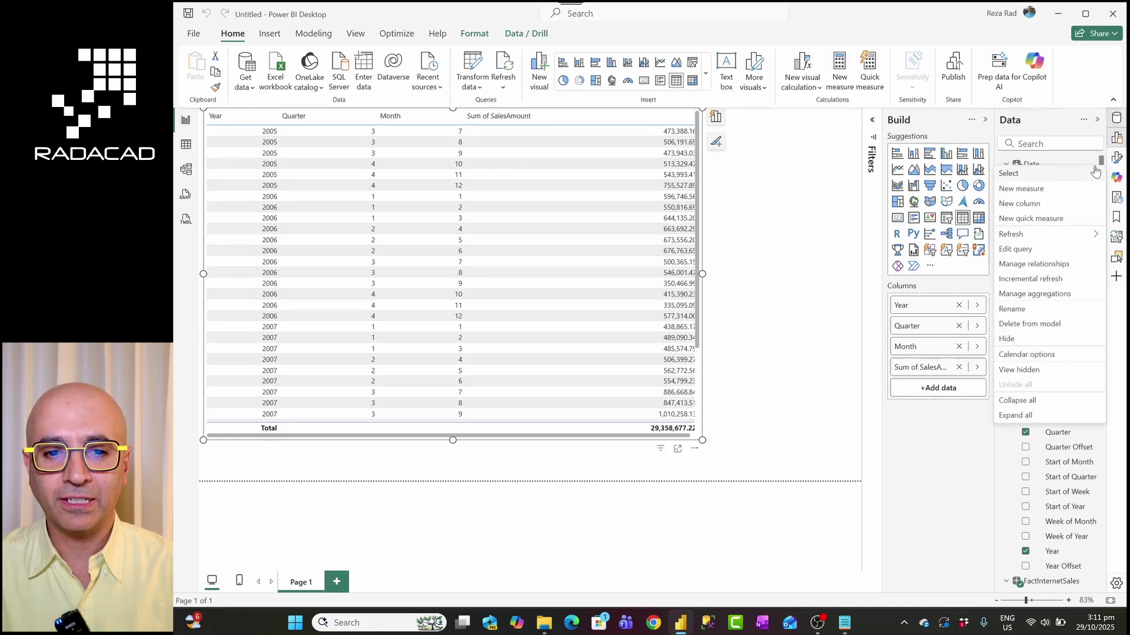
pyautogui.click(1035, 355)
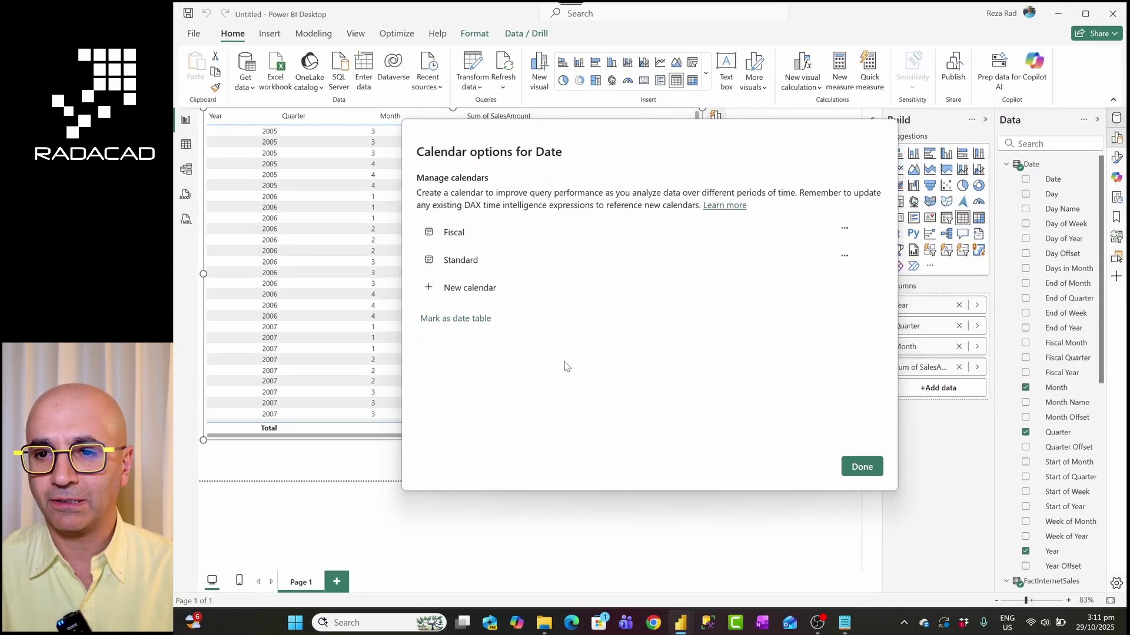
pyautogui.click(862, 467)
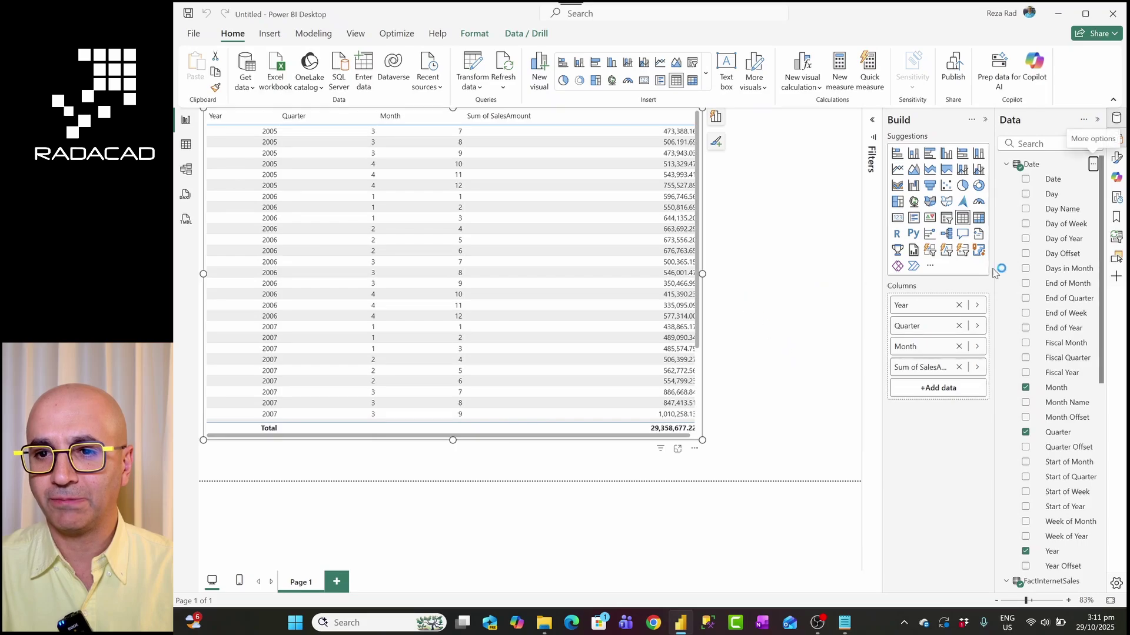
# Create a new measure in the Date table named Sales YTD Fiscal
pyautogui.click(1092, 164)
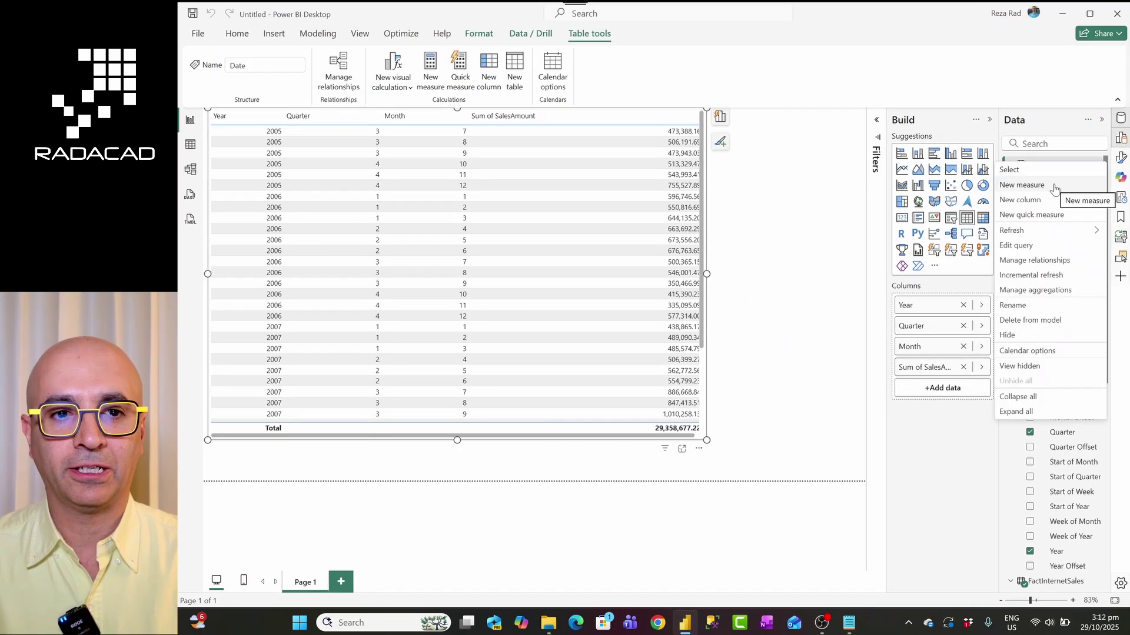
pyautogui.click(1022, 185)
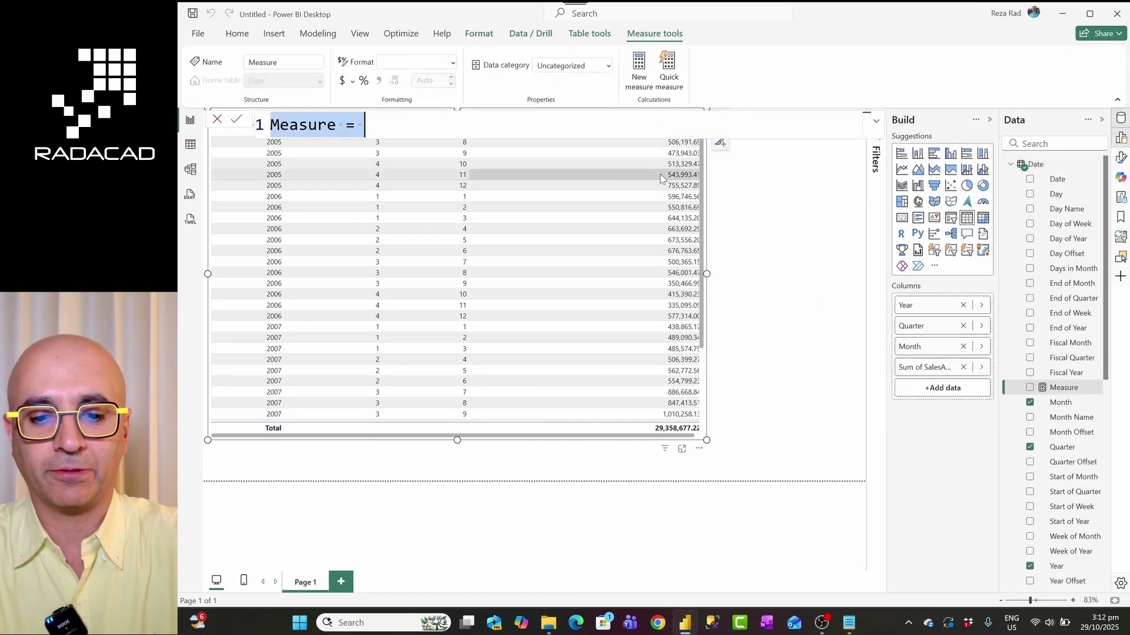
pyautogui.doubleClick(312, 126)
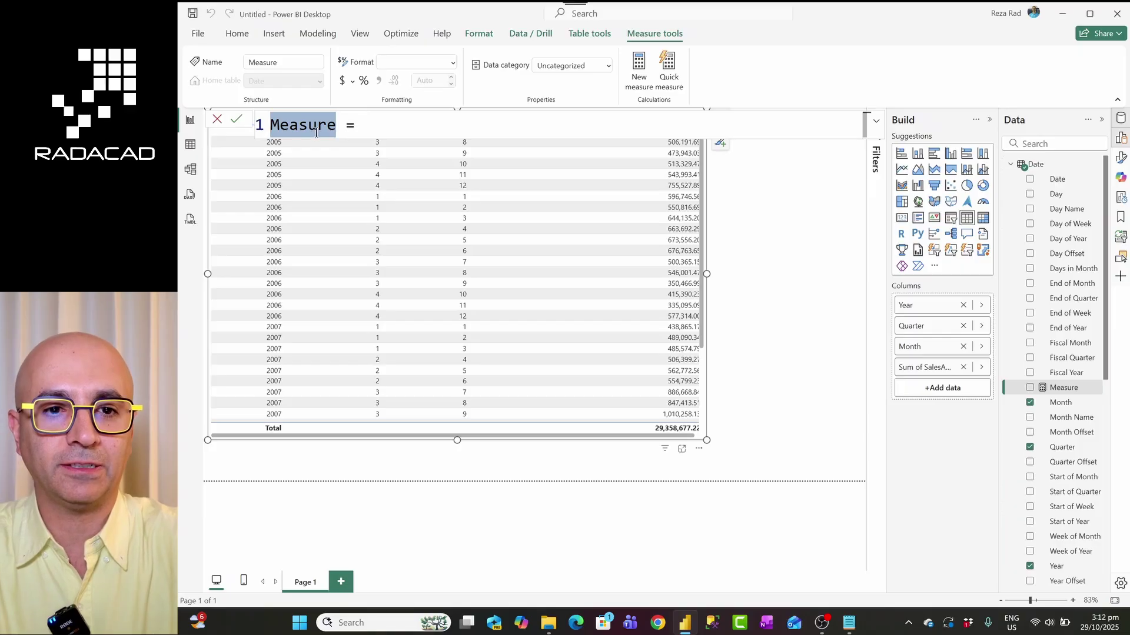
pyautogui.write('Sales YTD')
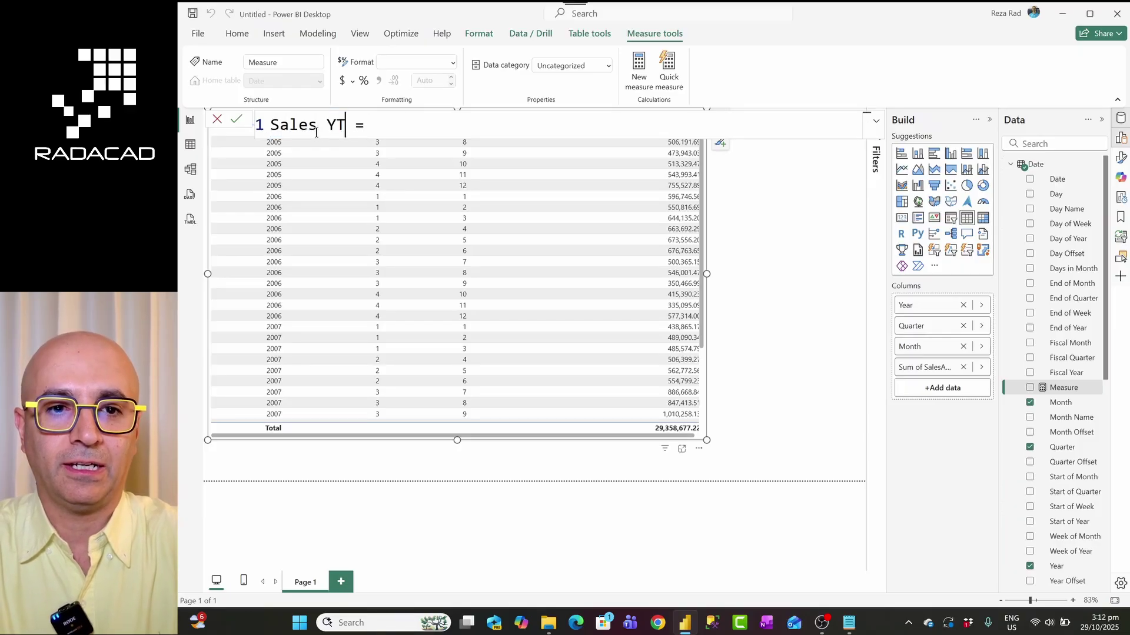
pyautogui.write(' Fiscal')
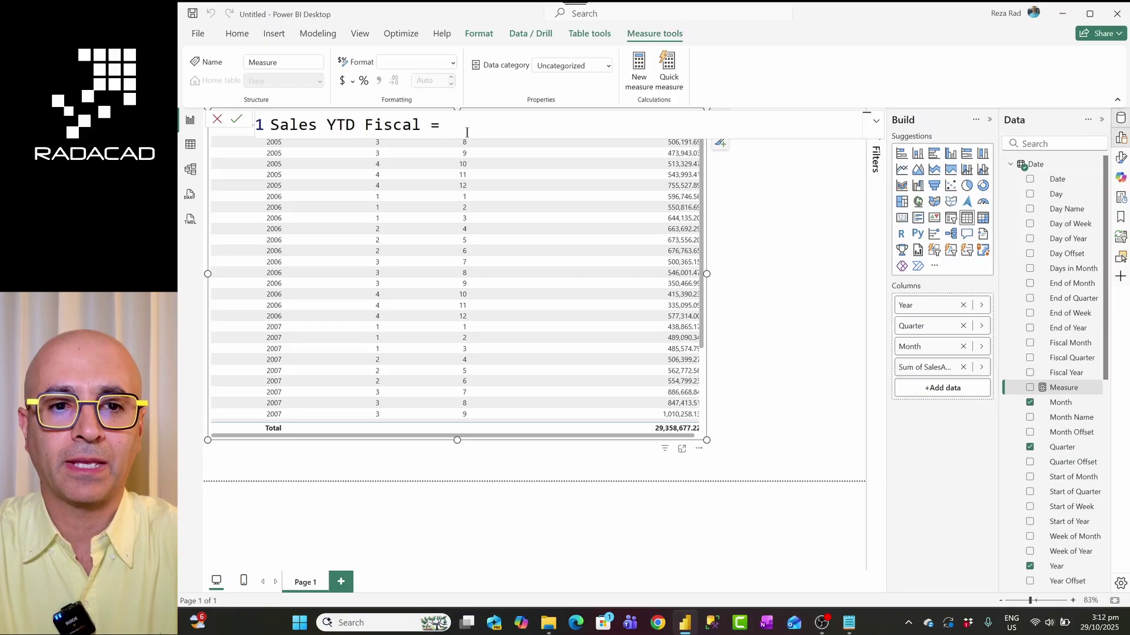
# Start the measure's formula with CALCULATE, using SUM(FactInternetSales[SalesAmount]) as its expression
pyautogui.hotkey('shift', 'Return')
pyautogui.write('calc')
pyautogui.press('Tab')
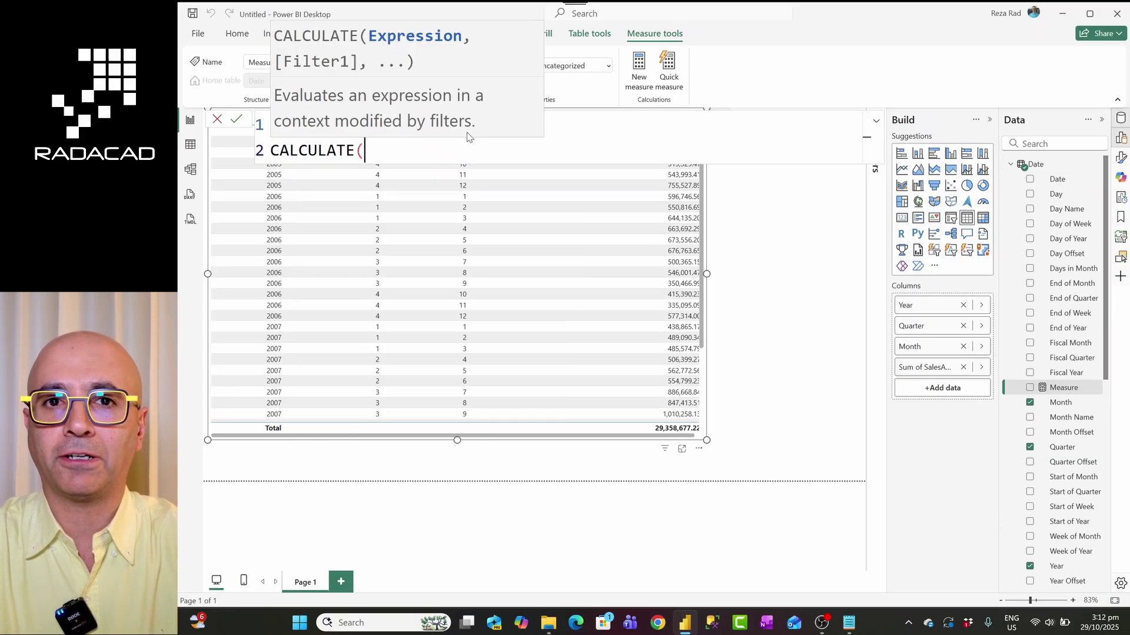
pyautogui.hotkey('shift', 'Return')
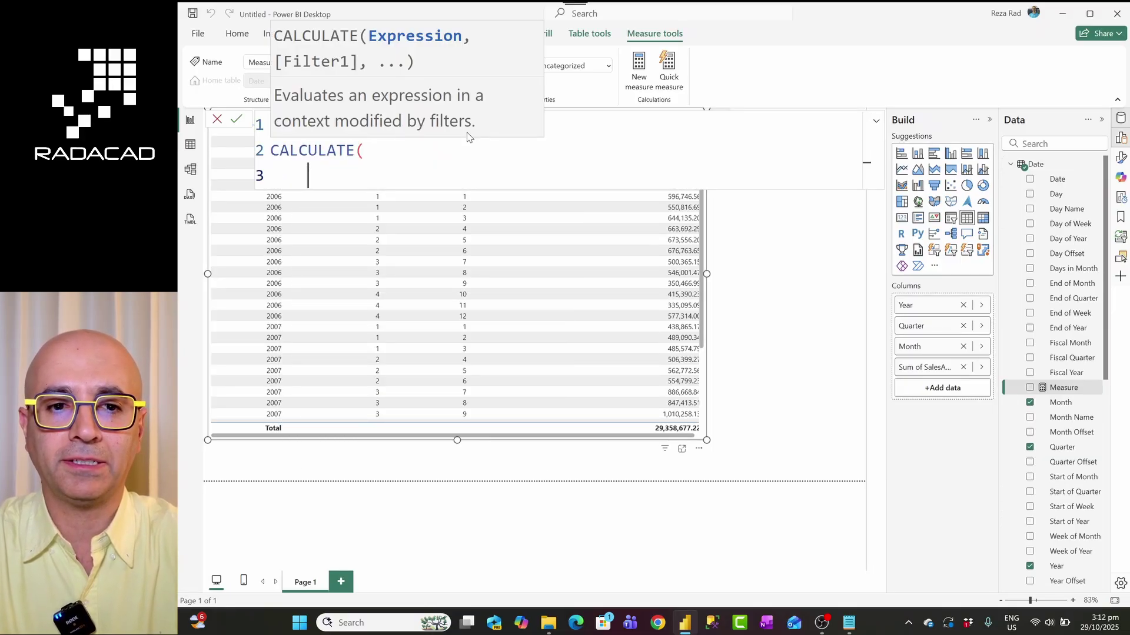
pyautogui.write('sum')
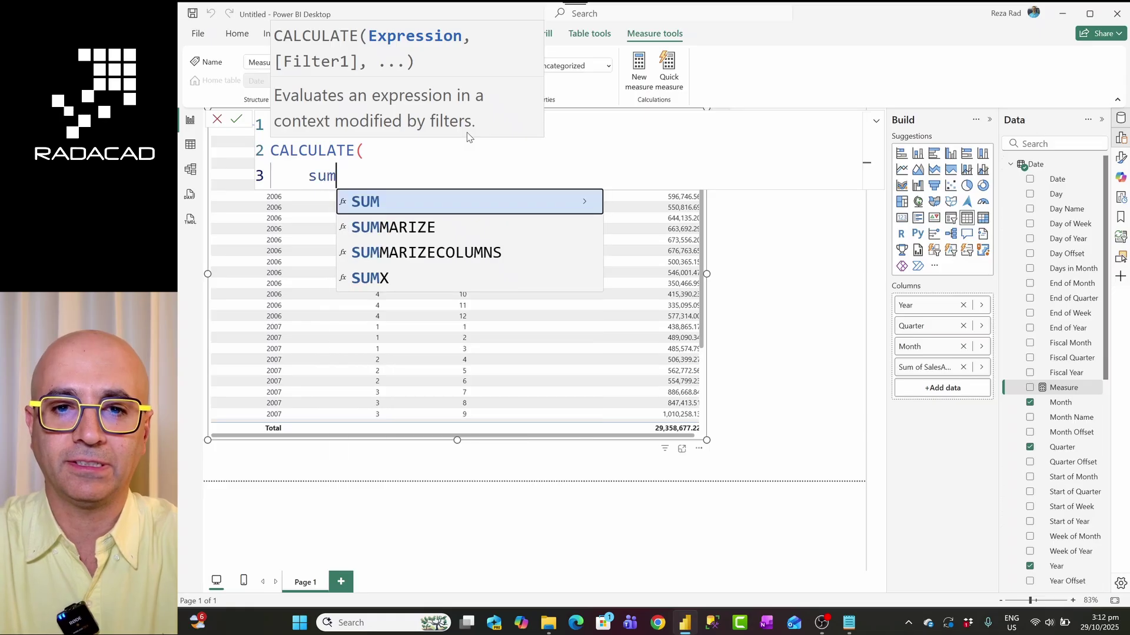
pyautogui.press('Tab')
pyautogui.write('salesam')
pyautogui.press('Tab')
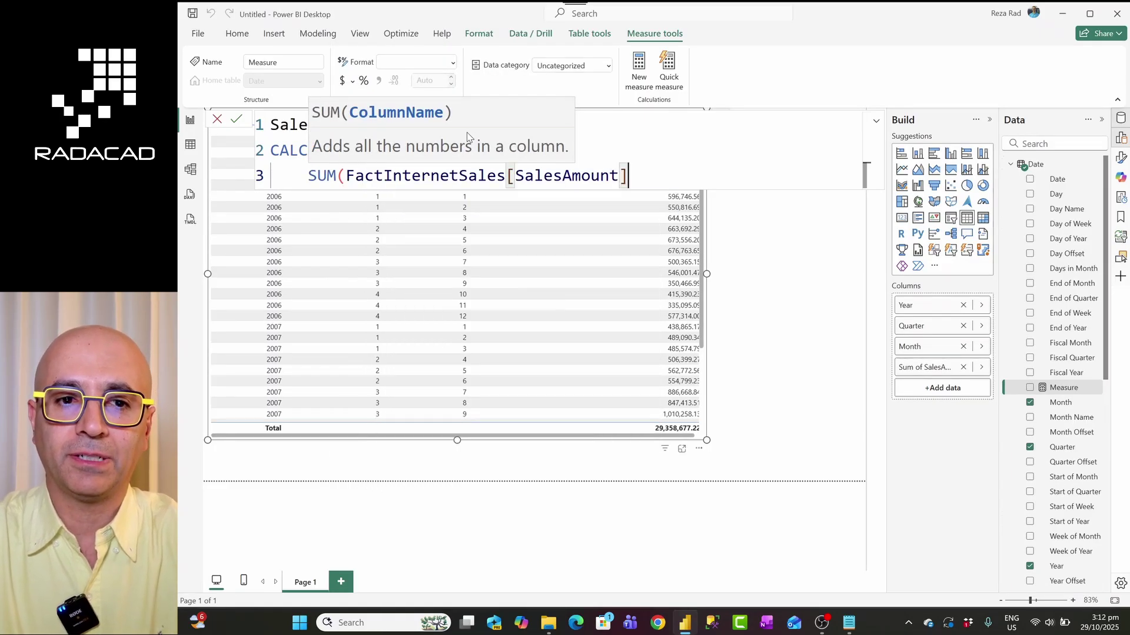
pyautogui.write('),')
pyautogui.hotkey('shift', 'Return')
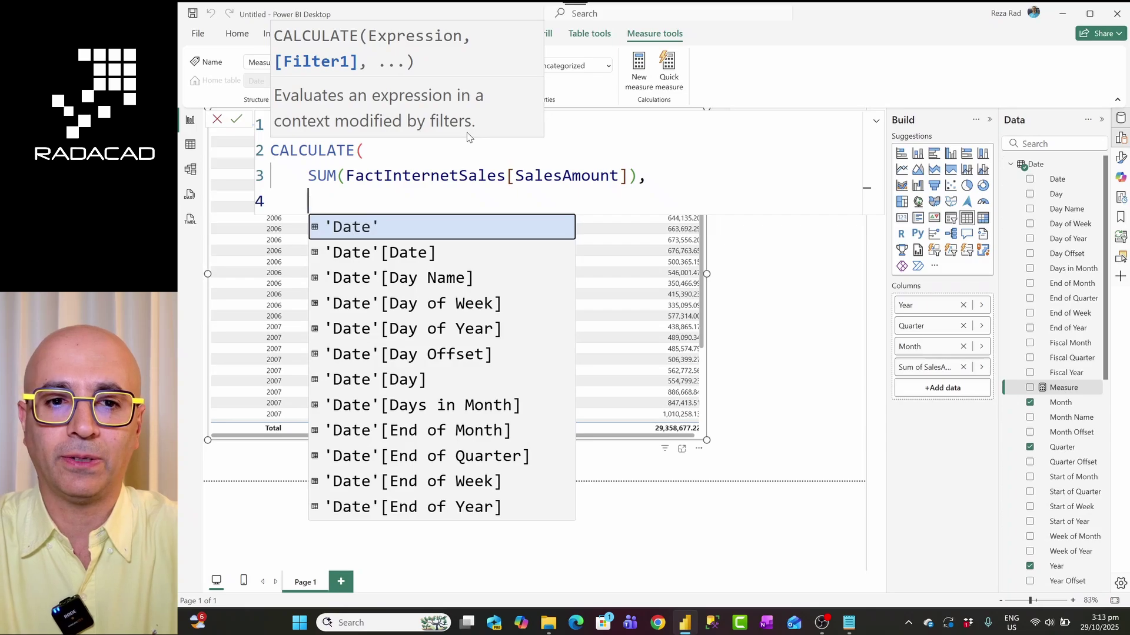
# Add DATESYTD('Fiscal') as the CALCULATE filter and complete the formula
pyautogui.write('dates')
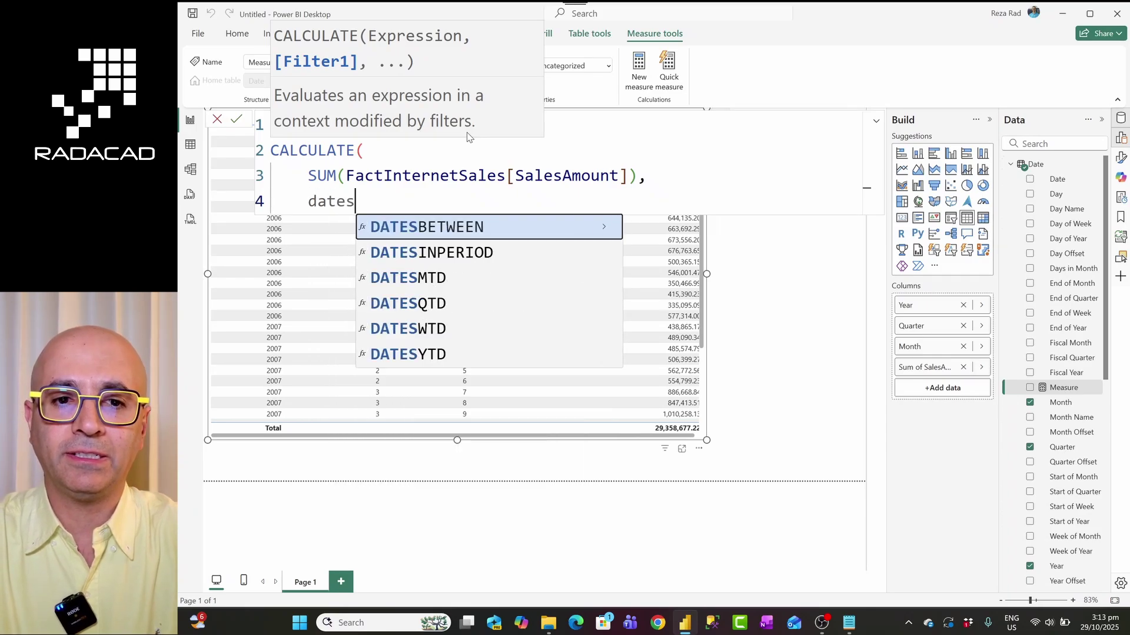
pyautogui.write('ytd')
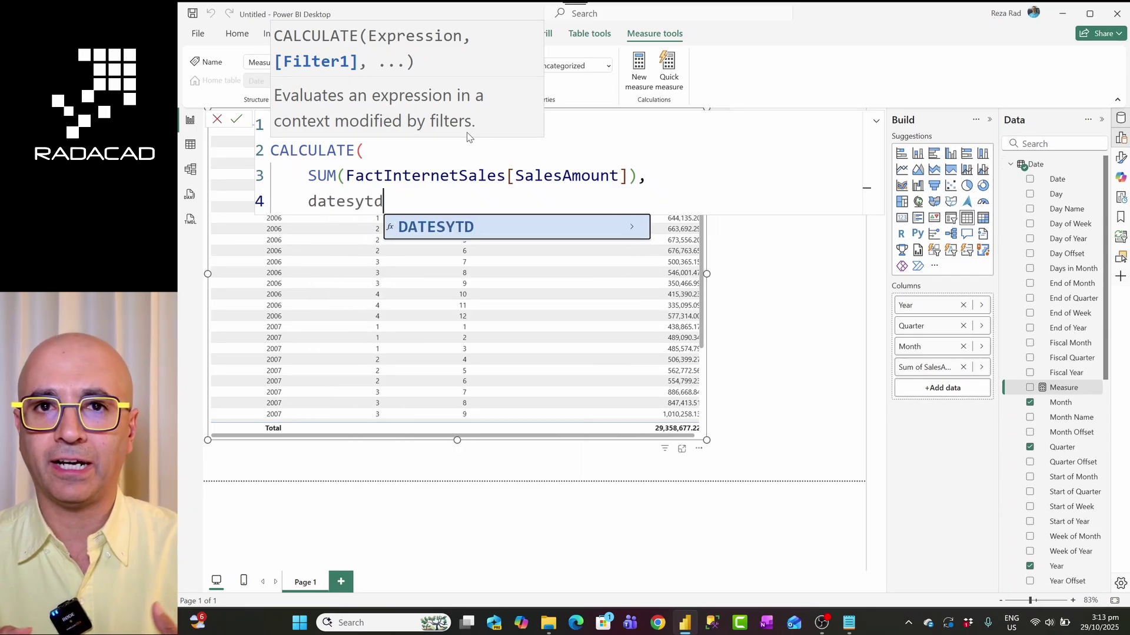
pyautogui.press('Tab')
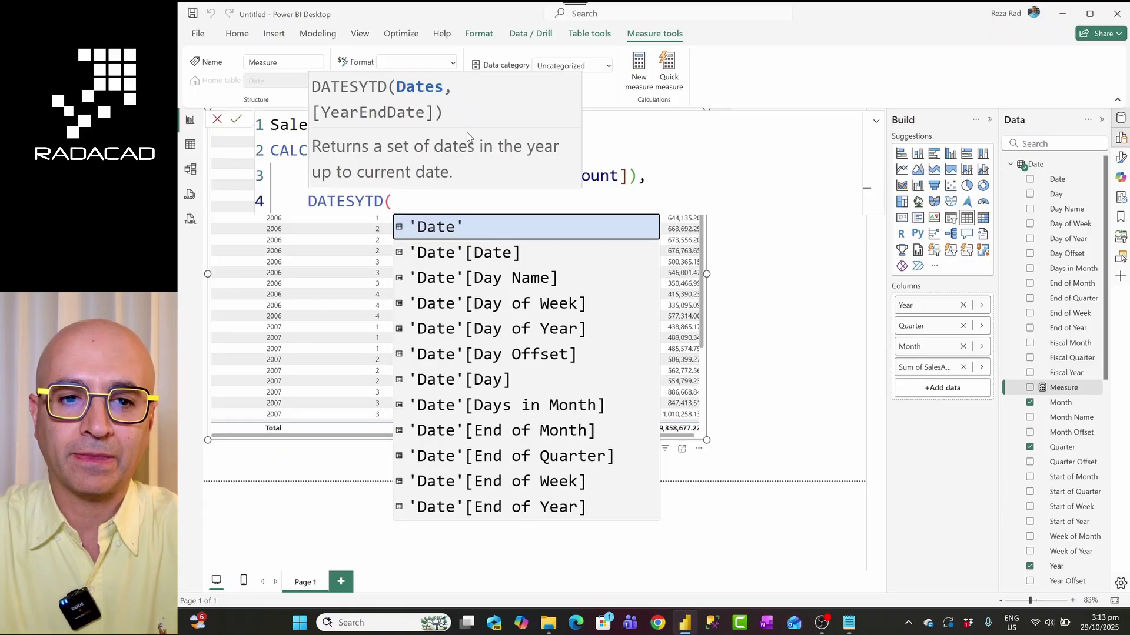
pyautogui.write("'fisca")
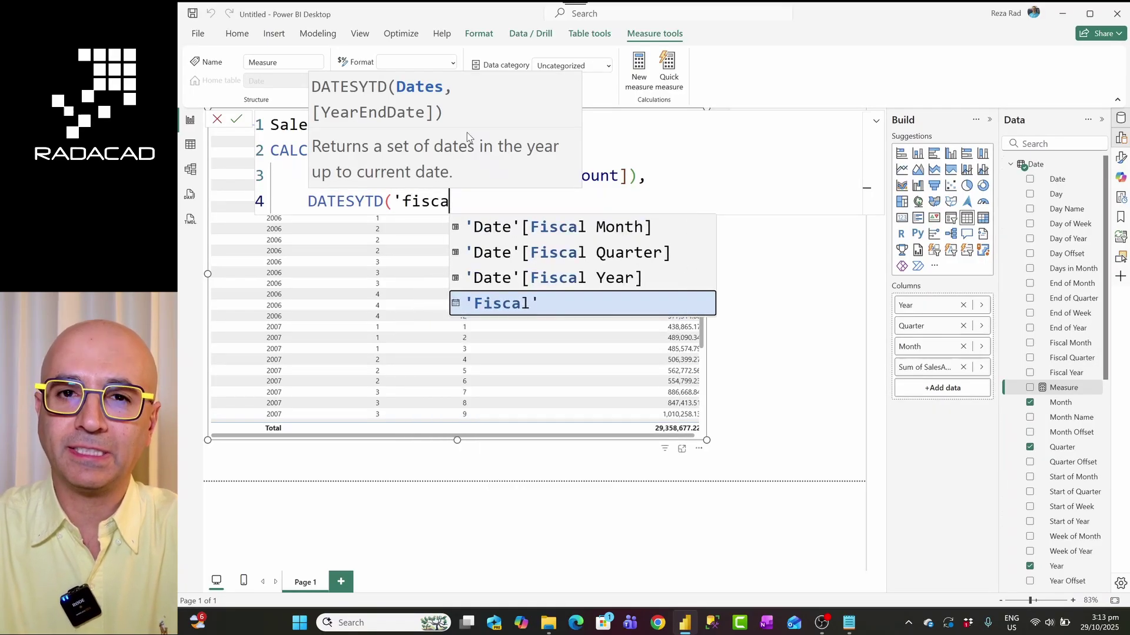
pyautogui.press('Tab')
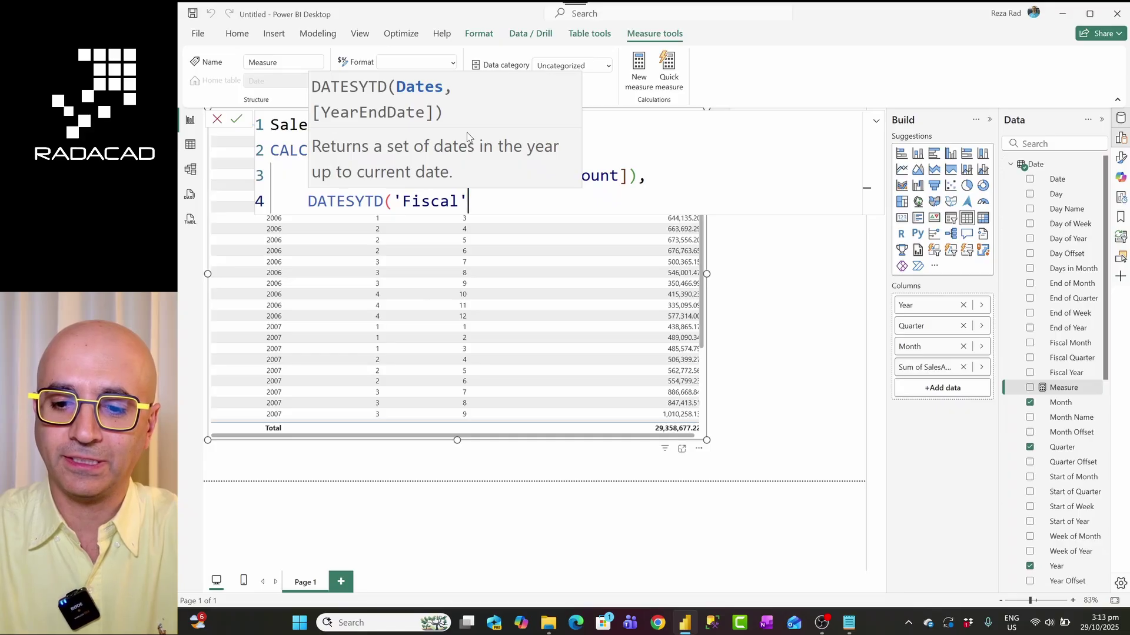
pyautogui.write(')')
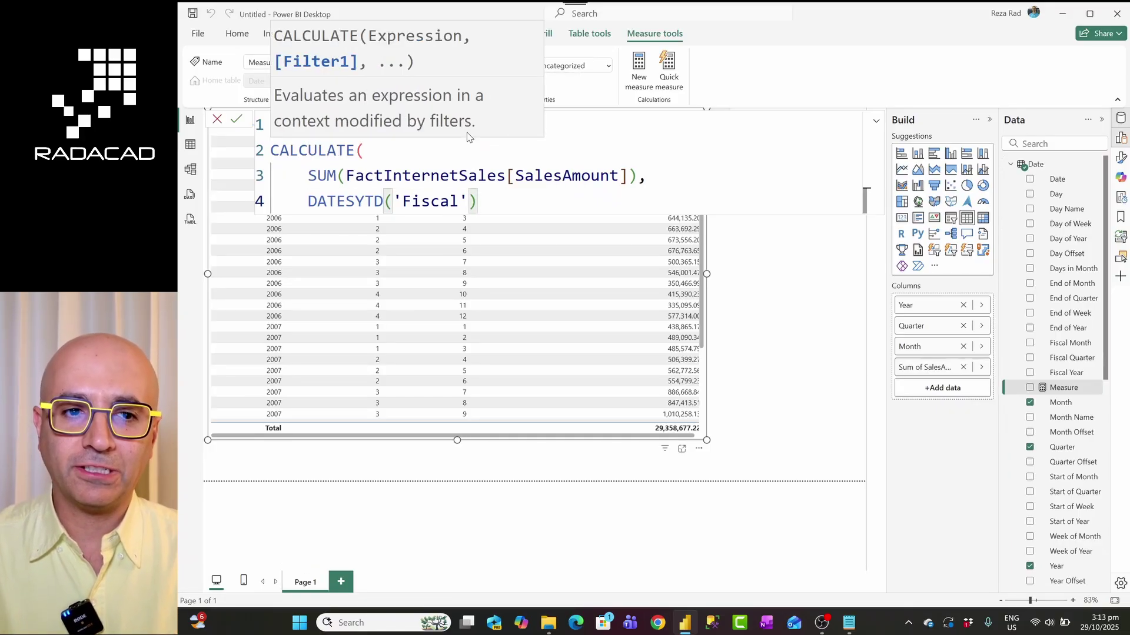
pyautogui.hotkey('shift', 'Return')
pyautogui.write(')')
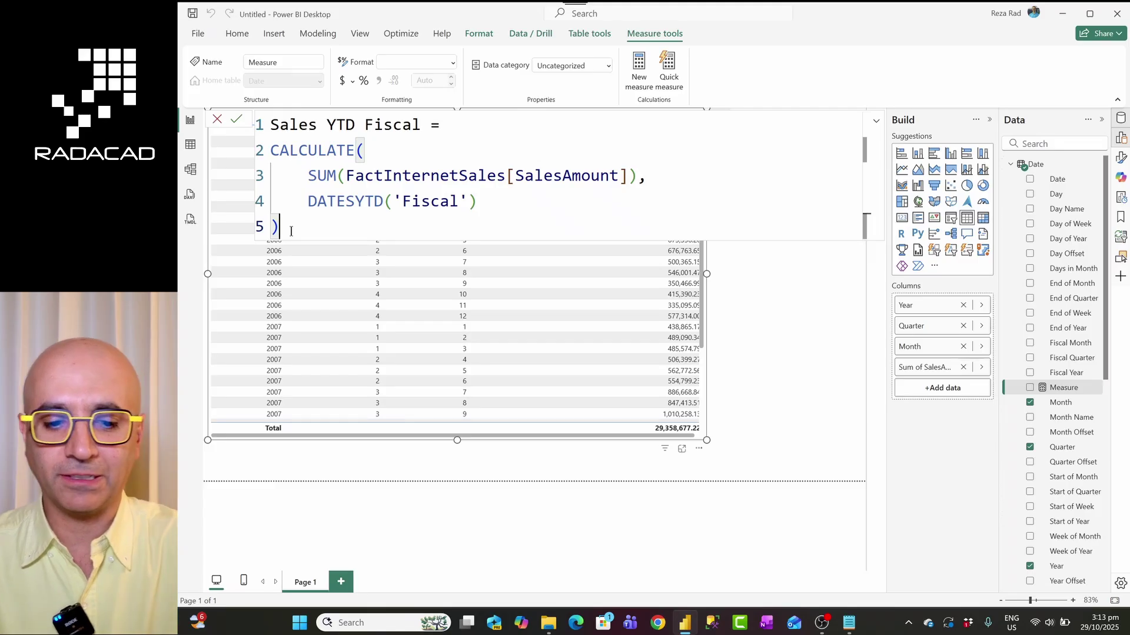
# Copy the whole Sales YTD Fiscal formula and commit the measure
pyautogui.keyDown('shift'); pyautogui.click(283, 199); pyautogui.keyUp('shift')
pyautogui.moveTo(283, 199); pyautogui.dragTo(274, 124)
pyautogui.hotkey('ctrl', 'c')
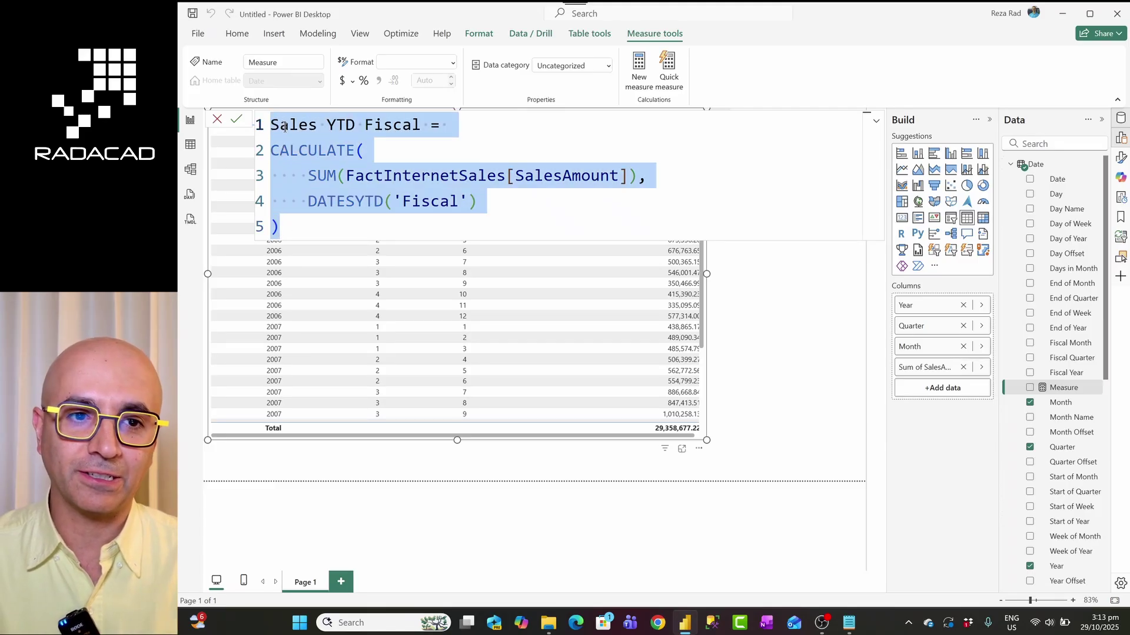
pyautogui.click(237, 121)
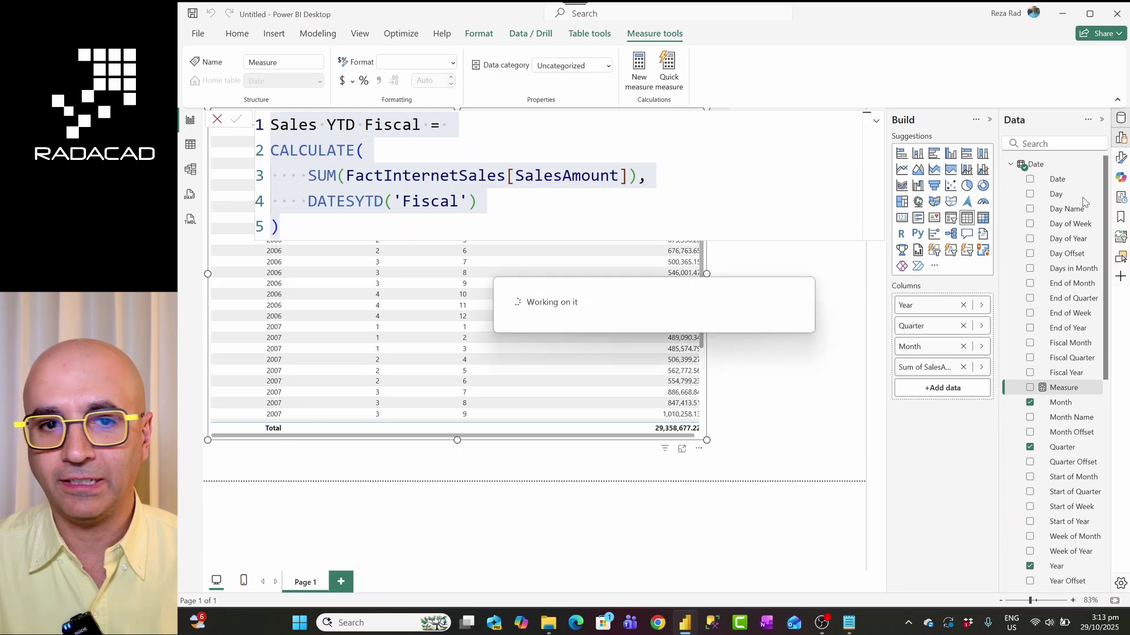
# Create another measure in the Date table from the copied formula and name it Sales YTD Standard
pyautogui.click(1095, 166)
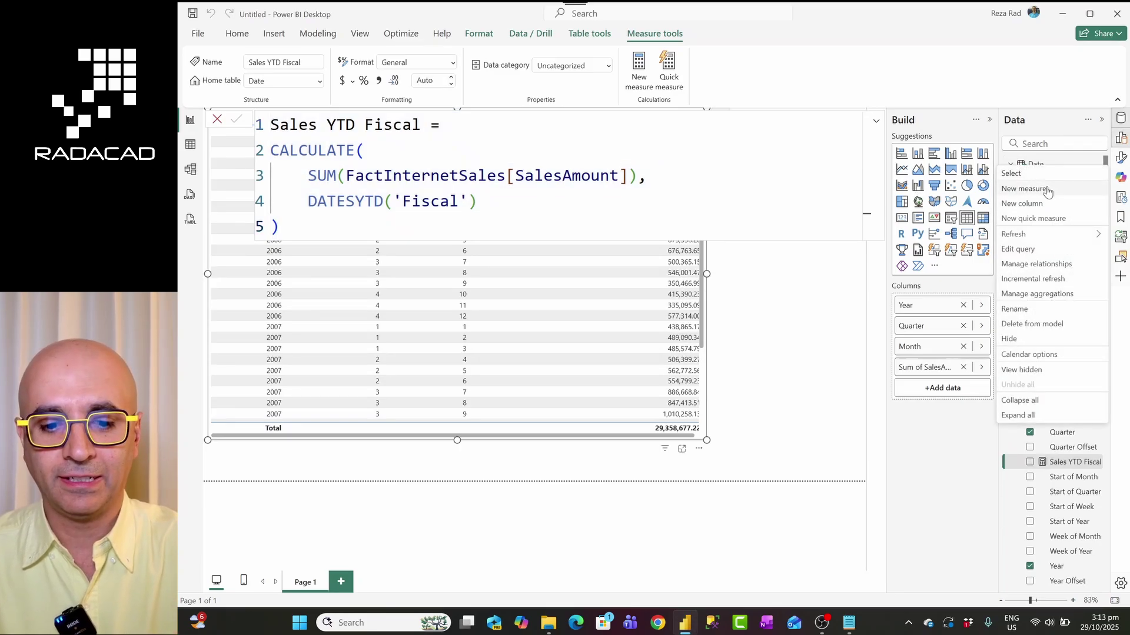
pyautogui.press('Escape')
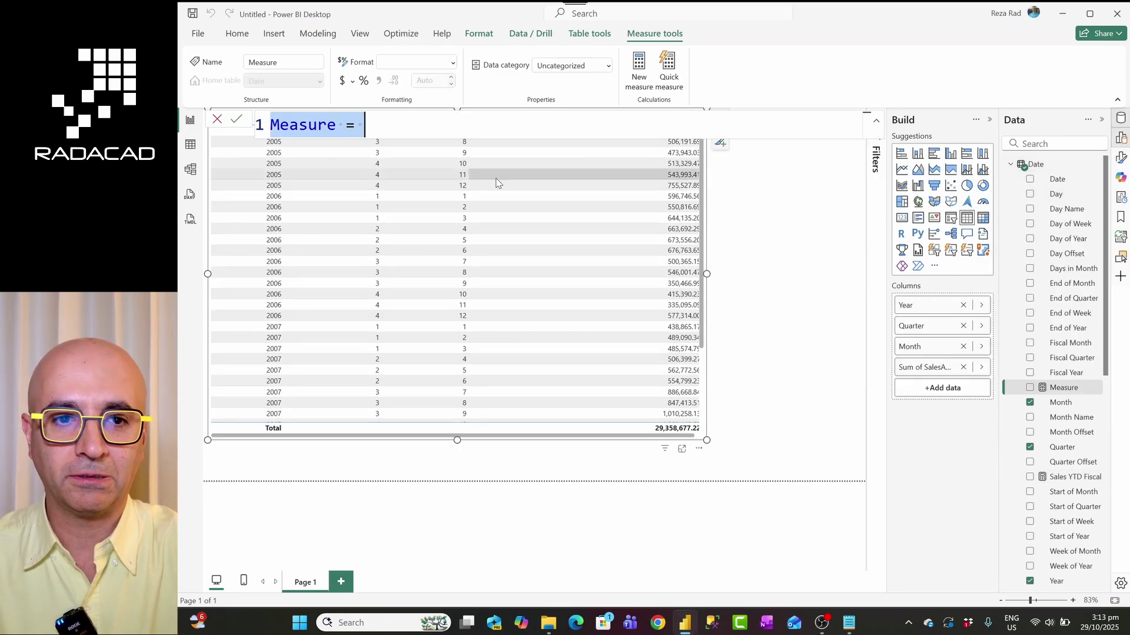
pyautogui.hotkey('ctrl', 'v')
pyautogui.click(381, 124)
pyautogui.doubleClick(381, 125)
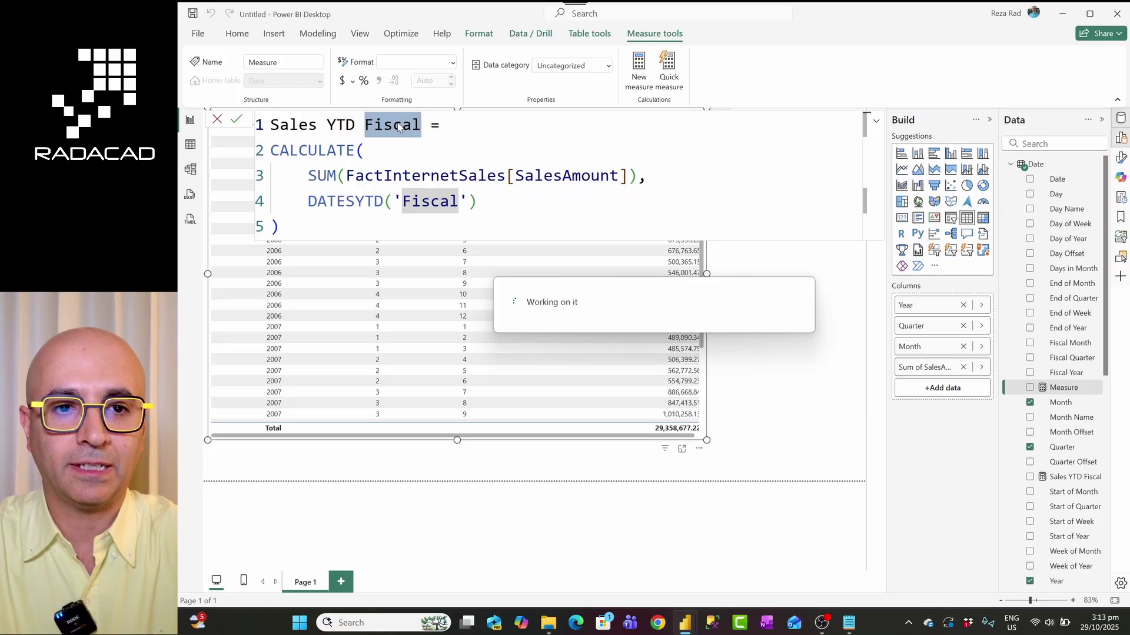
pyautogui.press('BackSpace')
pyautogui.write('S')
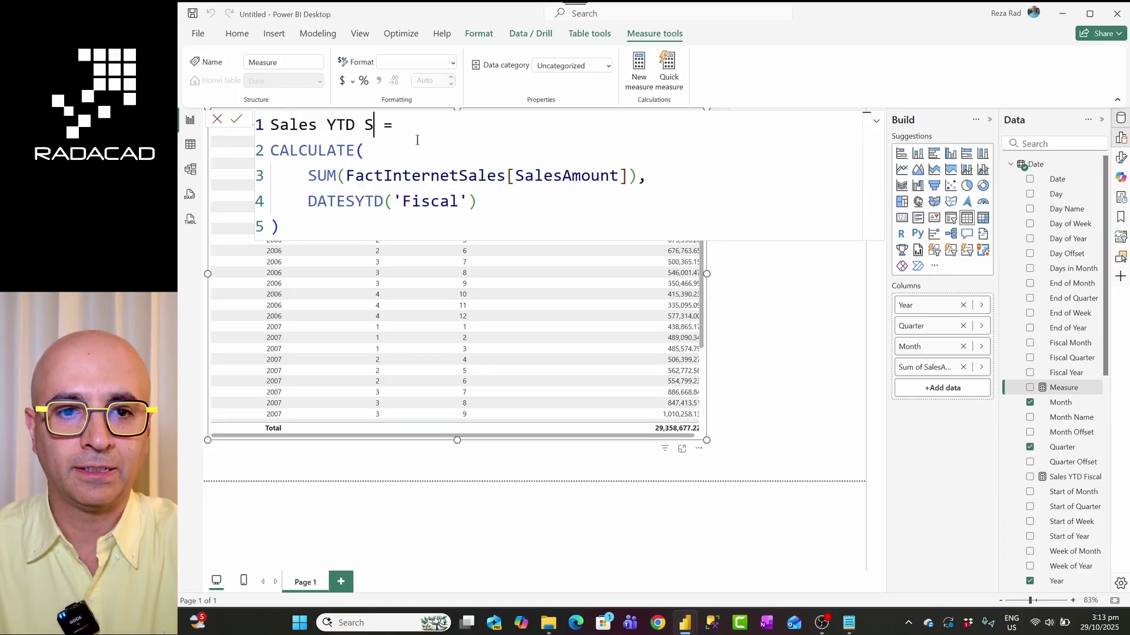
pyautogui.write('tandard')
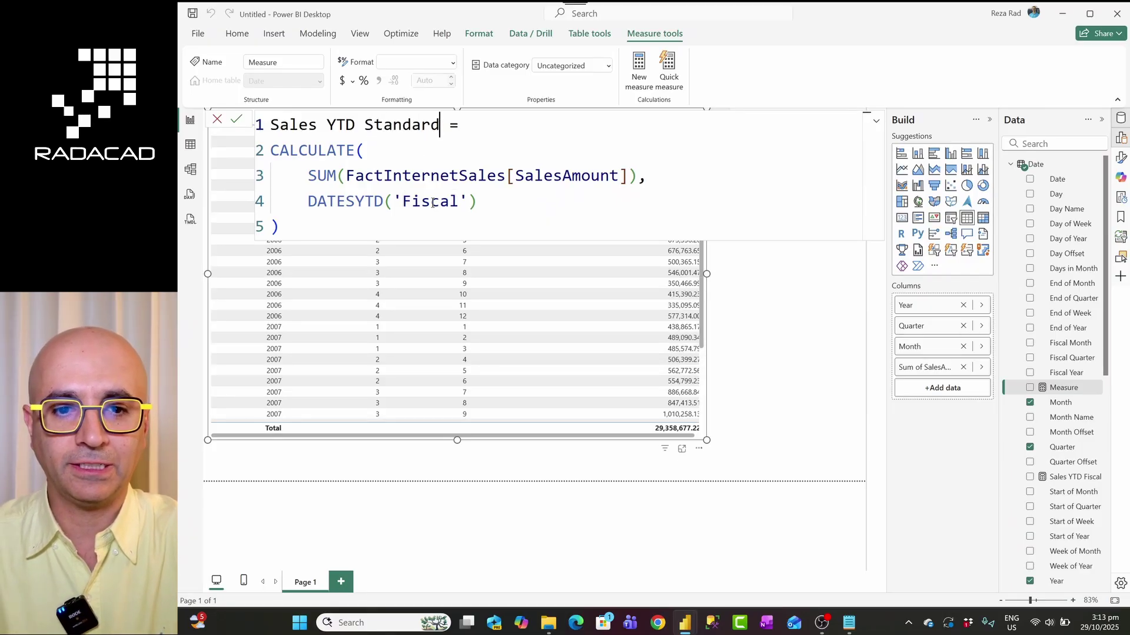
# Change the DATESYTD calendar to 'Standard' in the Sales YTD Standard formula and commit the measure
pyautogui.doubleClick(433, 203)
pyautogui.write('Sta')
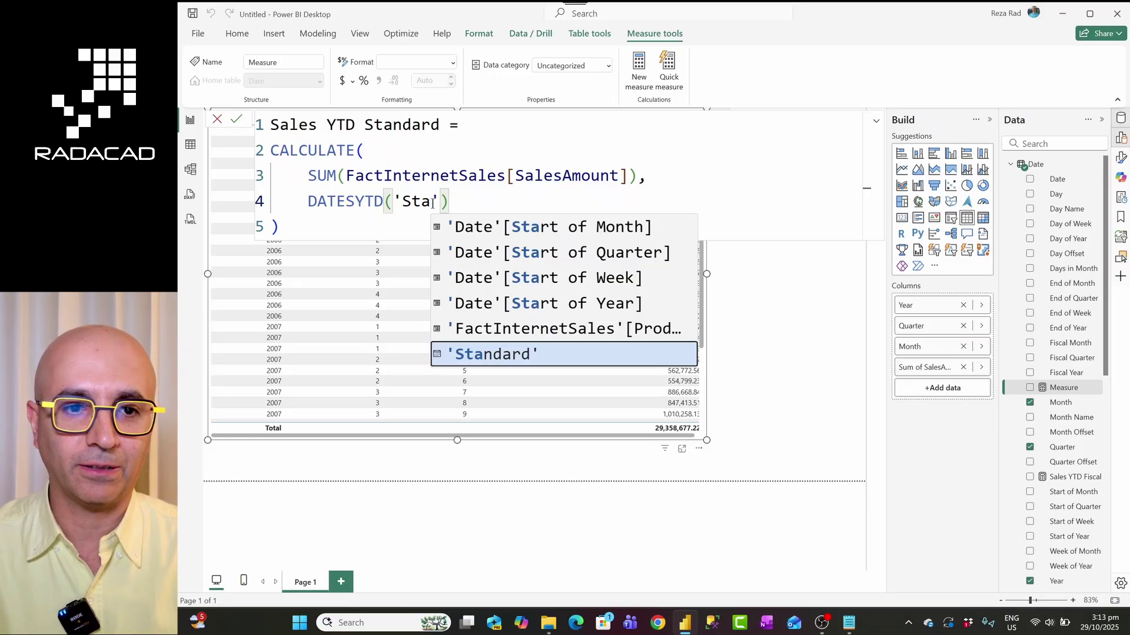
pyautogui.press('Tab')
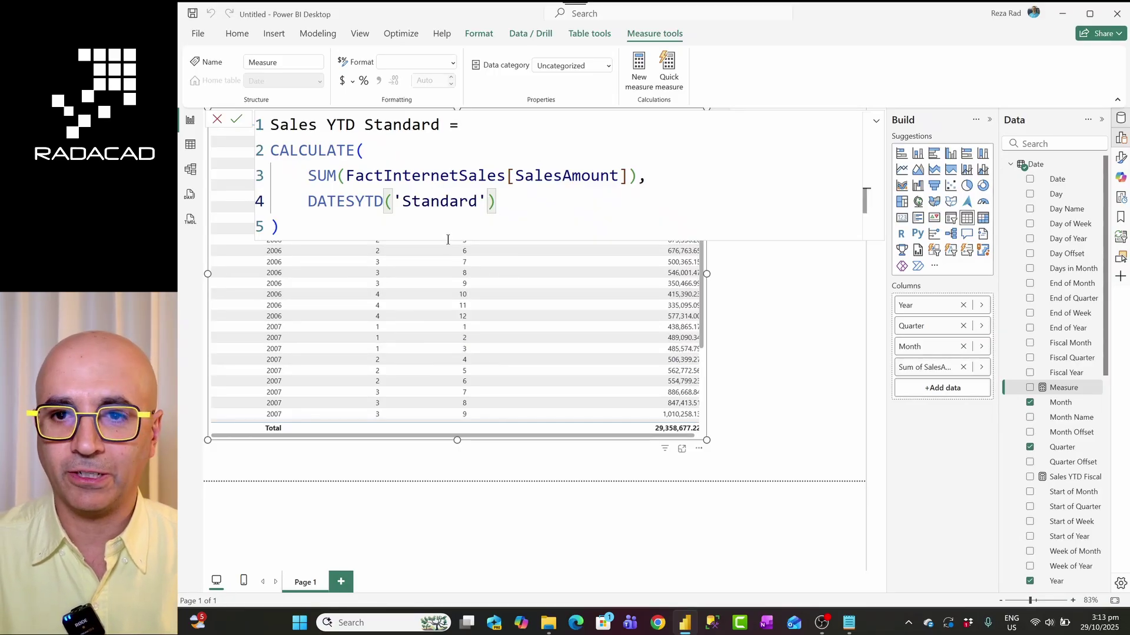
pyautogui.press('Down')
pyautogui.click(237, 127)
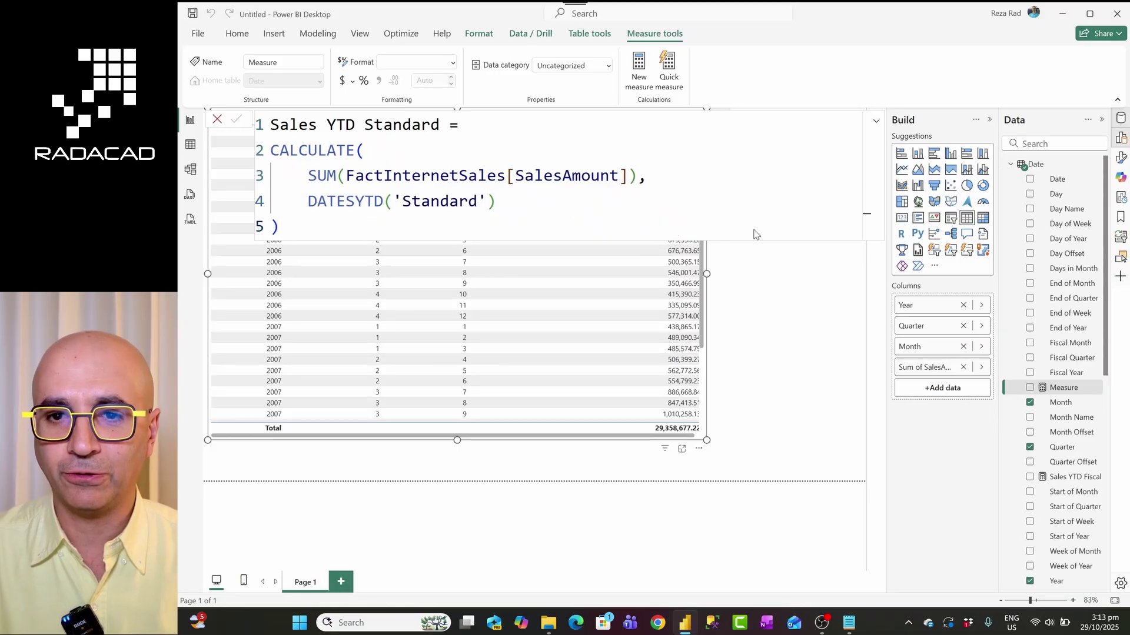
pyautogui.click(863, 150)
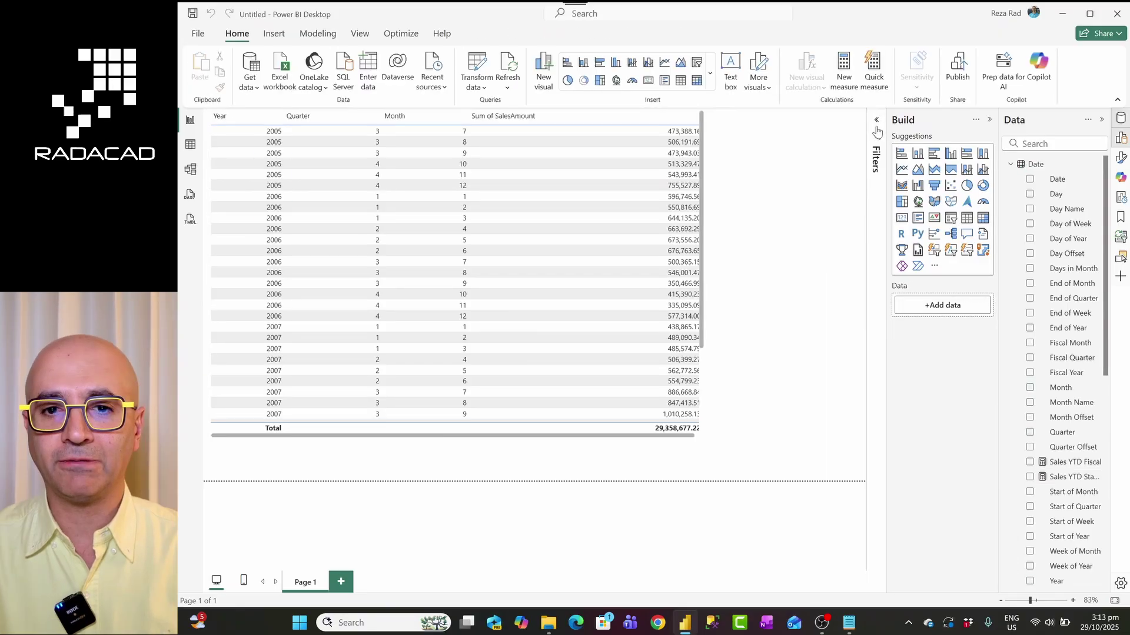
# Add the Sales YTD Standard measure as the last column of the sales table visual
pyautogui.click(681, 308)
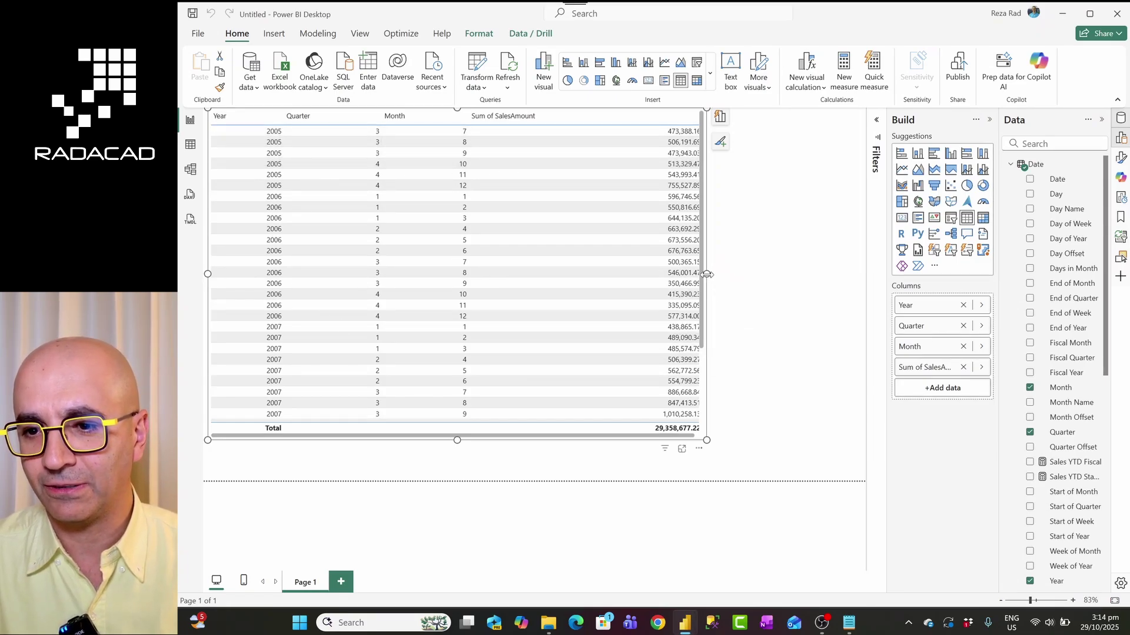
pyautogui.scroll(-1, 1081, 405)
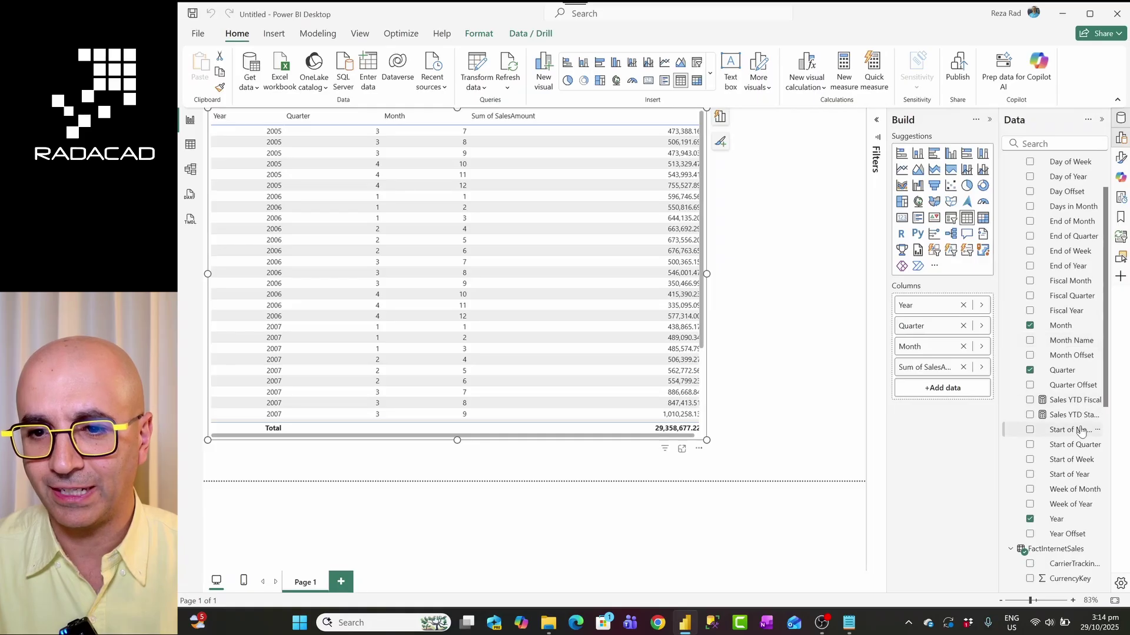
pyautogui.moveTo(1080, 419); pyautogui.dragTo(970, 400)
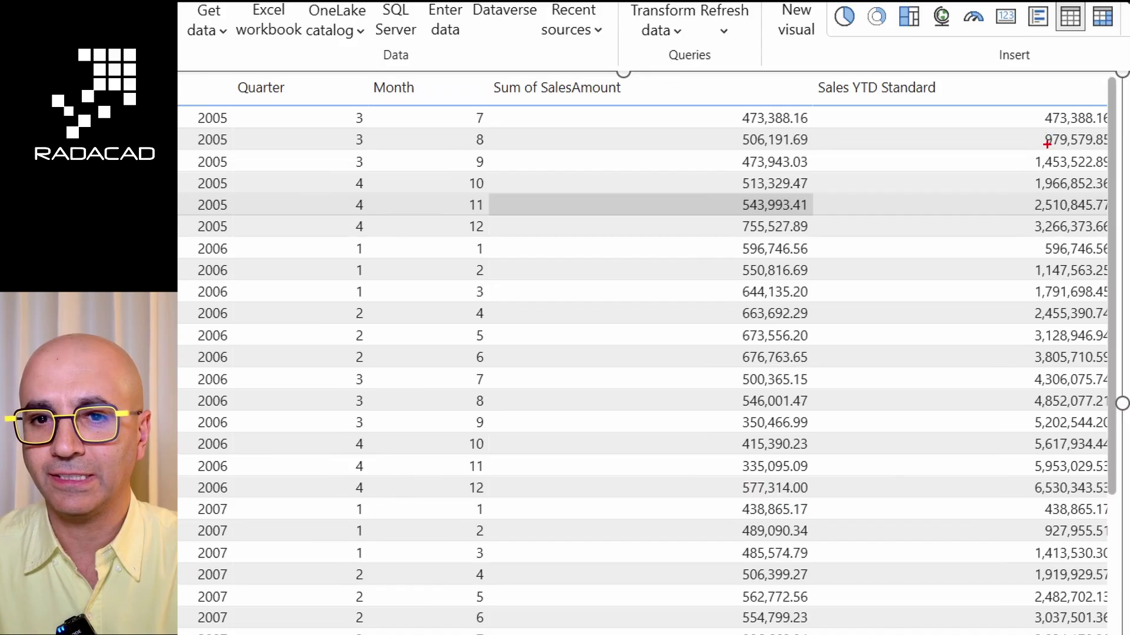
pyautogui.moveTo(1021, 138); pyautogui.dragTo(1043, 134)
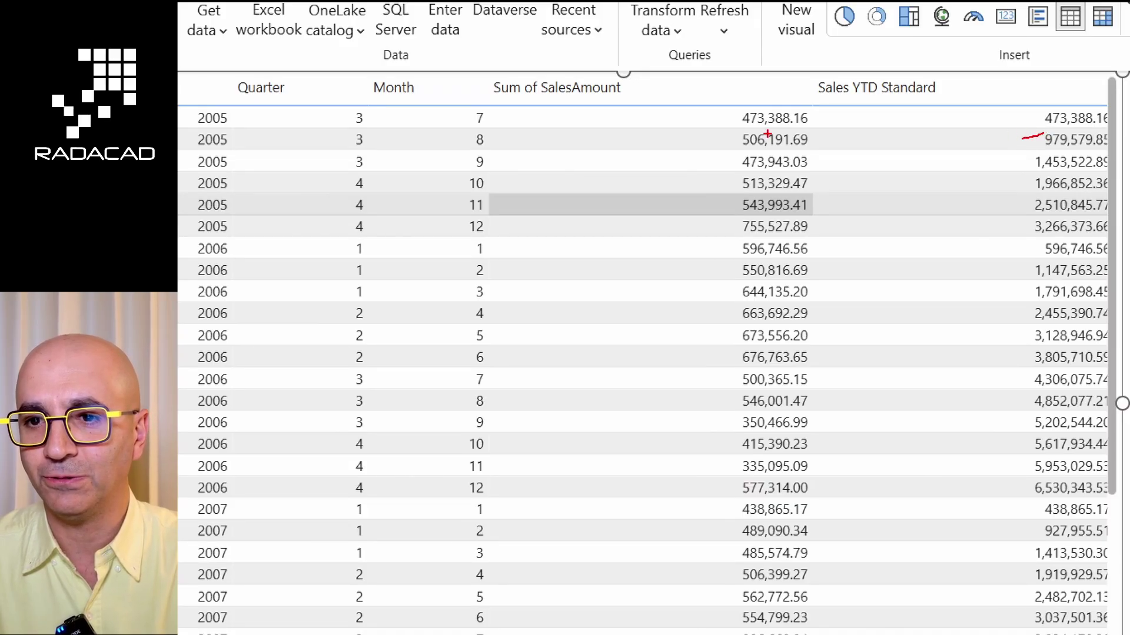
pyautogui.moveTo(729, 108); pyautogui.dragTo(817, 146)
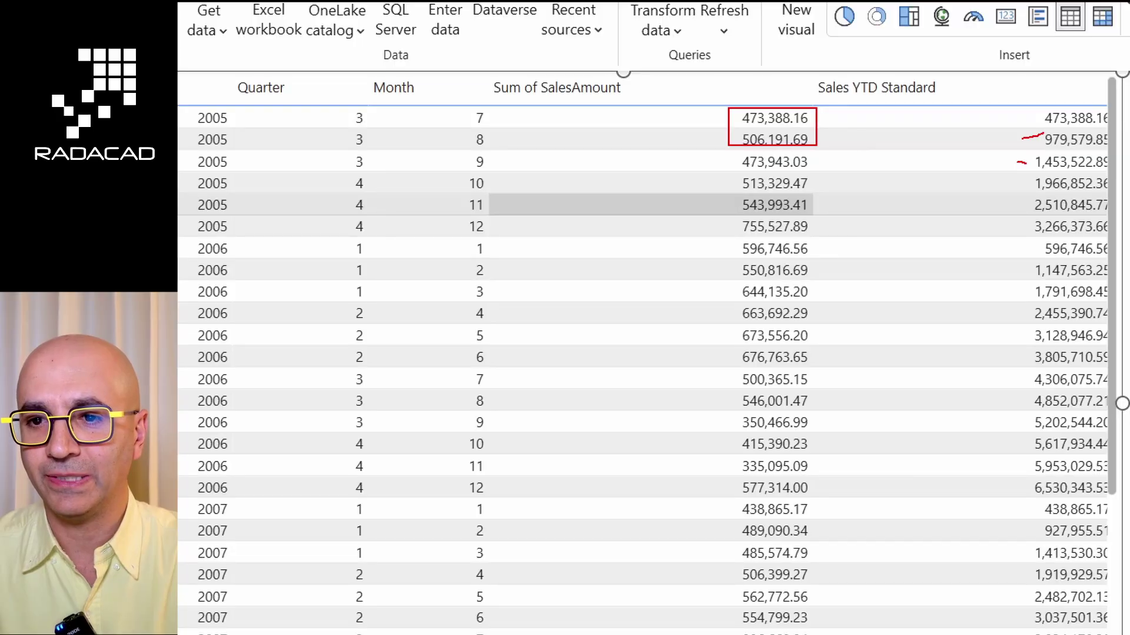
pyautogui.moveTo(724, 104)
pyautogui.mouseDown()
pyautogui.moveTo(782, 166)
pyautogui.moveTo(827, 173)
pyautogui.mouseUp()
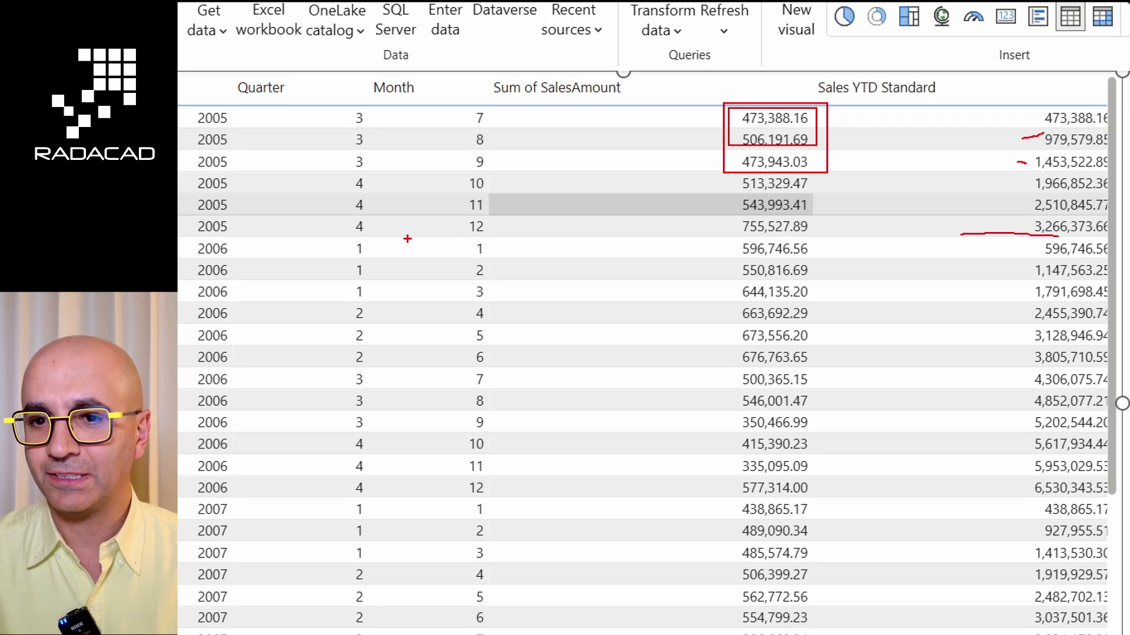
pyautogui.moveTo(407, 238); pyautogui.dragTo(473, 235)
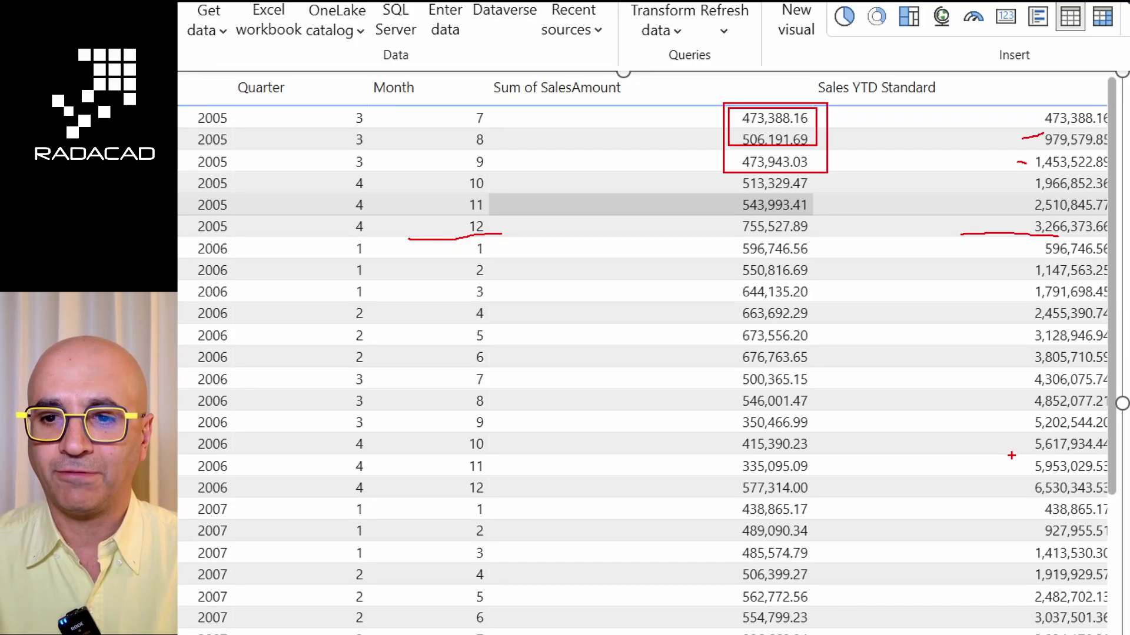
pyautogui.press('Escape')
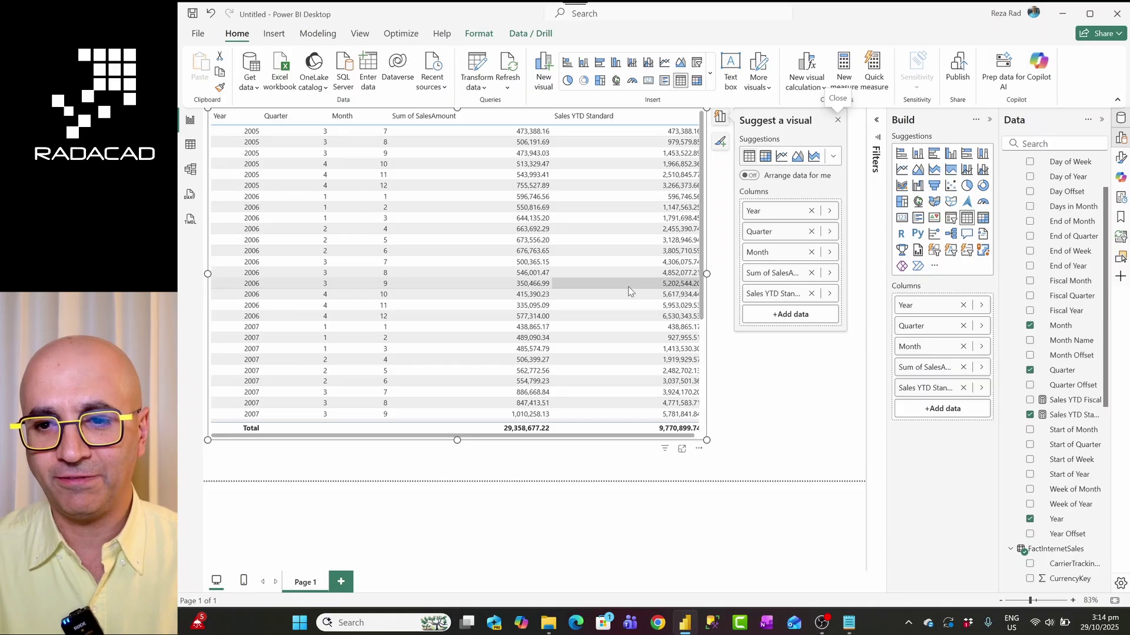
# Add the Sales YTD Fiscal measure to the sales table visual beside Sales YTD Standard
pyautogui.click(1029, 400)
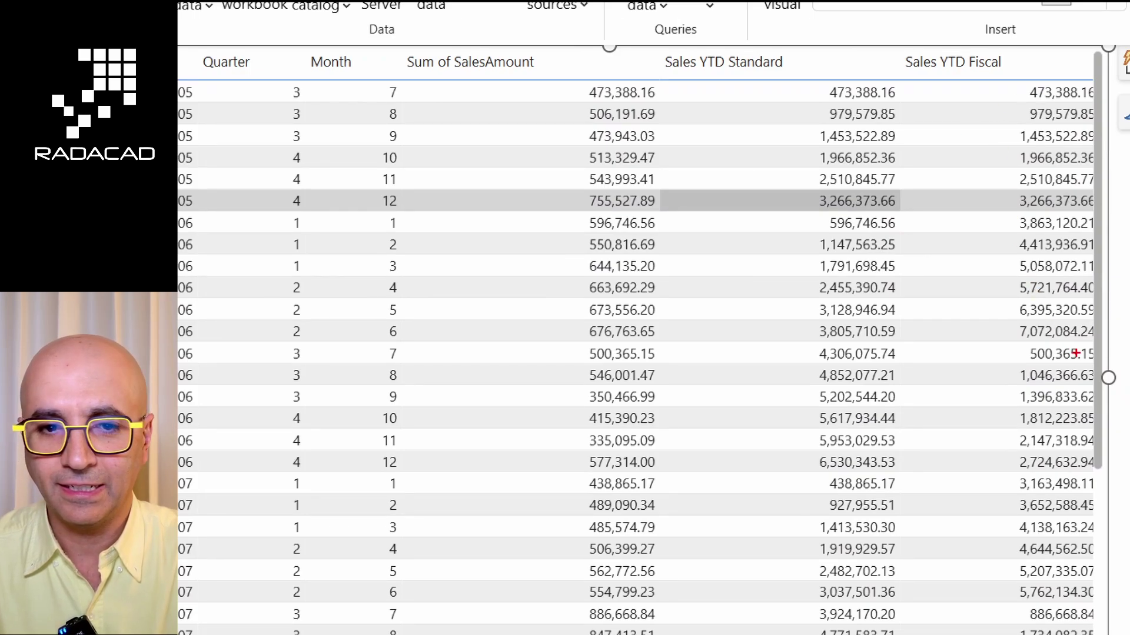
pyautogui.moveTo(1096, 342); pyautogui.dragTo(390, 345)
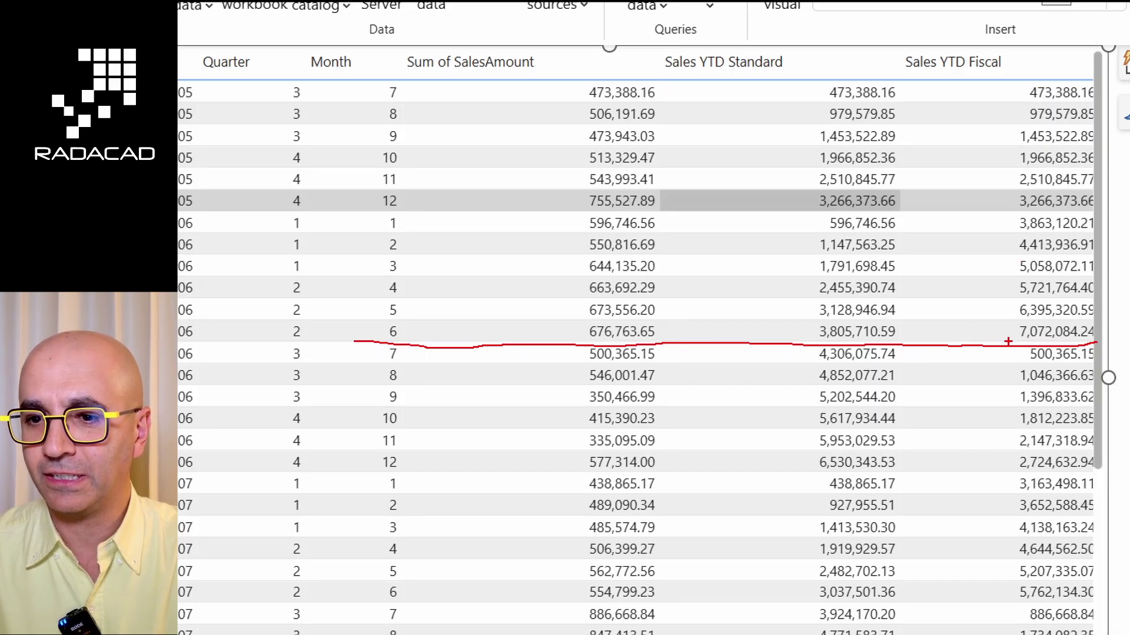
pyautogui.moveTo(1007, 355)
pyautogui.mouseDown()
pyautogui.moveTo(1010, 383)
pyautogui.moveTo(997, 382)
pyautogui.mouseUp()
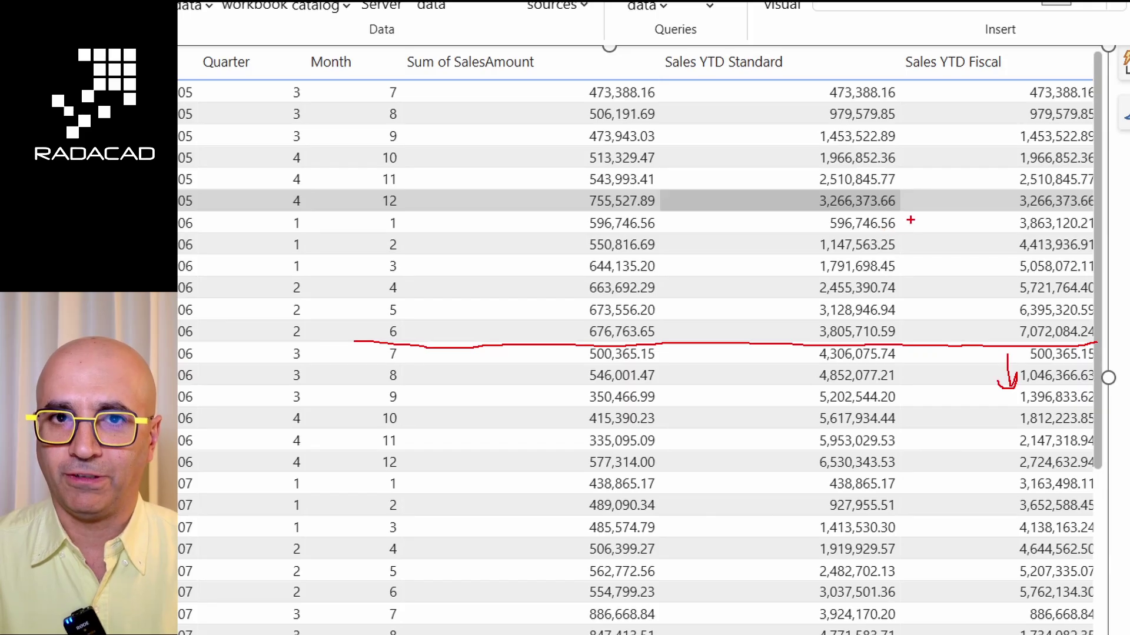
pyautogui.moveTo(912, 212); pyautogui.dragTo(378, 208)
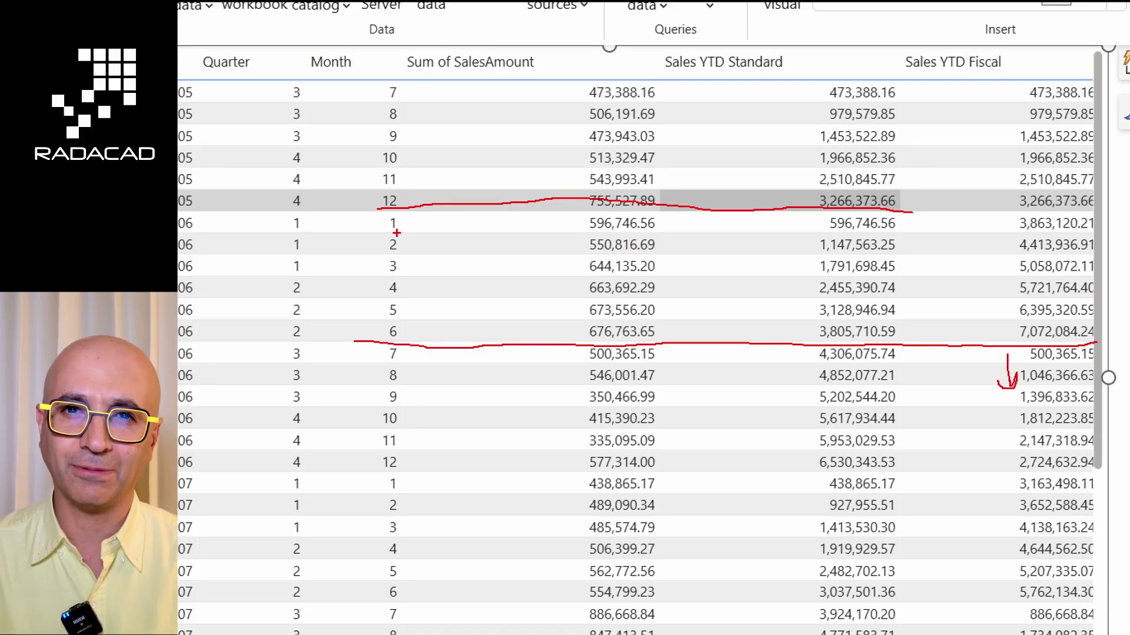
pyautogui.press('Escape')
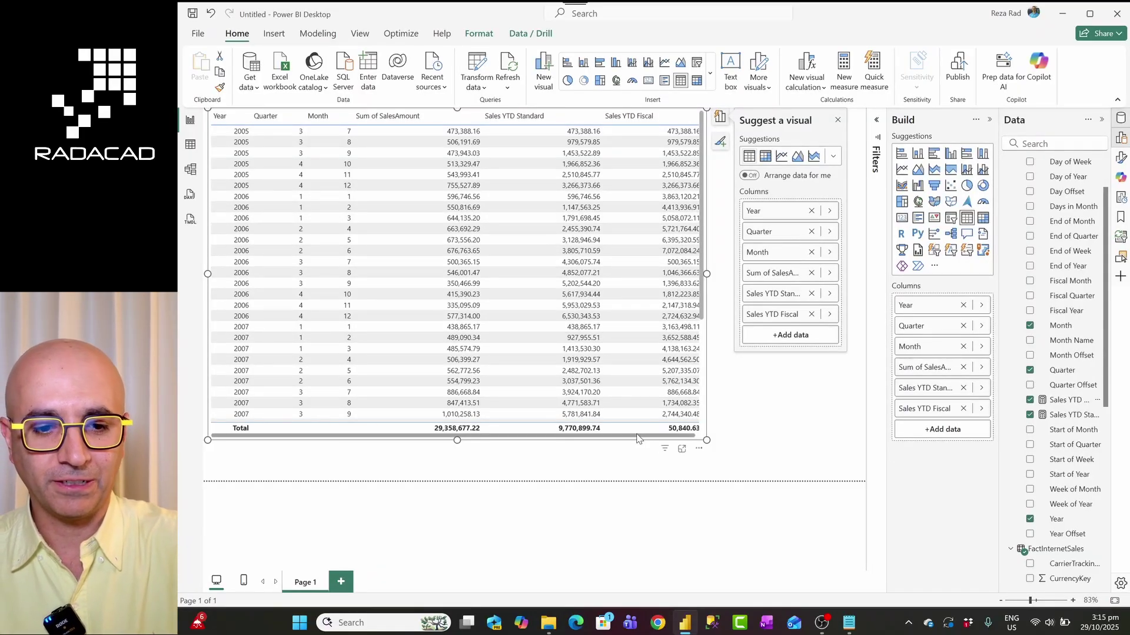
# Copy the sales table visual onto a new report page
pyautogui.hotkey('ctrl', 'c')
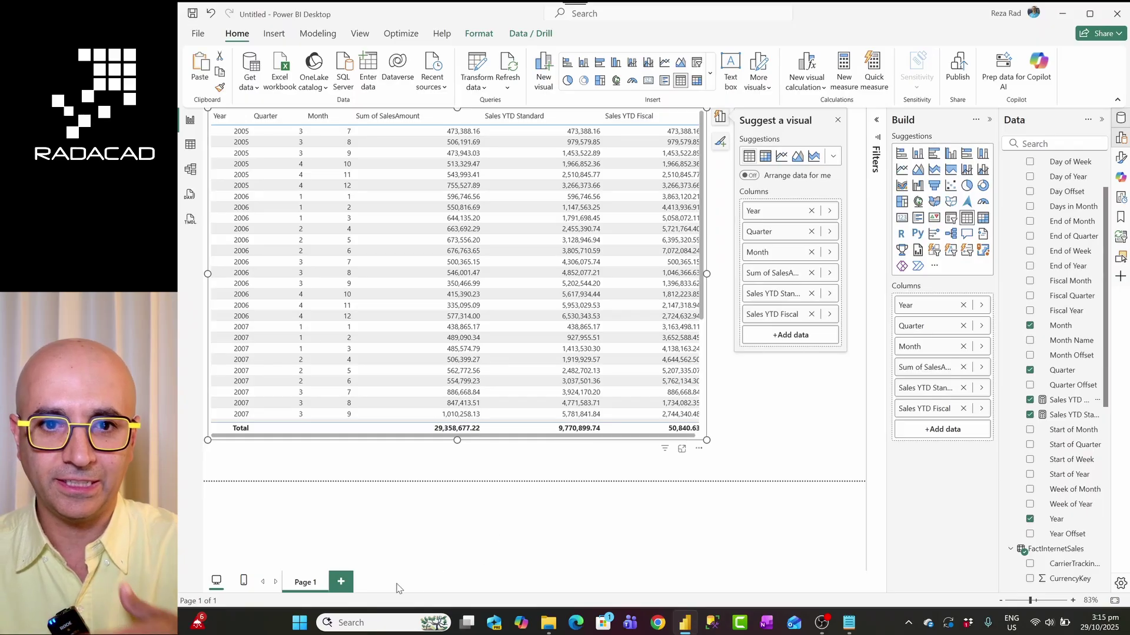
pyautogui.click(341, 581)
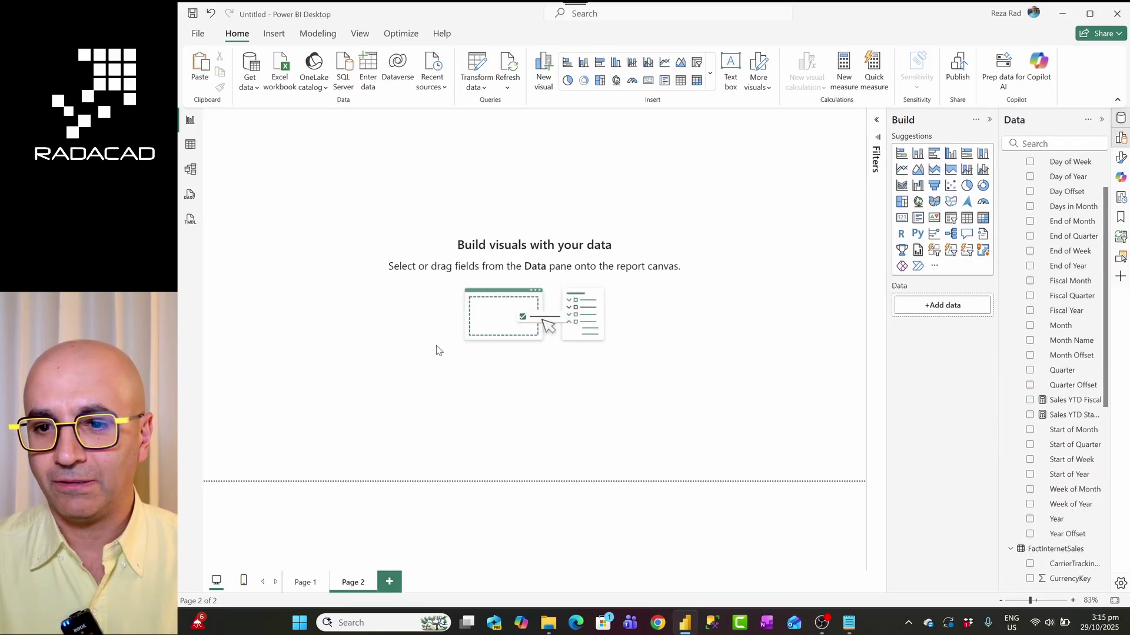
pyautogui.hotkey('ctrl', 'v')
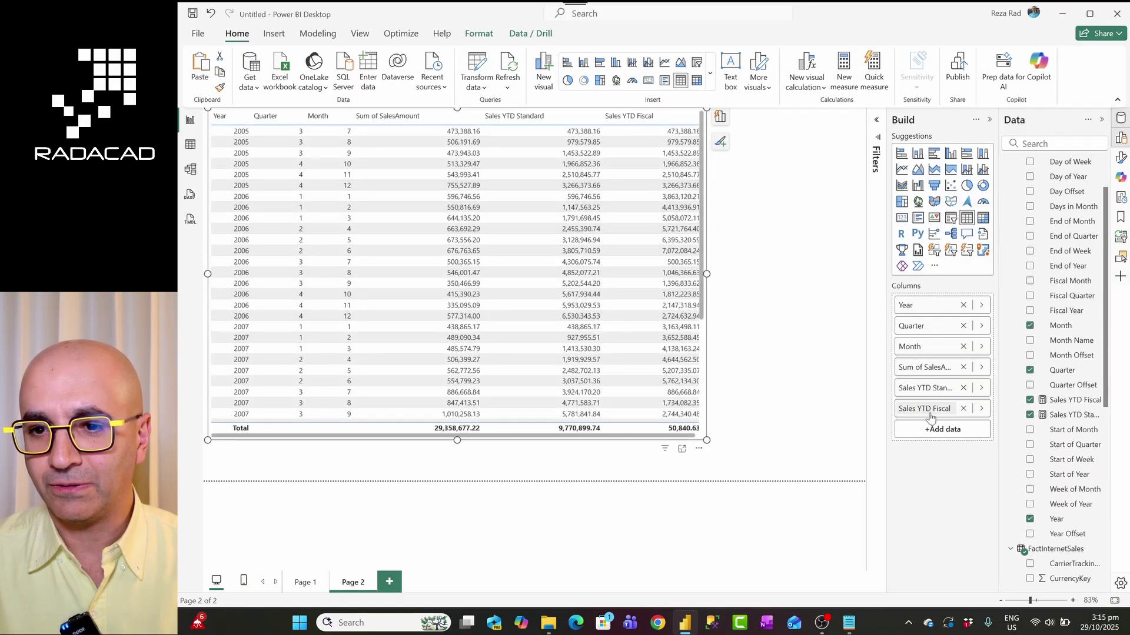
# Remove Sales YTD Standard, Month, Quarter and Year from the copied table visual
pyautogui.click(963, 388)
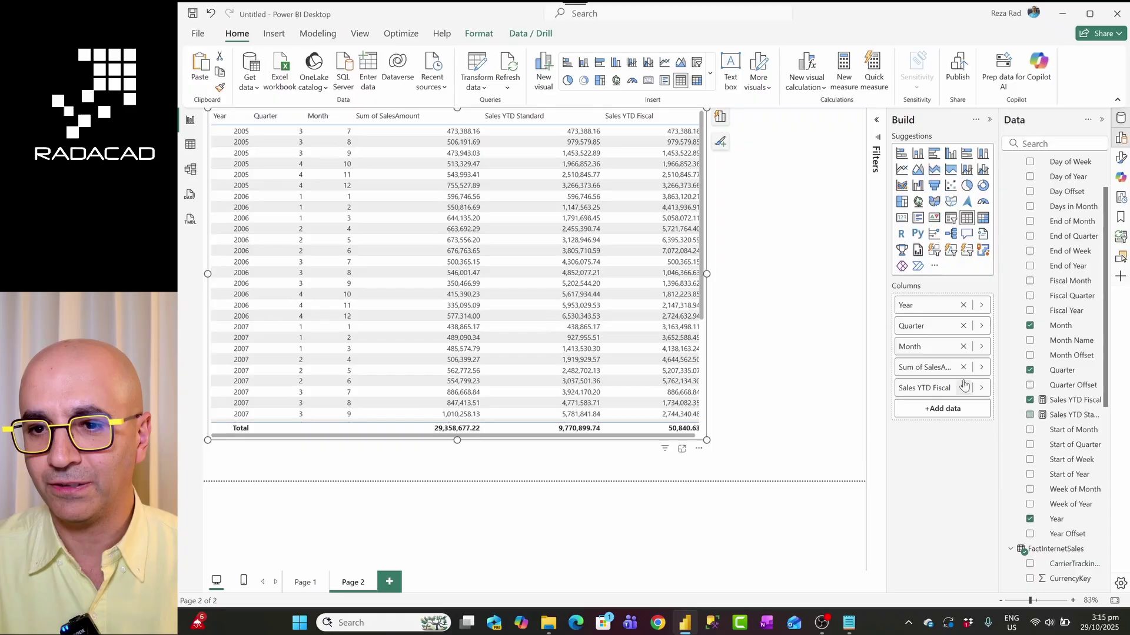
pyautogui.click(963, 346)
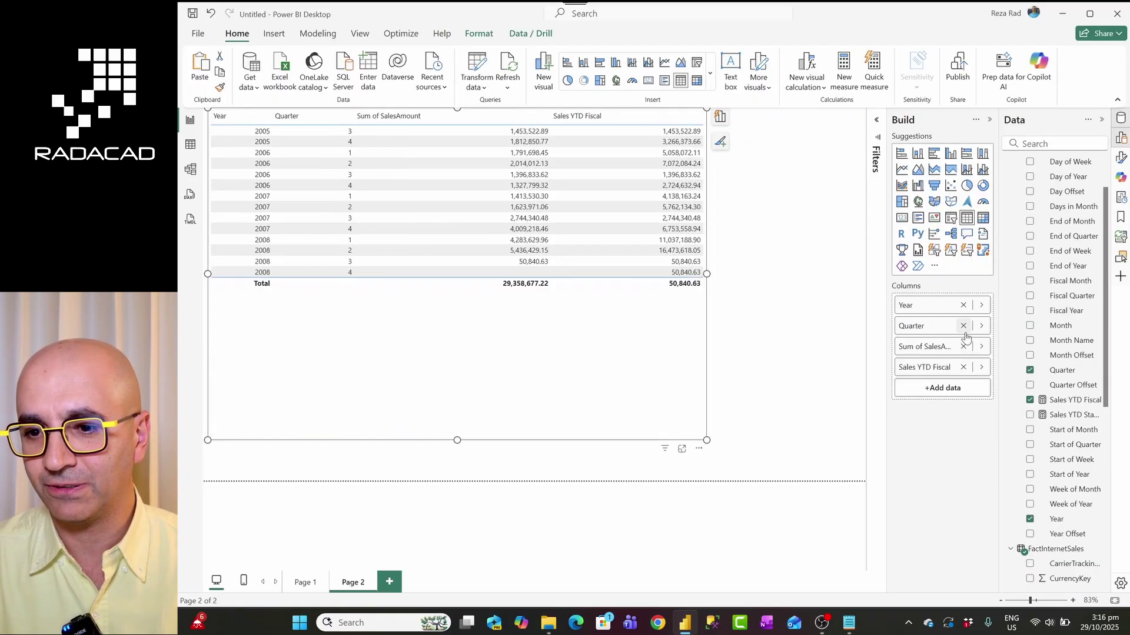
pyautogui.click(963, 325)
pyautogui.click(963, 305)
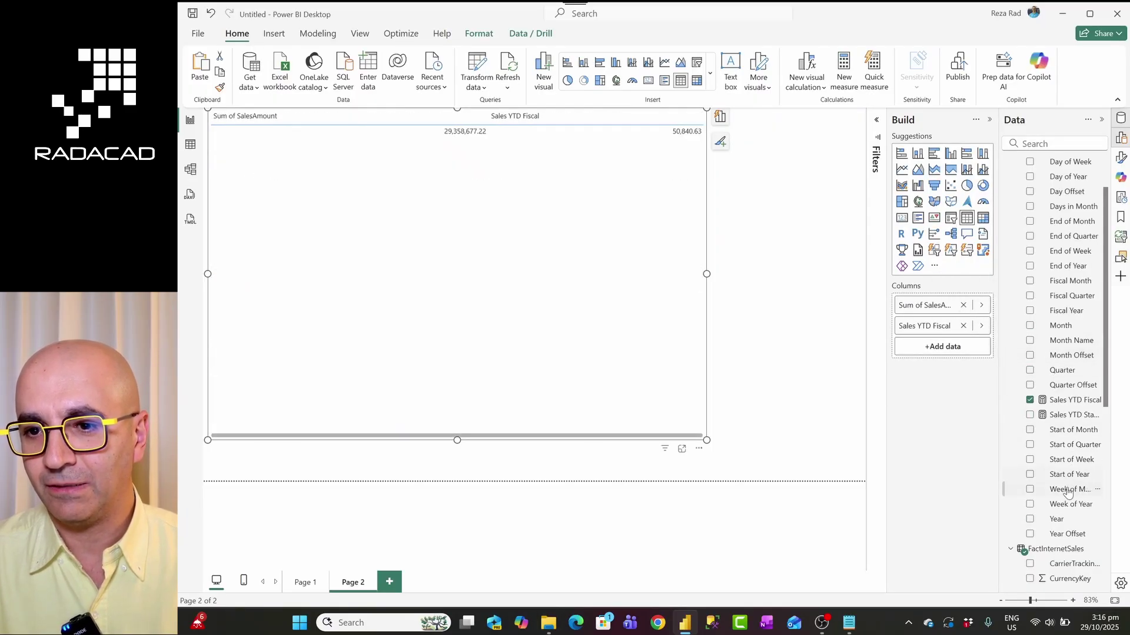
# Add Fiscal Year, Fiscal Quarter and Fiscal Month from the Date table as the first columns of the copied visual
pyautogui.scroll(-4, 1053, 471)
pyautogui.scroll(5, 1059, 459)
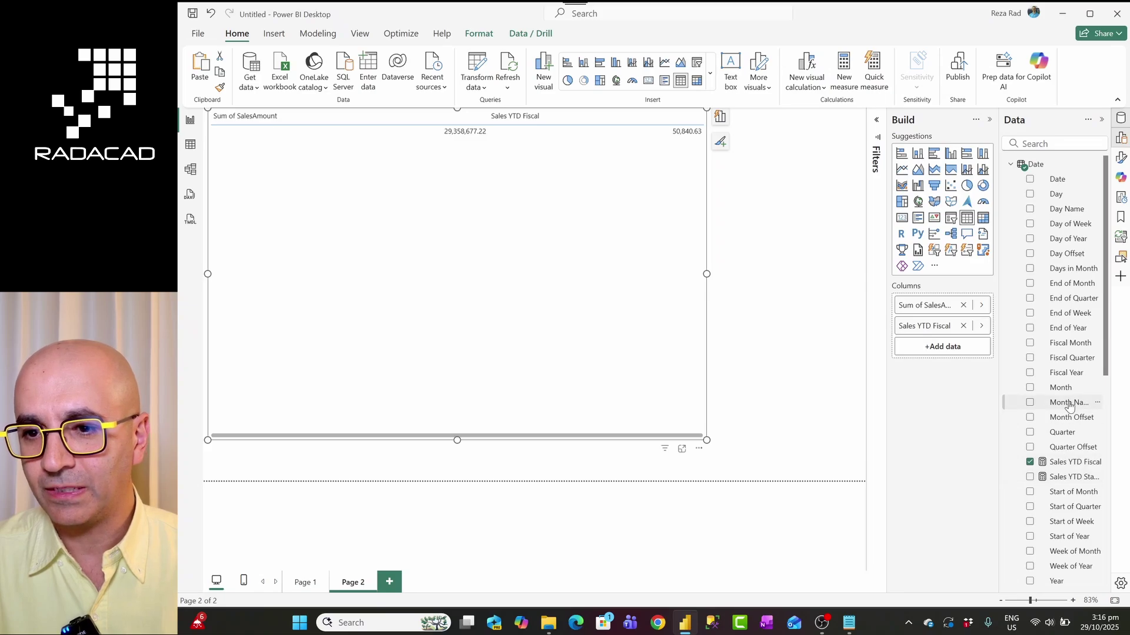
pyautogui.moveTo(1064, 373); pyautogui.dragTo(952, 302)
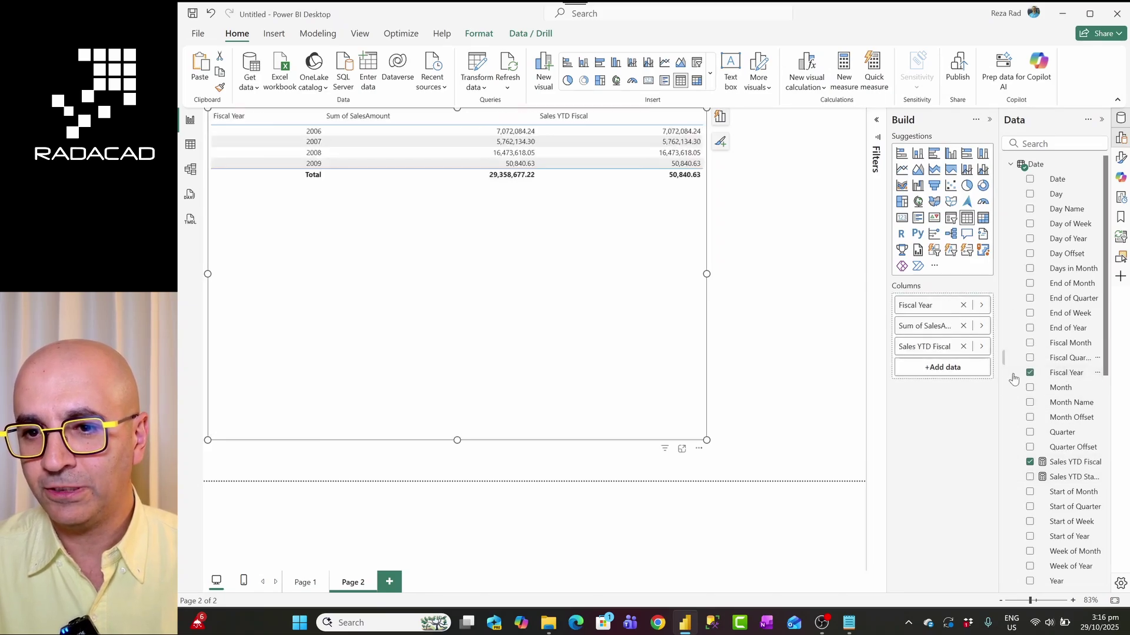
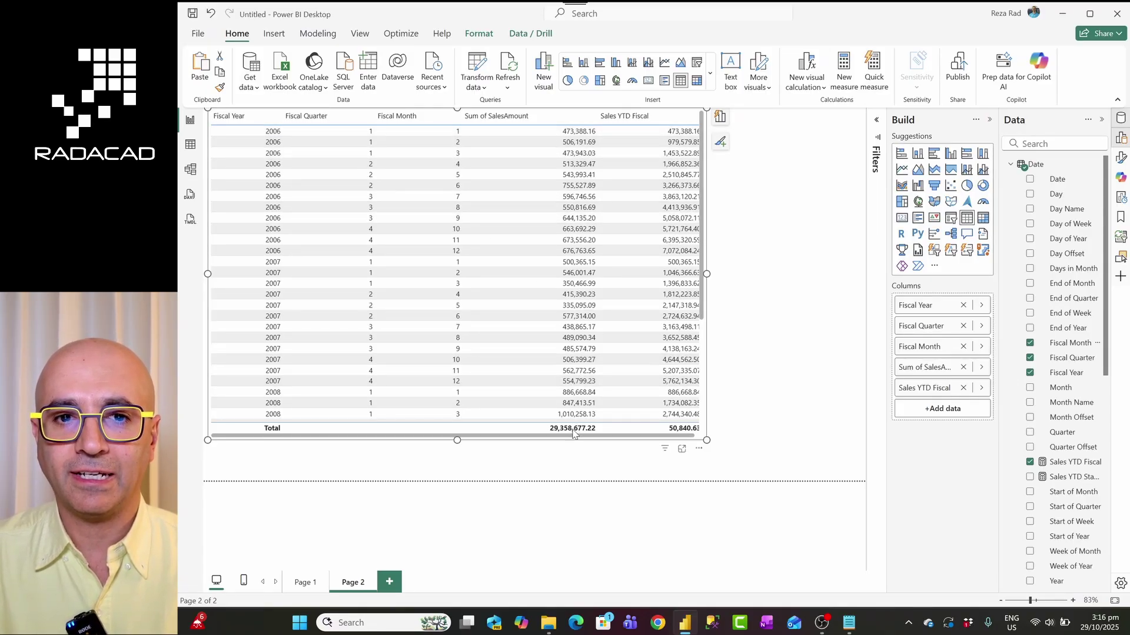
# Set StartofFiscalYear to 8 in the Date query's M code in Power Query and apply the change to the model
pyautogui.click(478, 69)
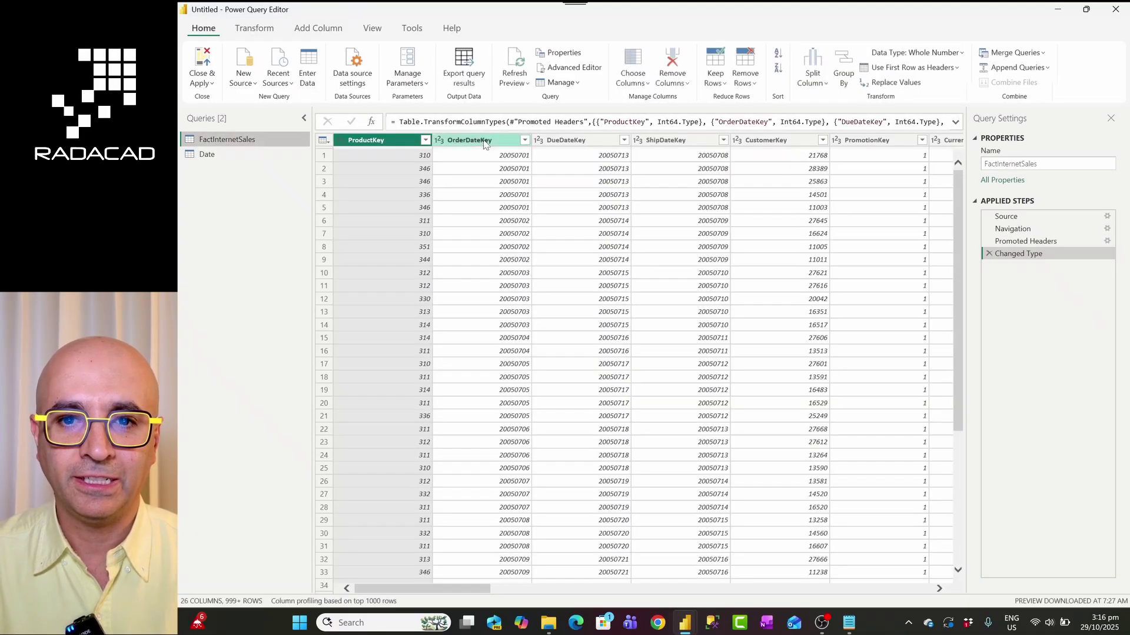
pyautogui.click(560, 71)
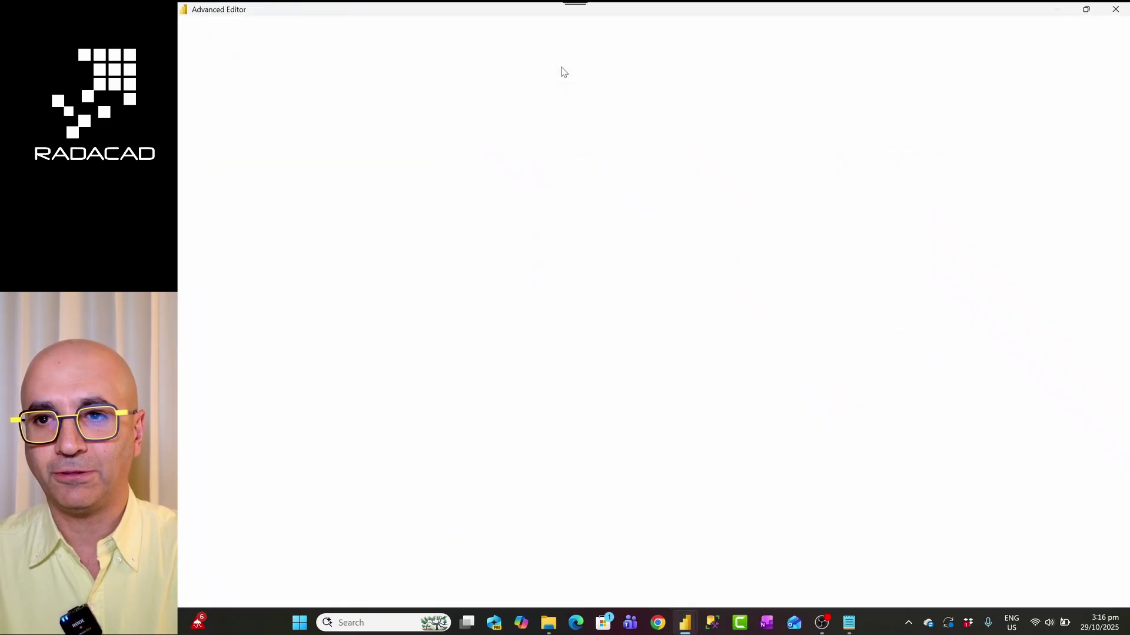
pyautogui.click(1116, 13)
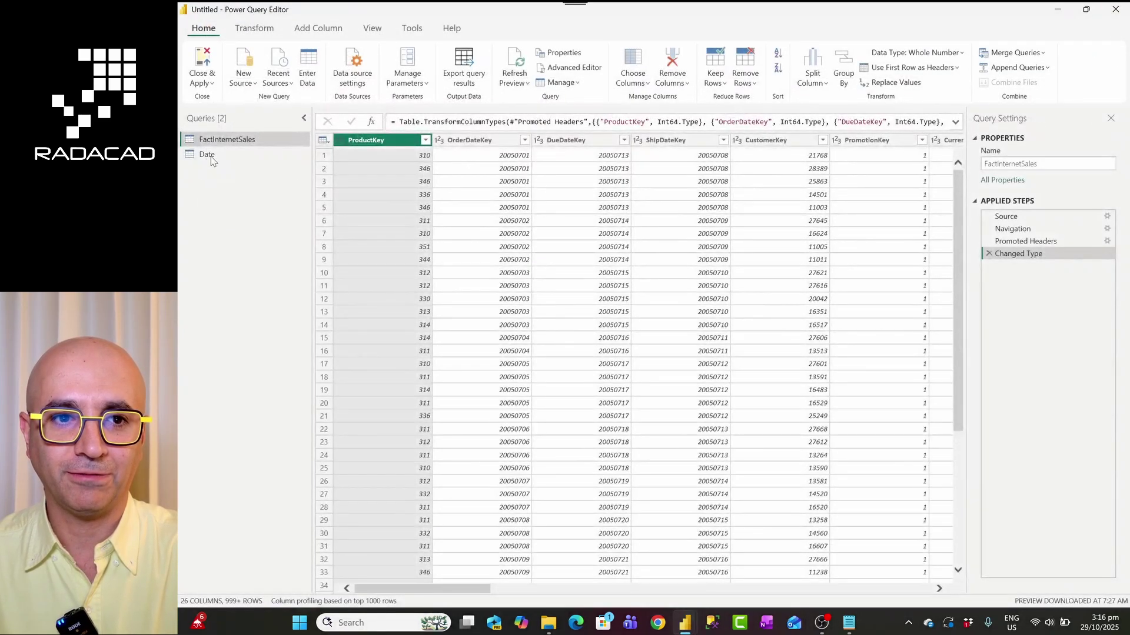
pyautogui.click(207, 154)
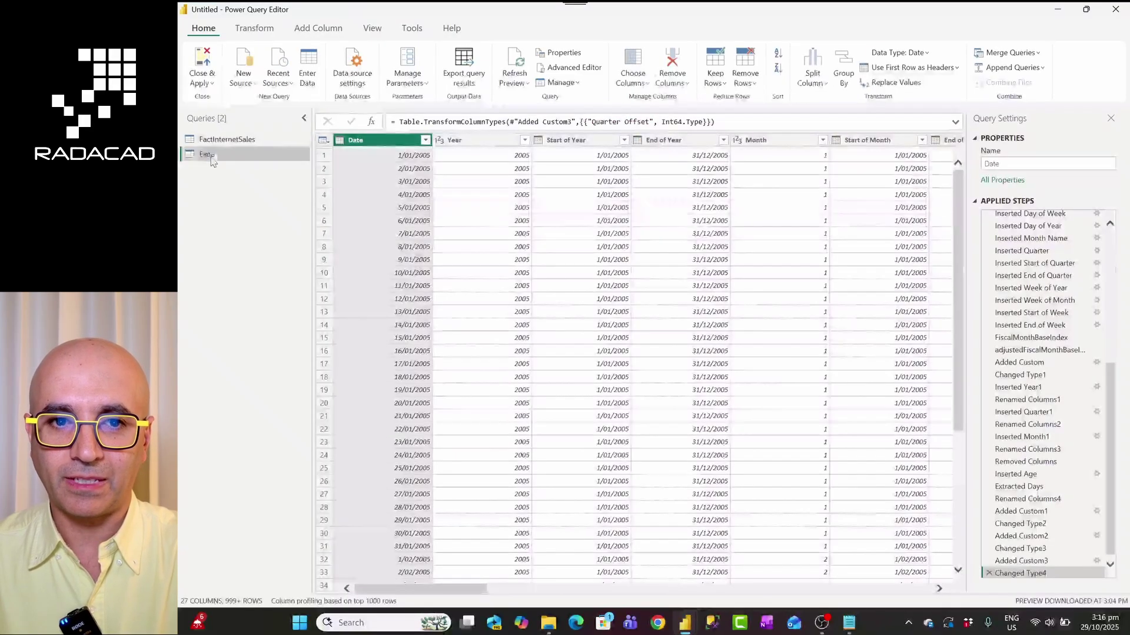
pyautogui.click(568, 69)
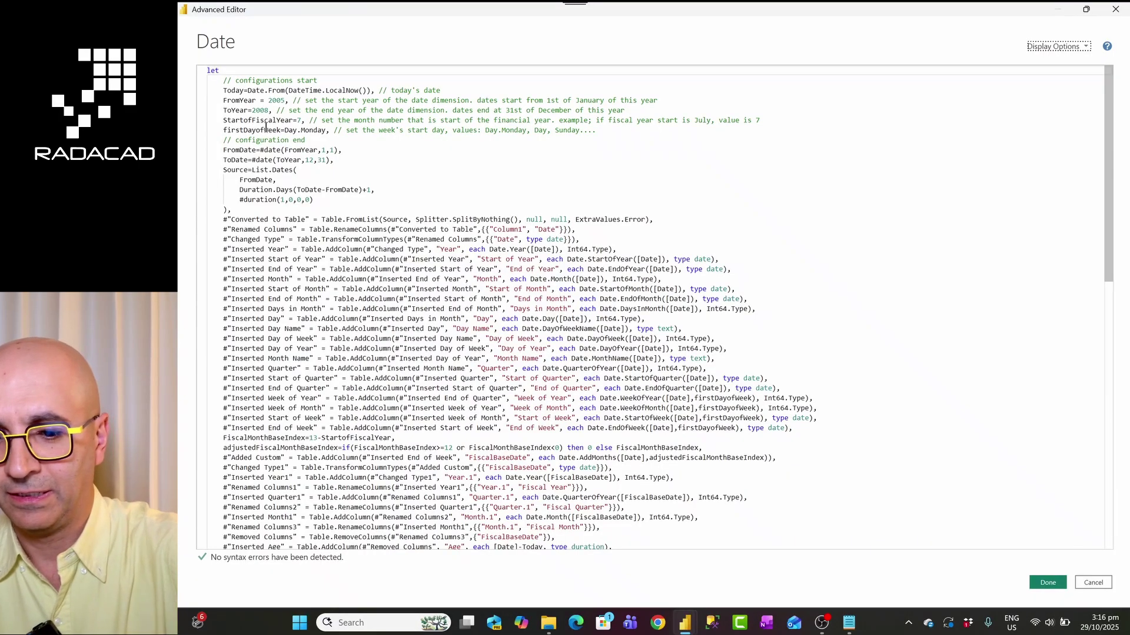
pyautogui.click(300, 120)
pyautogui.press('BackSpace')
pyautogui.write('8')
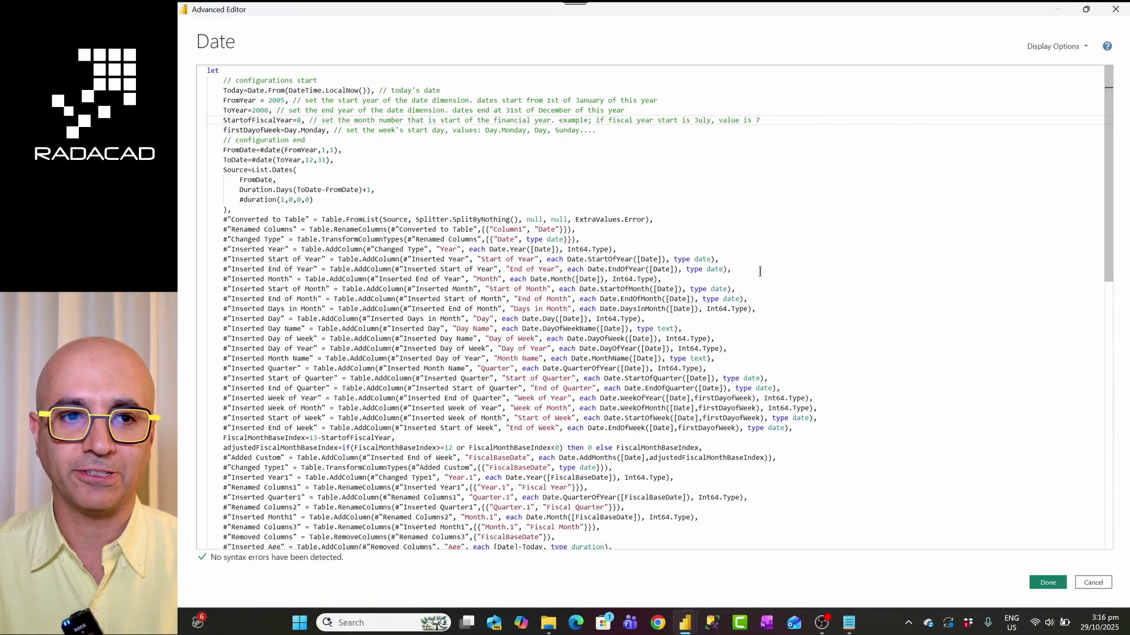
pyautogui.click(1047, 582)
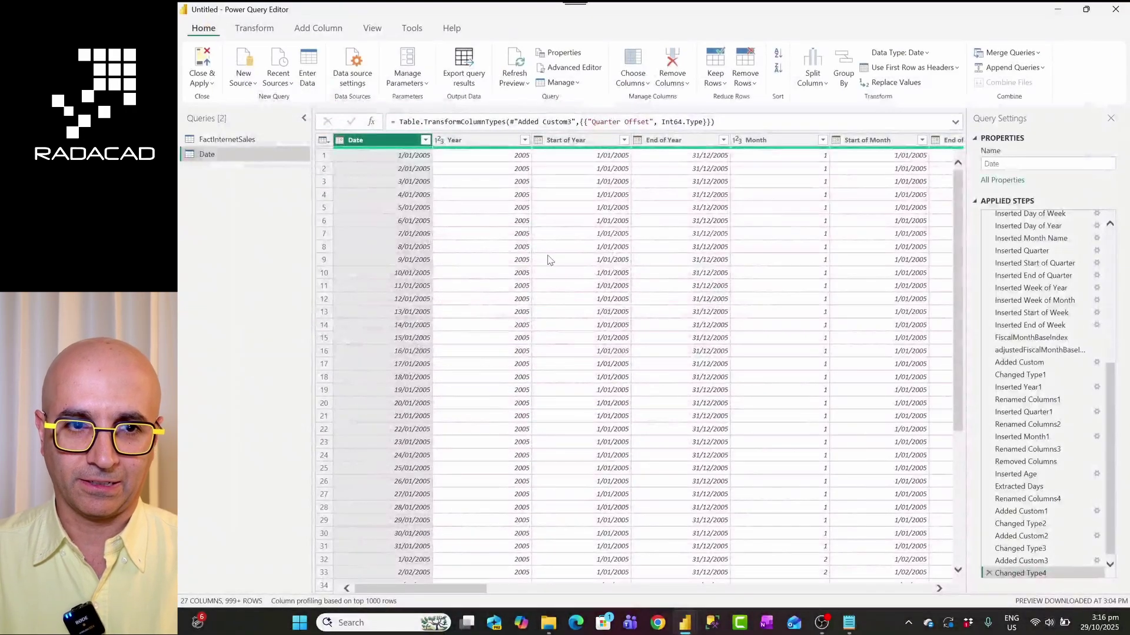
pyautogui.click(203, 61)
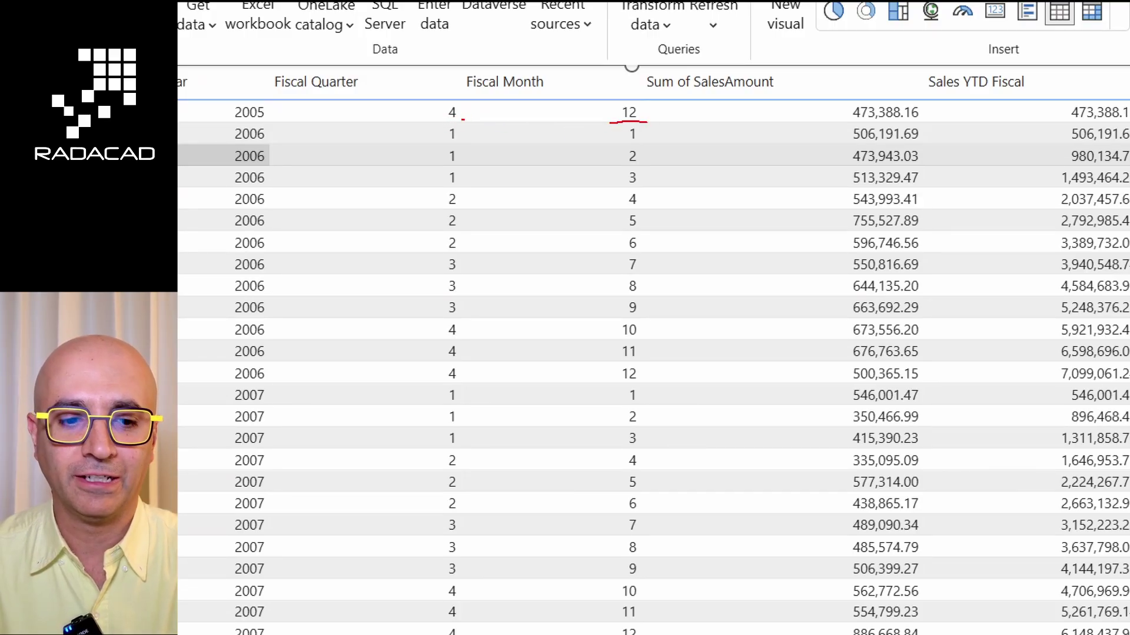
pyautogui.moveTo(215, 116); pyautogui.dragTo(291, 128)
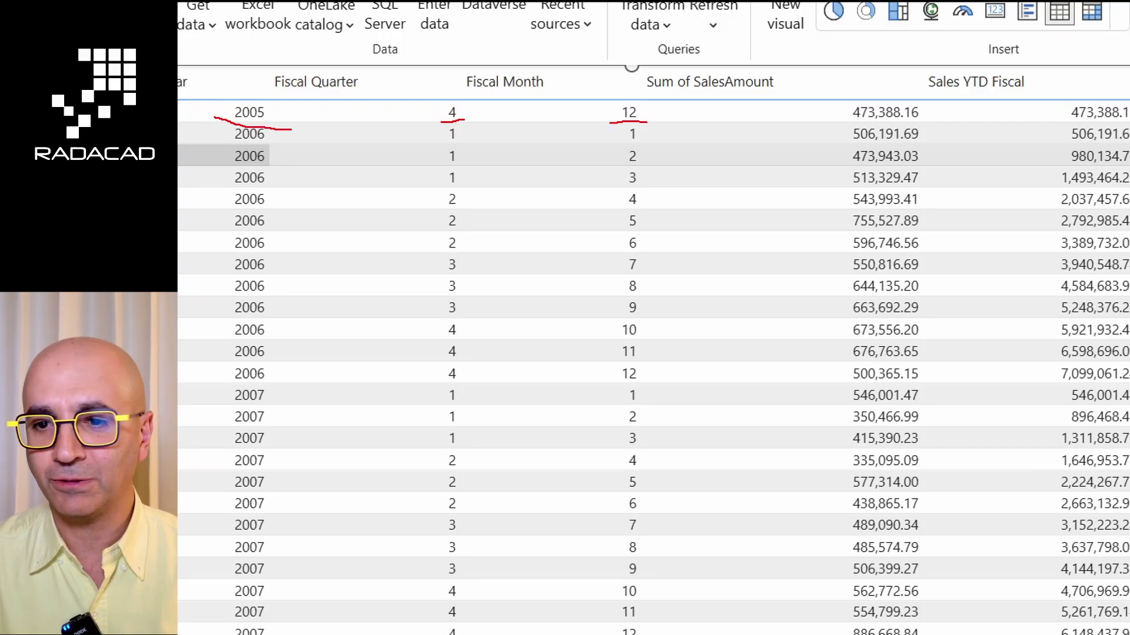
# Add Month Name from the Date table to the table visual, directly after Fiscal Month
pyautogui.press('Escape')
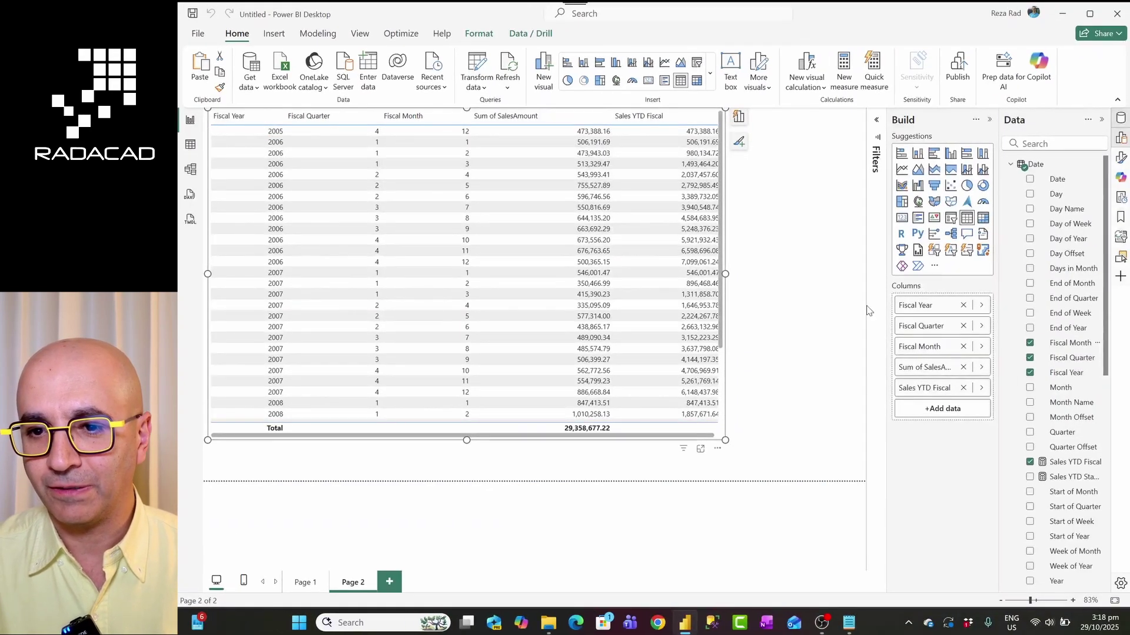
pyautogui.moveTo(1068, 404); pyautogui.dragTo(956, 366)
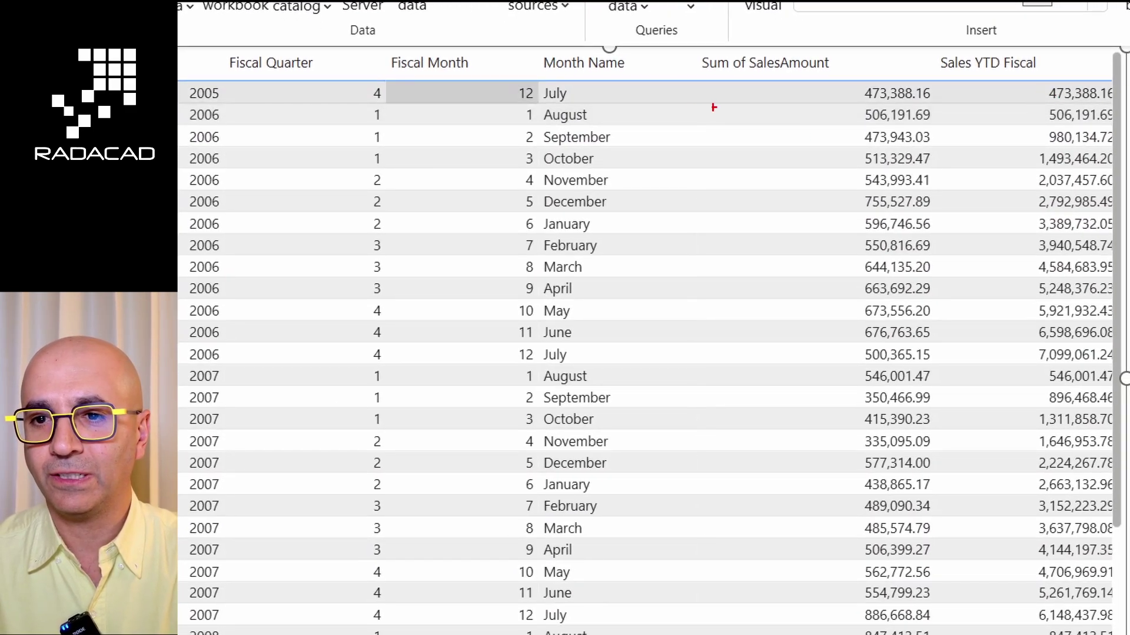
pyautogui.moveTo(1054, 106)
pyautogui.mouseDown()
pyautogui.moveTo(1003, 110)
pyautogui.moveTo(1017, 134)
pyautogui.moveTo(1016, 188)
pyautogui.mouseUp()
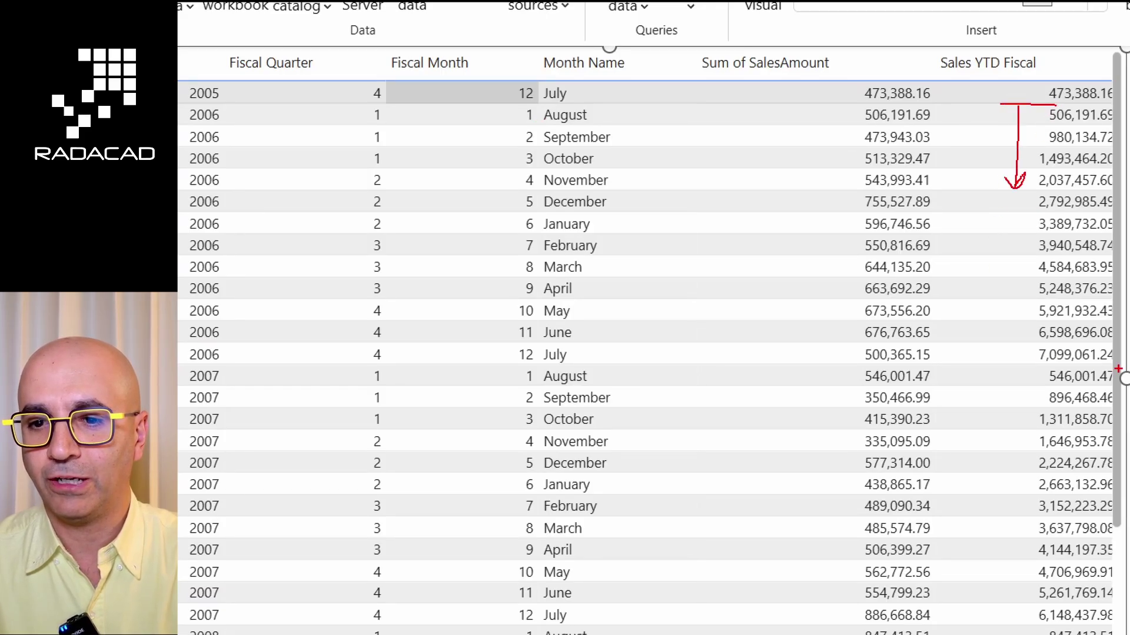
pyautogui.moveTo(1118, 367); pyautogui.dragTo(882, 366)
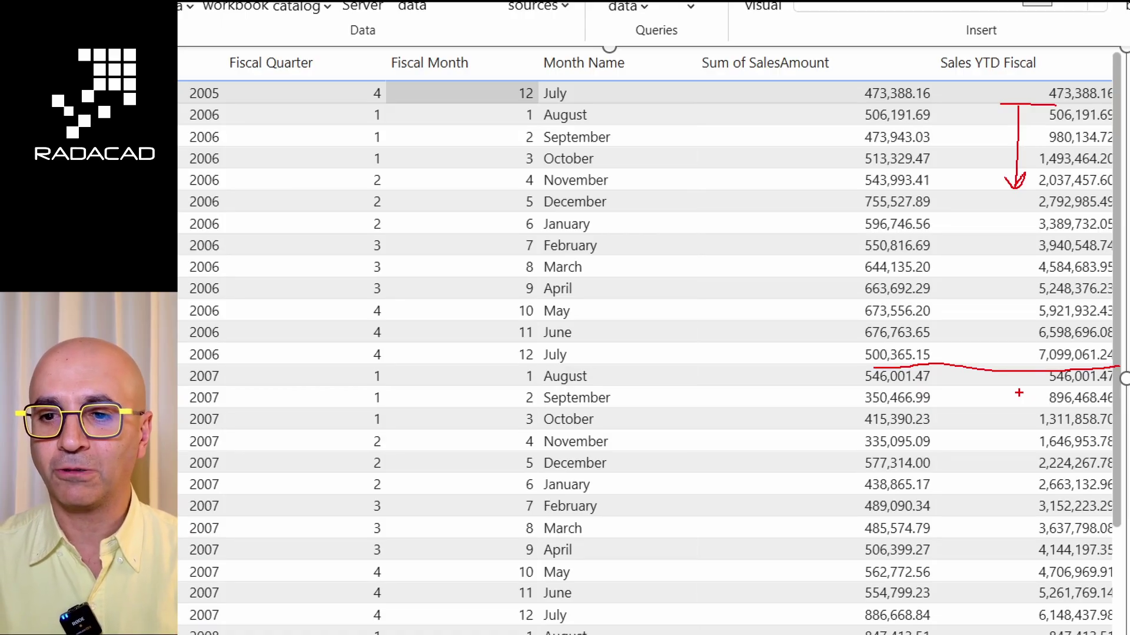
pyautogui.press('Escape')
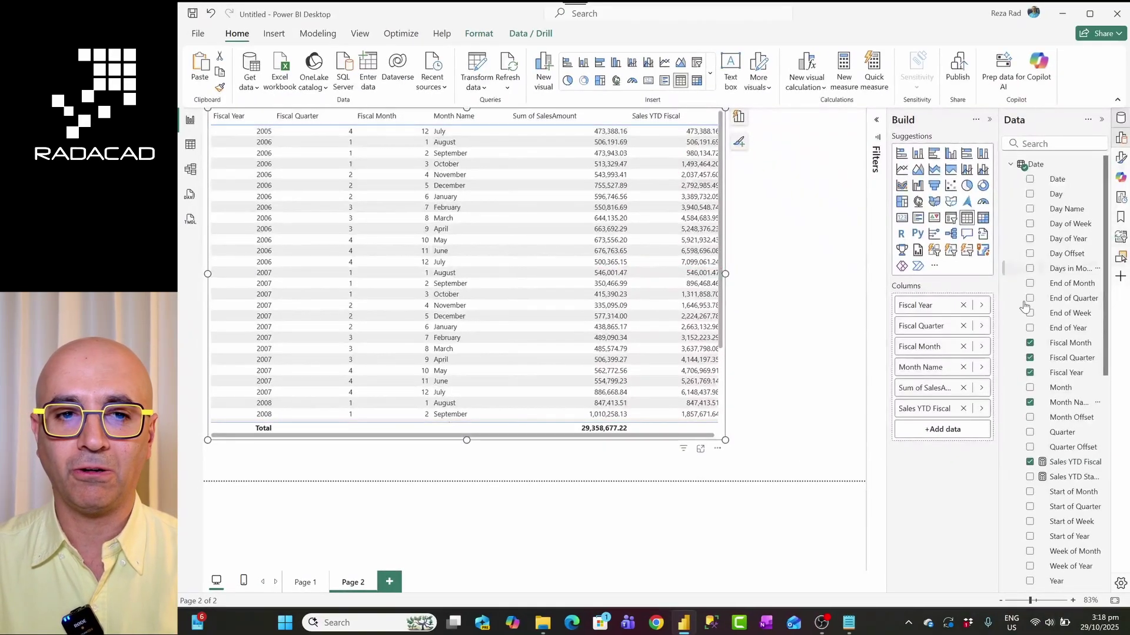
# Open the Sales YTD Fiscal measure's formula and examine the DATESYTD function and its 'Fiscal' calendar argument
pyautogui.click(1068, 462)
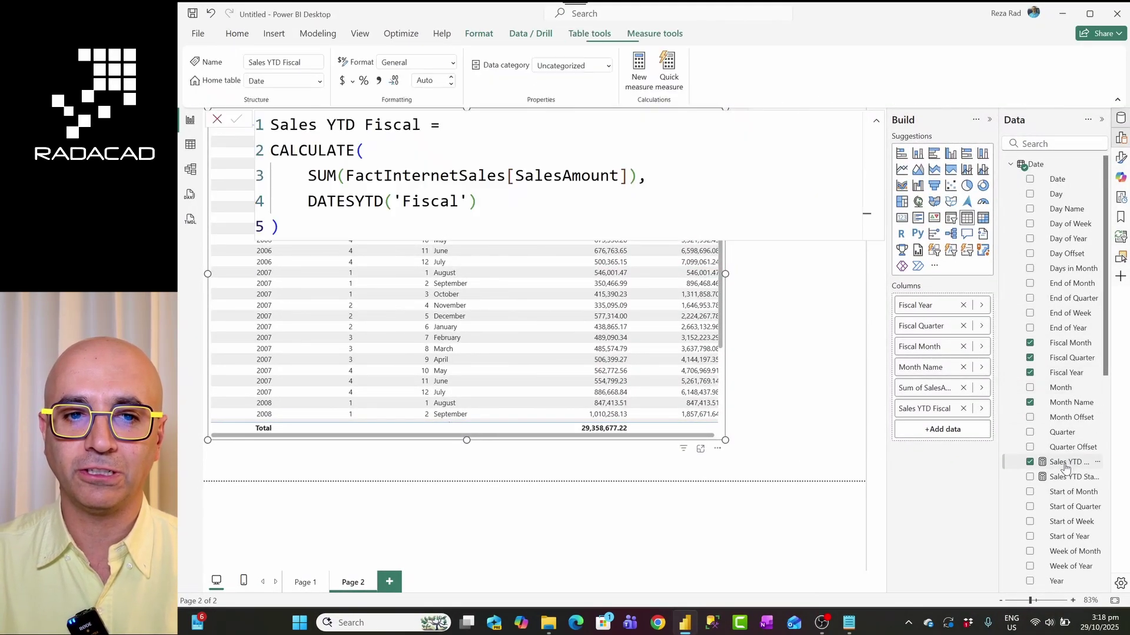
pyautogui.moveTo(345, 202); pyautogui.dragTo(354, 203)
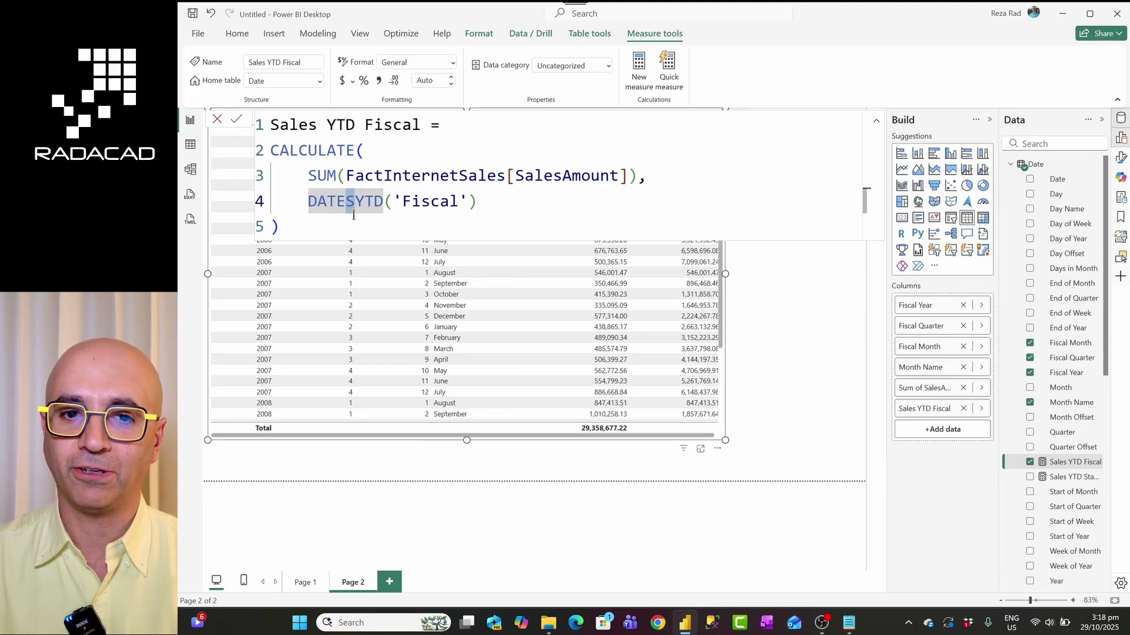
pyautogui.moveTo(394, 202); pyautogui.dragTo(469, 203)
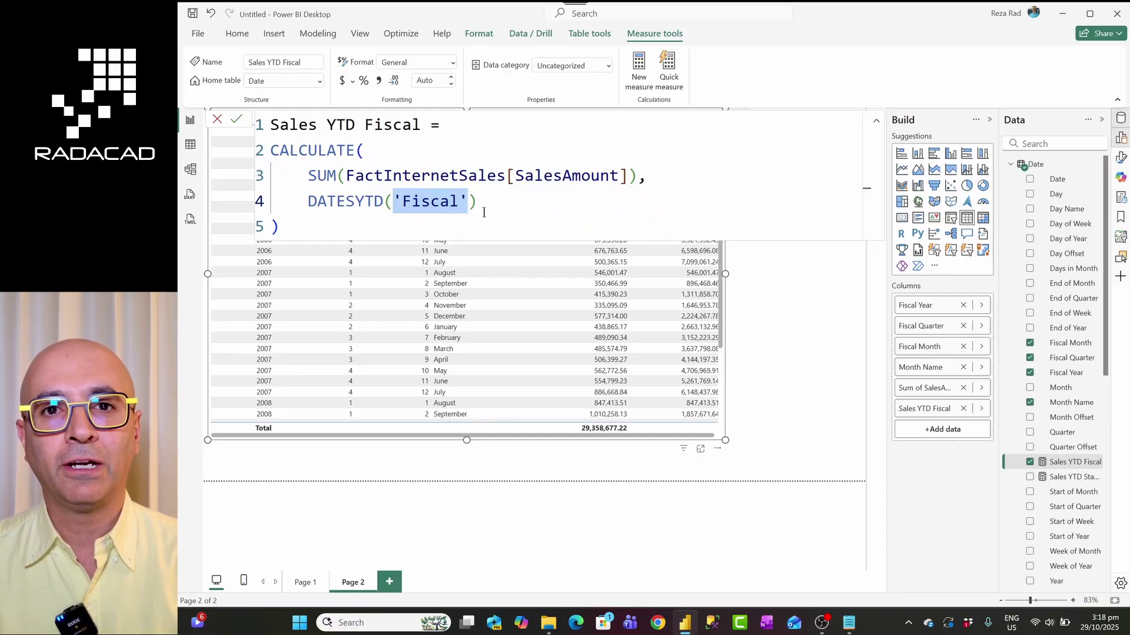